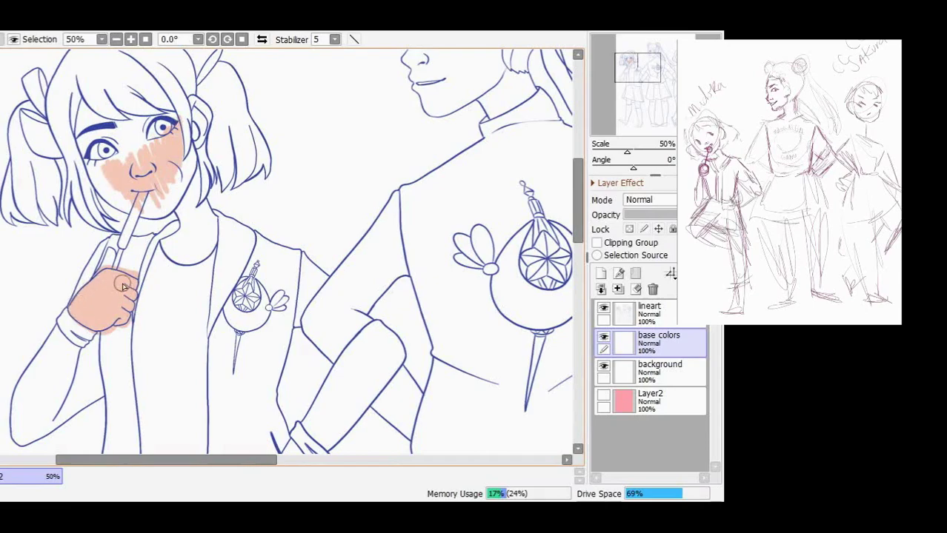
Fill the pigtailed girl's face, neck and exposed legs with the light peach skin base color.
{"action": "mouse_move", "coordinate": [172, 179]}
{"action": "left_mouse_down"}
{"action": "mouse_move", "coordinate": [188, 226]}
{"action": "mouse_move", "coordinate": [197, 104]}
{"action": "mouse_move", "coordinate": [204, 115]}
{"action": "mouse_move", "coordinate": [85, 148]}
{"action": "mouse_move", "coordinate": [162, 134]}
{"action": "mouse_move", "coordinate": [120, 205]}
{"action": "mouse_move", "coordinate": [167, 202]}
{"action": "mouse_move", "coordinate": [181, 256]}
{"action": "mouse_move", "coordinate": [172, 243]}
{"action": "mouse_move", "coordinate": [207, 241]}
{"action": "mouse_move", "coordinate": [199, 199]}
{"action": "mouse_move", "coordinate": [187, 235]}
{"action": "left_mouse_up"}
{"action": "left_click_drag", "start_coordinate": [579, 227], "coordinate": [580, 290]}
{"action": "left_click_drag", "start_coordinate": [294, 164], "coordinate": [293, 152]}
{"action": "scroll", "coordinate": [294, 152], "scroll_direction": "down", "scroll_amount": 6}
{"action": "mouse_move", "coordinate": [209, 215]}
{"action": "left_mouse_down"}
{"action": "mouse_move", "coordinate": [218, 258]}
{"action": "mouse_move", "coordinate": [267, 221]}
{"action": "mouse_move", "coordinate": [239, 271]}
{"action": "mouse_move", "coordinate": [297, 341]}
{"action": "left_mouse_up"}
{"action": "mouse_move", "coordinate": [134, 209]}
{"action": "left_mouse_down"}
{"action": "mouse_move", "coordinate": [141, 242]}
{"action": "mouse_move", "coordinate": [131, 245]}
{"action": "mouse_move", "coordinate": [110, 194]}
{"action": "left_mouse_up"}
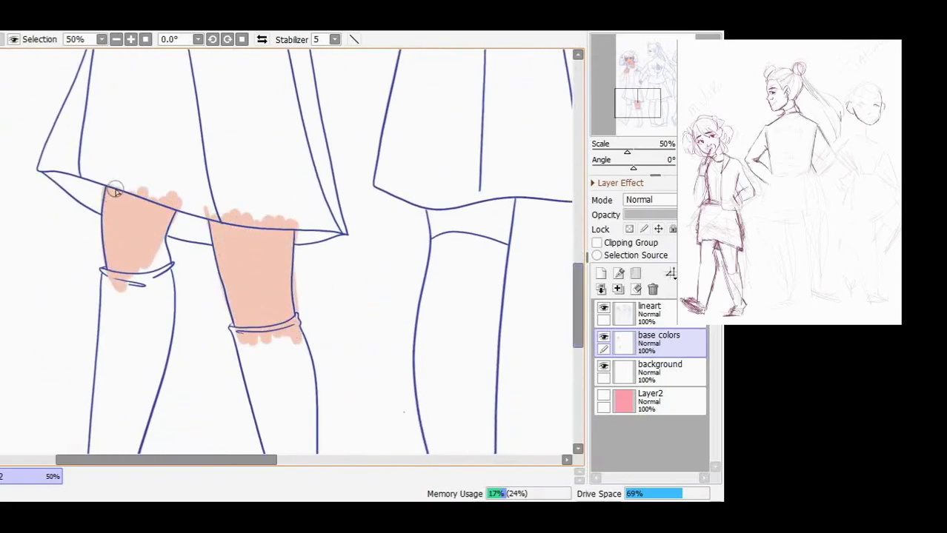
Dab a darker orange skin swatch beside the pigtail and shade the neck, ear, nose and area between the eyes with it.
{"action": "scroll", "coordinate": [111, 194], "scroll_direction": "up", "scroll_amount": 10}
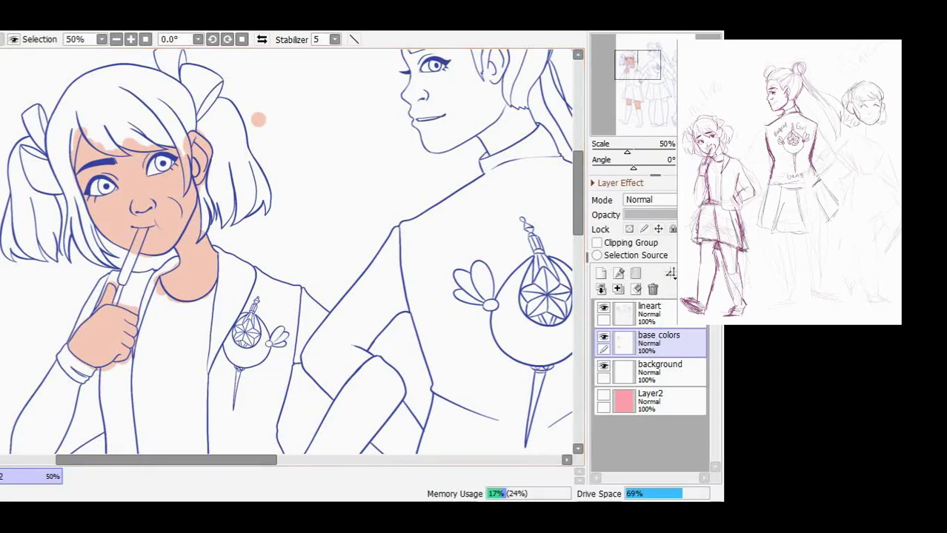
{"action": "left_click", "coordinate": [264, 138]}
{"action": "mouse_move", "coordinate": [177, 250]}
{"action": "left_mouse_down"}
{"action": "mouse_move", "coordinate": [189, 225]}
{"action": "mouse_move", "coordinate": [178, 250]}
{"action": "left_mouse_up"}
{"action": "mouse_move", "coordinate": [198, 168]}
{"action": "left_mouse_down"}
{"action": "mouse_move", "coordinate": [197, 177]}
{"action": "mouse_move", "coordinate": [203, 157]}
{"action": "left_mouse_up"}
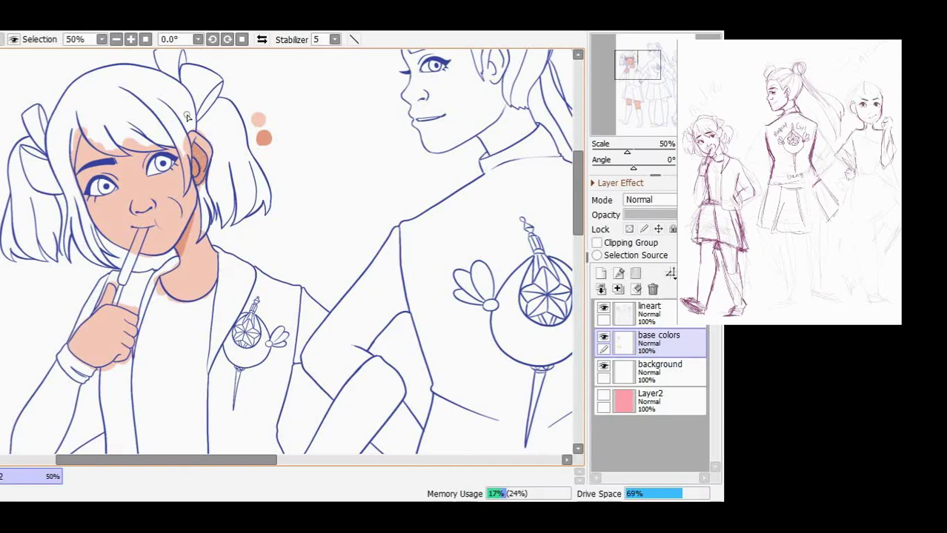
{"action": "mouse_move", "coordinate": [133, 214]}
{"action": "left_mouse_down"}
{"action": "mouse_move", "coordinate": [152, 208]}
{"action": "mouse_move", "coordinate": [161, 228]}
{"action": "left_mouse_up"}
{"action": "mouse_move", "coordinate": [110, 166]}
{"action": "left_mouse_down"}
{"action": "mouse_move", "coordinate": [129, 195]}
{"action": "mouse_move", "coordinate": [122, 185]}
{"action": "mouse_move", "coordinate": [158, 197]}
{"action": "mouse_move", "coordinate": [145, 158]}
{"action": "left_mouse_up"}
{"action": "left_click_drag", "start_coordinate": [146, 194], "coordinate": [138, 201]}
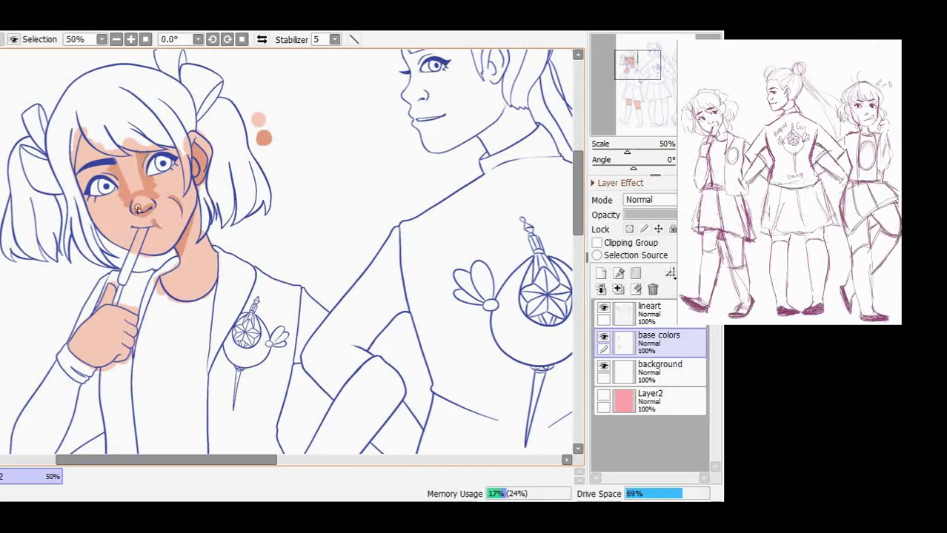
Dab a third, reddish skin swatch below the others and deepen the shading around the nose, under the bangs and at the mouth corner.
{"action": "key", "text": "Page_Up"}
{"action": "left_click_drag", "start_coordinate": [194, 460], "coordinate": [139, 464]}
{"action": "scroll", "coordinate": [460, 161], "scroll_direction": "up", "scroll_amount": 3}
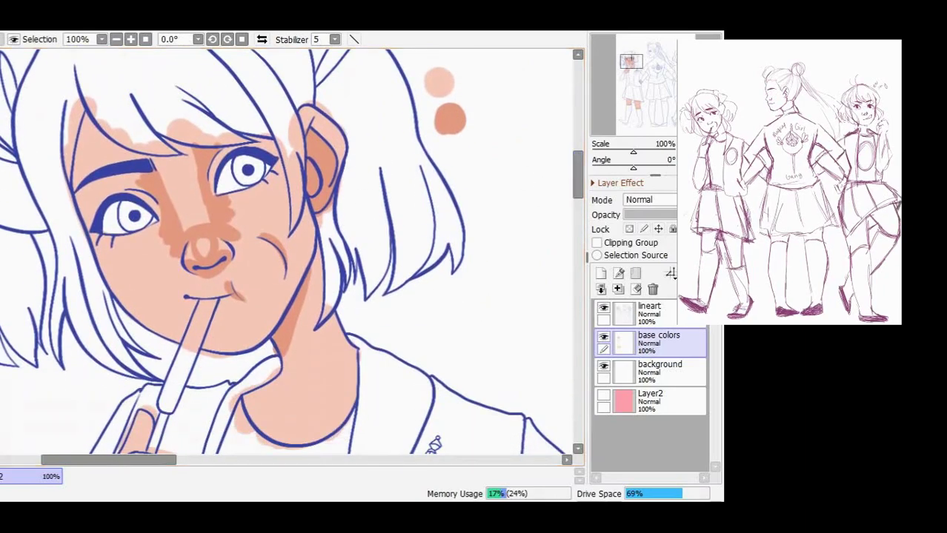
{"action": "left_click", "coordinate": [462, 160]}
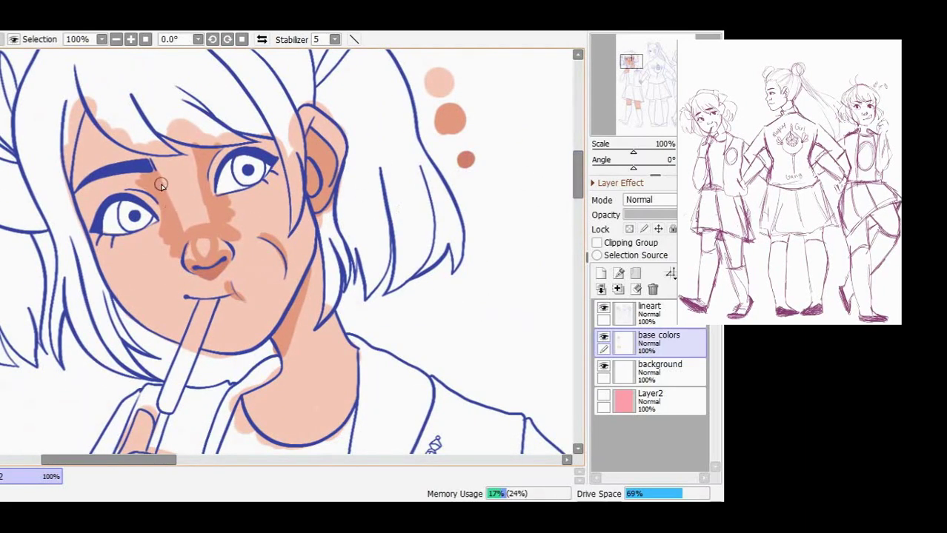
{"action": "left_click_drag", "start_coordinate": [163, 188], "coordinate": [176, 221]}
{"action": "left_click_drag", "start_coordinate": [197, 157], "coordinate": [218, 226]}
{"action": "left_click_drag", "start_coordinate": [195, 270], "coordinate": [226, 258]}
{"action": "mouse_move", "coordinate": [275, 148]}
{"action": "left_mouse_down"}
{"action": "mouse_move", "coordinate": [286, 234]}
{"action": "mouse_move", "coordinate": [269, 143]}
{"action": "mouse_move", "coordinate": [174, 142]}
{"action": "mouse_move", "coordinate": [219, 148]}
{"action": "left_mouse_up"}
{"action": "mouse_move", "coordinate": [93, 131]}
{"action": "left_mouse_down"}
{"action": "mouse_move", "coordinate": [185, 162]}
{"action": "mouse_move", "coordinate": [77, 177]}
{"action": "mouse_move", "coordinate": [86, 228]}
{"action": "mouse_move", "coordinate": [80, 171]}
{"action": "mouse_move", "coordinate": [90, 213]}
{"action": "left_mouse_up"}
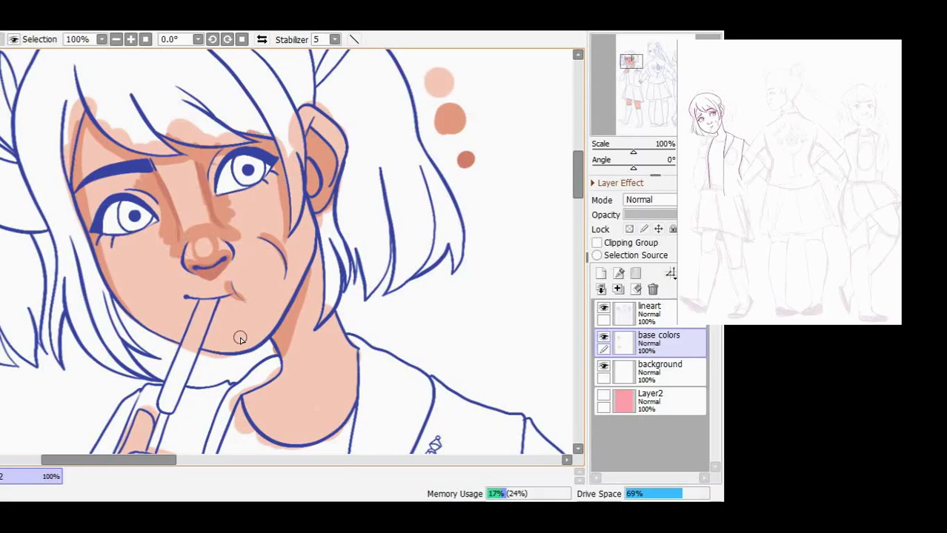
{"action": "mouse_move", "coordinate": [227, 281]}
{"action": "left_mouse_down"}
{"action": "mouse_move", "coordinate": [244, 298]}
{"action": "mouse_move", "coordinate": [235, 290]}
{"action": "left_mouse_up"}
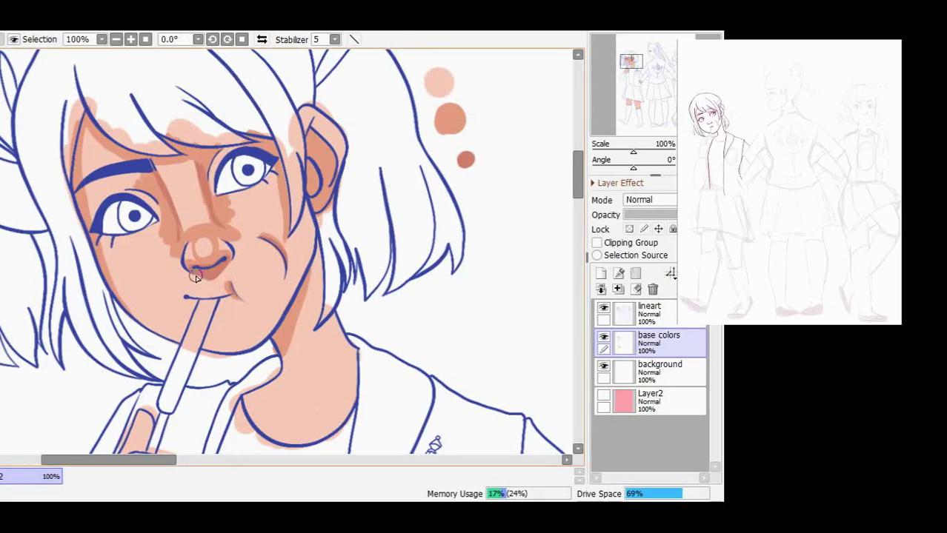
{"action": "mouse_move", "coordinate": [305, 181]}
{"action": "left_mouse_down"}
{"action": "mouse_move", "coordinate": [314, 133]}
{"action": "mouse_move", "coordinate": [330, 176]}
{"action": "left_mouse_up"}
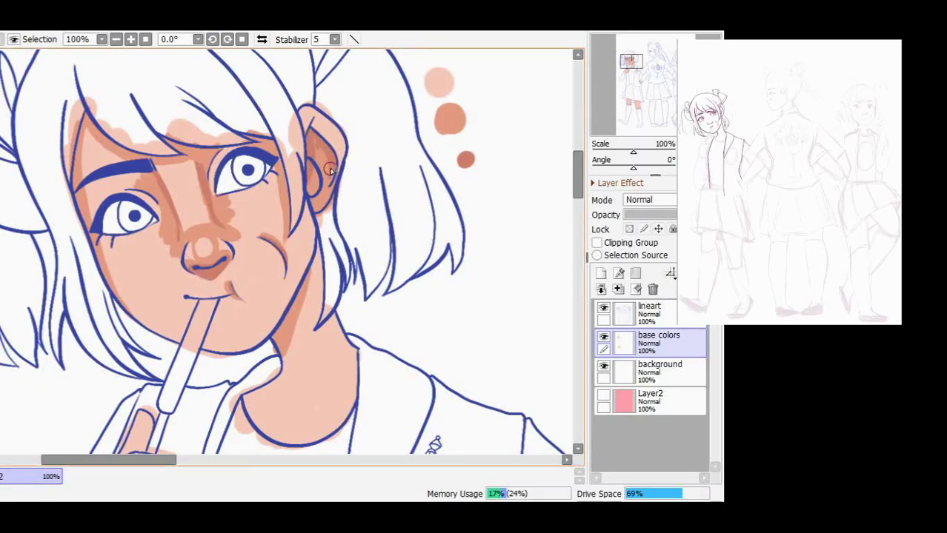
{"action": "mouse_move", "coordinate": [315, 139]}
{"action": "left_mouse_down"}
{"action": "mouse_move", "coordinate": [324, 173]}
{"action": "mouse_move", "coordinate": [306, 145]}
{"action": "left_mouse_up"}
{"action": "key", "text": "ctrl+z"}
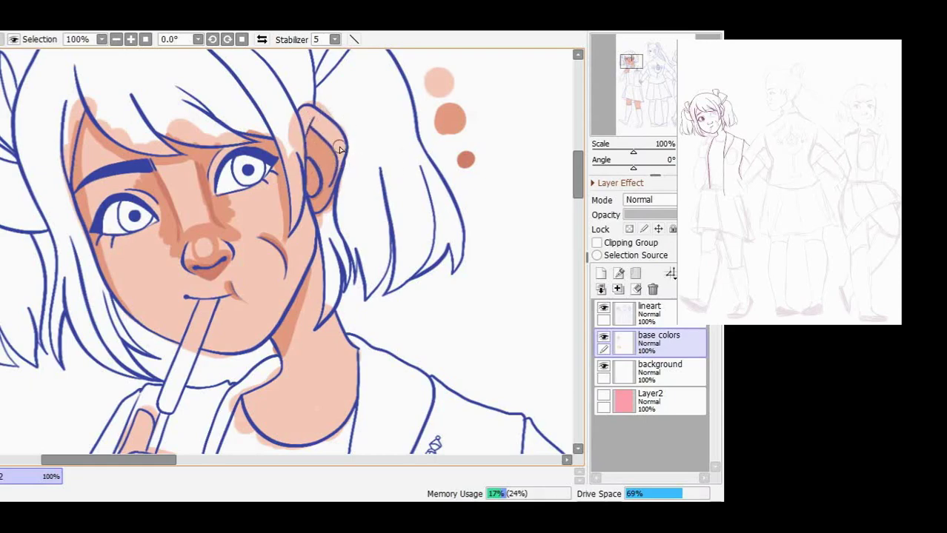
Shade the thumb and the folds between the fingers of the raised hand with the orange skin tone.
{"action": "left_click_drag", "start_coordinate": [575, 178], "coordinate": [583, 211]}
{"action": "left_click_drag", "start_coordinate": [169, 272], "coordinate": [192, 284]}
{"action": "left_click_drag", "start_coordinate": [171, 244], "coordinate": [194, 258]}
{"action": "left_click_drag", "start_coordinate": [175, 330], "coordinate": [178, 330]}
{"action": "mouse_move", "coordinate": [130, 224]}
{"action": "left_mouse_down"}
{"action": "mouse_move", "coordinate": [142, 187]}
{"action": "mouse_move", "coordinate": [143, 220]}
{"action": "mouse_move", "coordinate": [148, 209]}
{"action": "left_mouse_up"}
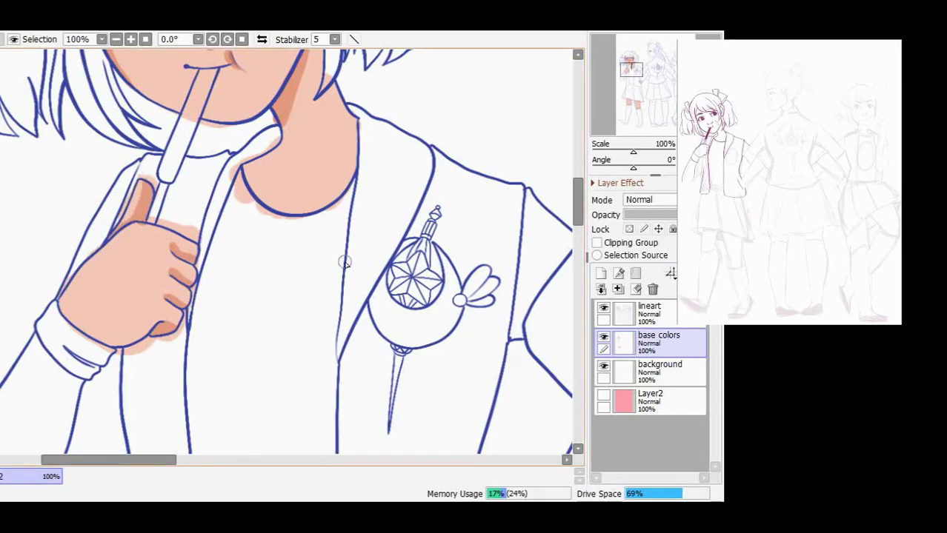
Deepen the finger creases and shade the lower edge of the raised hand with a darker skin tone.
{"action": "right_click", "coordinate": [467, 266]}
{"action": "mouse_move", "coordinate": [580, 203]}
{"action": "left_mouse_down"}
{"action": "mouse_move", "coordinate": [580, 165]}
{"action": "mouse_move", "coordinate": [580, 214]}
{"action": "left_mouse_up"}
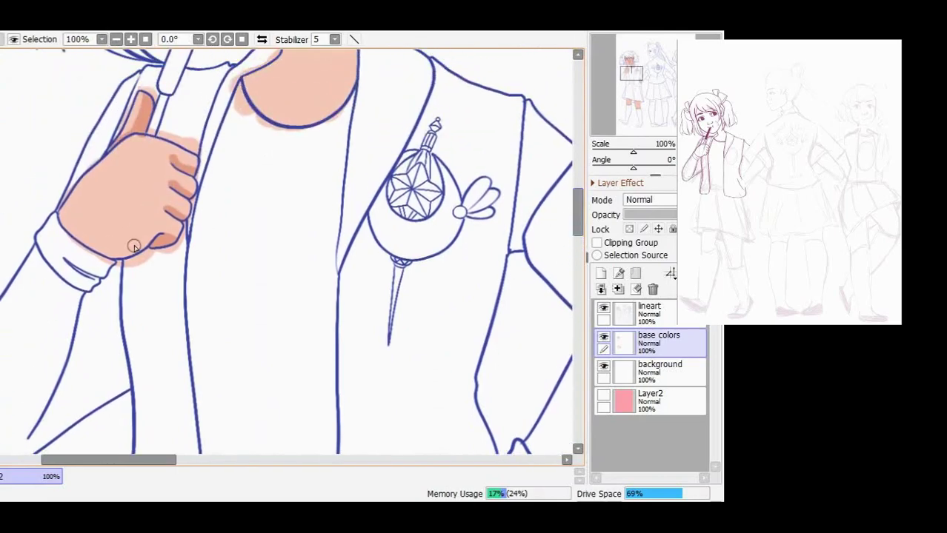
{"action": "mouse_move", "coordinate": [158, 237]}
{"action": "left_mouse_down"}
{"action": "mouse_move", "coordinate": [176, 219]}
{"action": "mouse_move", "coordinate": [172, 185]}
{"action": "mouse_move", "coordinate": [187, 159]}
{"action": "mouse_move", "coordinate": [171, 185]}
{"action": "mouse_move", "coordinate": [194, 173]}
{"action": "left_mouse_up"}
{"action": "mouse_move", "coordinate": [106, 249]}
{"action": "left_mouse_down"}
{"action": "mouse_move", "coordinate": [65, 218]}
{"action": "mouse_move", "coordinate": [140, 251]}
{"action": "mouse_move", "coordinate": [63, 223]}
{"action": "mouse_move", "coordinate": [134, 250]}
{"action": "mouse_move", "coordinate": [137, 233]}
{"action": "mouse_move", "coordinate": [112, 237]}
{"action": "mouse_move", "coordinate": [134, 239]}
{"action": "left_mouse_up"}
Soften the nose shading and paint white highlights on the nose tip, the bridge and the outer nostril edges.
{"action": "right_click", "coordinate": [101, 201]}
{"action": "left_click_drag", "start_coordinate": [579, 227], "coordinate": [578, 191]}
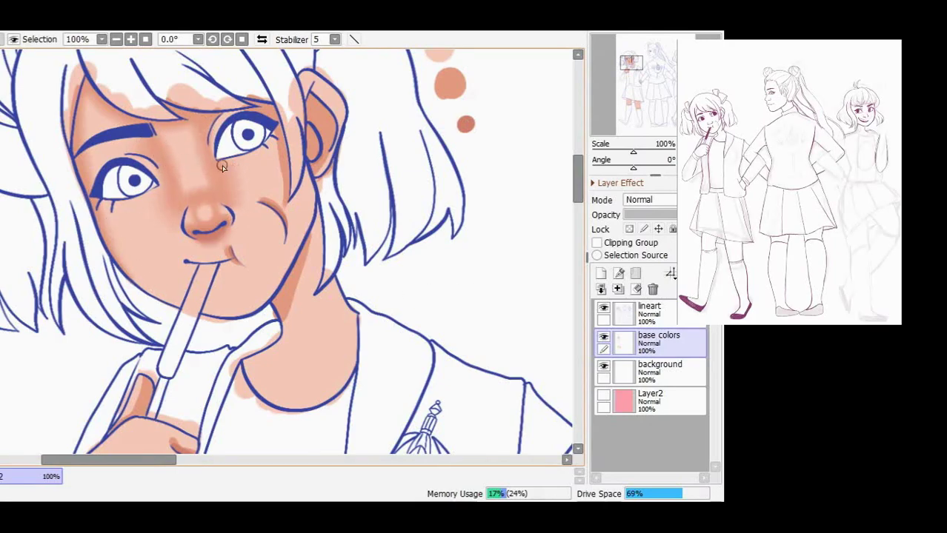
{"action": "left_click_drag", "start_coordinate": [204, 217], "coordinate": [207, 228]}
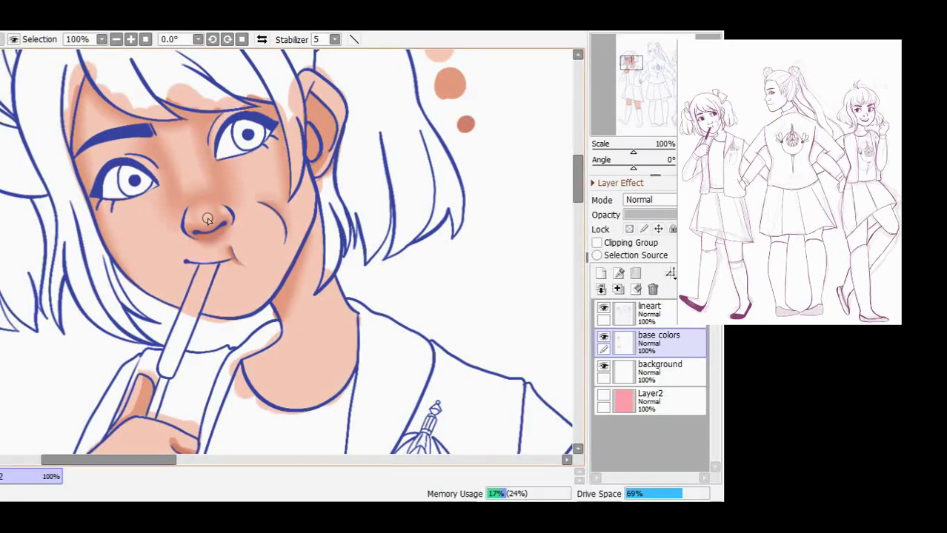
{"action": "left_click", "coordinate": [203, 217]}
{"action": "left_click_drag", "start_coordinate": [185, 164], "coordinate": [191, 185]}
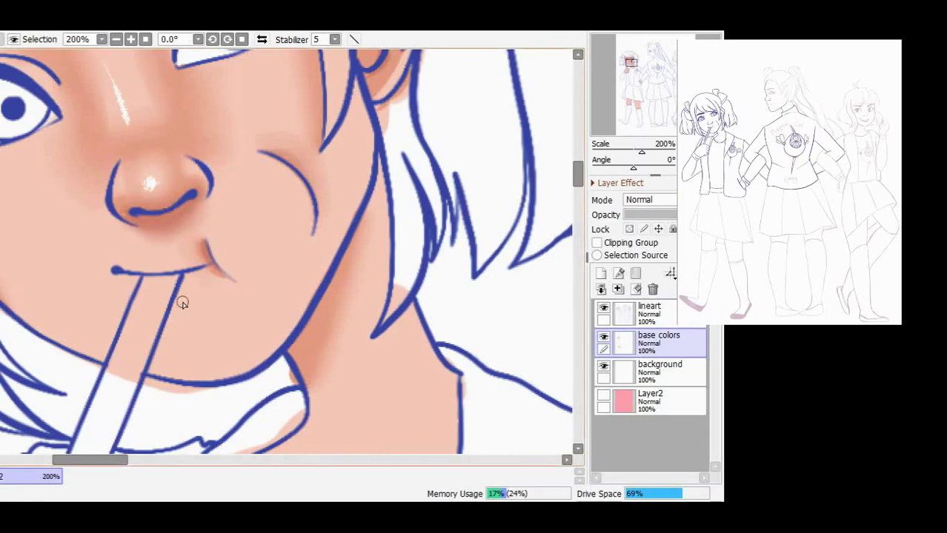
{"action": "left_click_drag", "start_coordinate": [212, 176], "coordinate": [210, 194]}
{"action": "mouse_move", "coordinate": [111, 220]}
{"action": "left_mouse_down"}
{"action": "mouse_move", "coordinate": [112, 173]}
{"action": "mouse_move", "coordinate": [108, 196]}
{"action": "mouse_move", "coordinate": [131, 223]}
{"action": "left_mouse_up"}
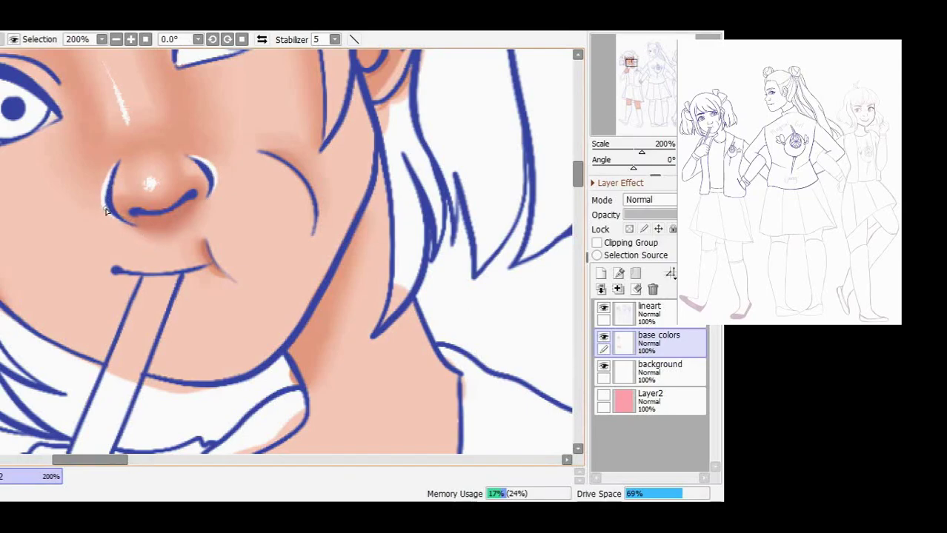
Fill the upper part of the stick in the girl's mouth with dark brown, up to the lips.
{"action": "scroll", "coordinate": [357, 202], "scroll_direction": "down", "scroll_amount": 3}
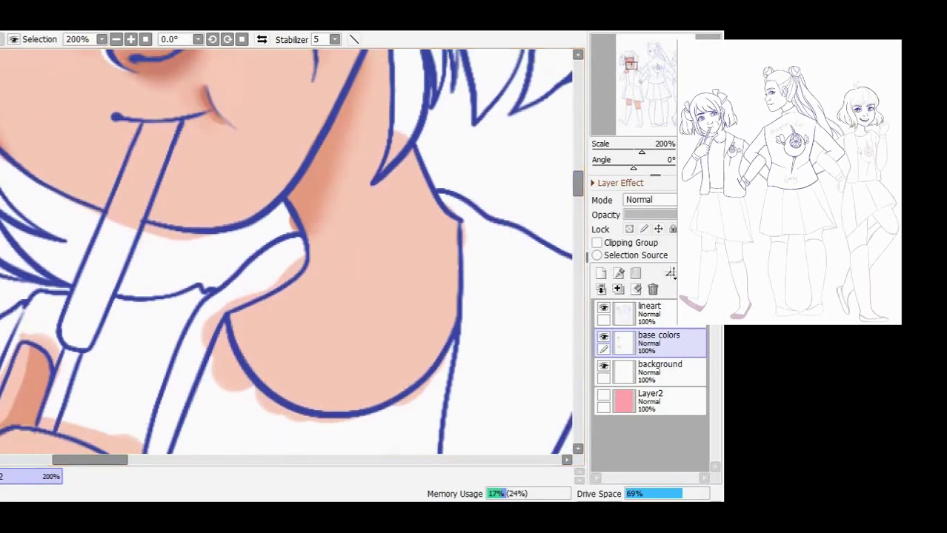
{"action": "left_click_drag", "start_coordinate": [112, 237], "coordinate": [95, 276]}
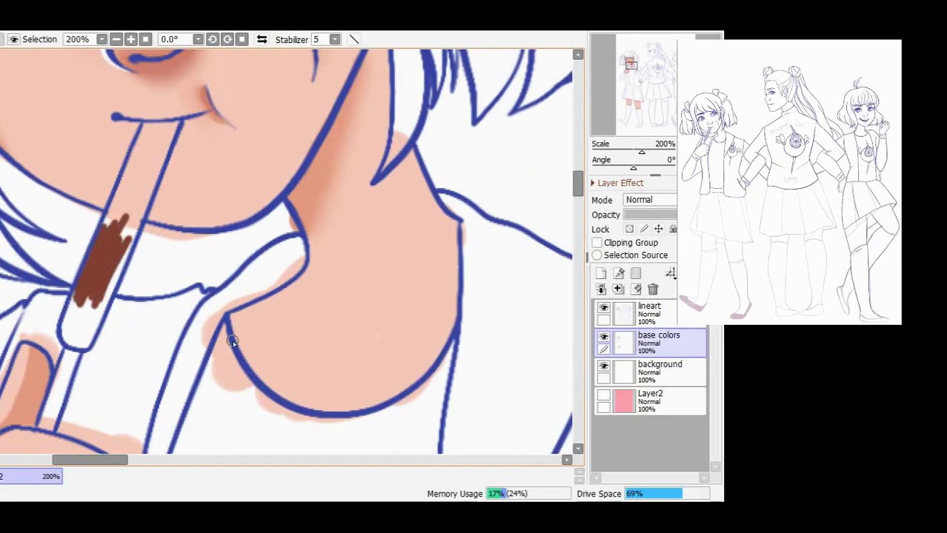
{"action": "mouse_move", "coordinate": [74, 305]}
{"action": "left_mouse_down"}
{"action": "mouse_move", "coordinate": [65, 337]}
{"action": "mouse_move", "coordinate": [85, 333]}
{"action": "mouse_move", "coordinate": [83, 298]}
{"action": "mouse_move", "coordinate": [67, 331]}
{"action": "mouse_move", "coordinate": [90, 341]}
{"action": "mouse_move", "coordinate": [138, 209]}
{"action": "mouse_move", "coordinate": [118, 185]}
{"action": "mouse_move", "coordinate": [134, 184]}
{"action": "mouse_move", "coordinate": [132, 169]}
{"action": "mouse_move", "coordinate": [105, 234]}
{"action": "mouse_move", "coordinate": [118, 208]}
{"action": "mouse_move", "coordinate": [128, 214]}
{"action": "mouse_move", "coordinate": [121, 257]}
{"action": "mouse_move", "coordinate": [80, 343]}
{"action": "mouse_move", "coordinate": [108, 278]}
{"action": "mouse_move", "coordinate": [94, 326]}
{"action": "left_mouse_up"}
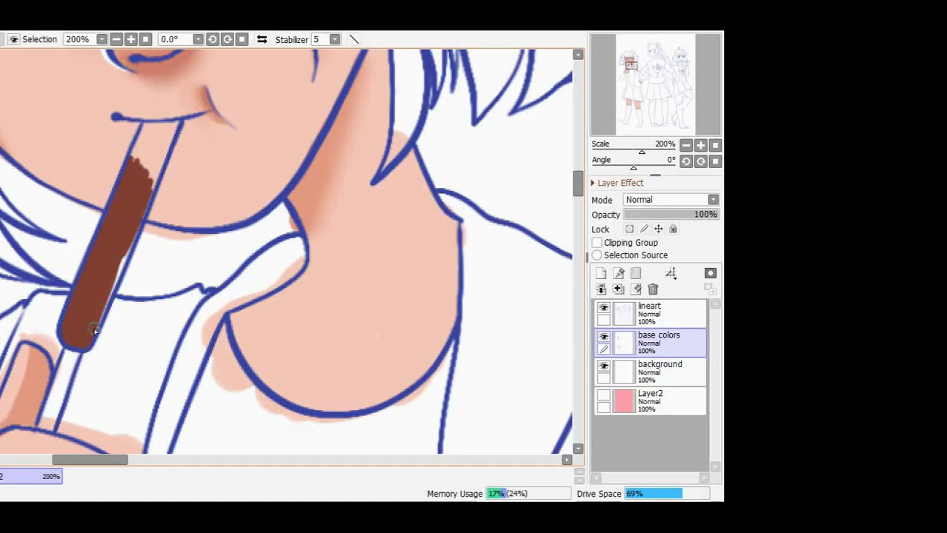
{"action": "mouse_move", "coordinate": [108, 278]}
{"action": "left_mouse_down"}
{"action": "mouse_move", "coordinate": [126, 251]}
{"action": "mouse_move", "coordinate": [83, 282]}
{"action": "mouse_move", "coordinate": [103, 239]}
{"action": "mouse_move", "coordinate": [137, 229]}
{"action": "left_mouse_up"}
{"action": "mouse_move", "coordinate": [134, 159]}
{"action": "left_mouse_down"}
{"action": "mouse_move", "coordinate": [166, 140]}
{"action": "mouse_move", "coordinate": [145, 181]}
{"action": "mouse_move", "coordinate": [137, 154]}
{"action": "mouse_move", "coordinate": [143, 128]}
{"action": "mouse_move", "coordinate": [165, 149]}
{"action": "left_mouse_up"}
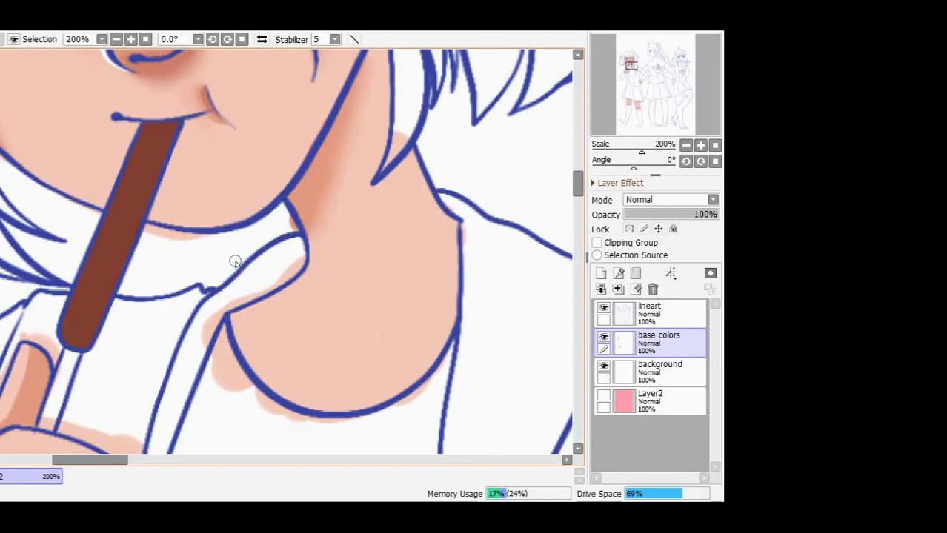
Erase the skin color spilling outside the lineart around the chin, collar, neckline and thumb.
{"action": "left_click_drag", "start_coordinate": [146, 233], "coordinate": [189, 244]}
{"action": "mouse_move", "coordinate": [286, 219]}
{"action": "left_mouse_down"}
{"action": "mouse_move", "coordinate": [297, 253]}
{"action": "mouse_move", "coordinate": [285, 275]}
{"action": "mouse_move", "coordinate": [250, 297]}
{"action": "mouse_move", "coordinate": [291, 275]}
{"action": "mouse_move", "coordinate": [302, 257]}
{"action": "mouse_move", "coordinate": [226, 305]}
{"action": "mouse_move", "coordinate": [216, 367]}
{"action": "left_mouse_up"}
{"action": "left_click_drag", "start_coordinate": [267, 404], "coordinate": [320, 424]}
{"action": "left_click_drag", "start_coordinate": [409, 401], "coordinate": [437, 372]}
{"action": "left_click_drag", "start_coordinate": [461, 224], "coordinate": [461, 241]}
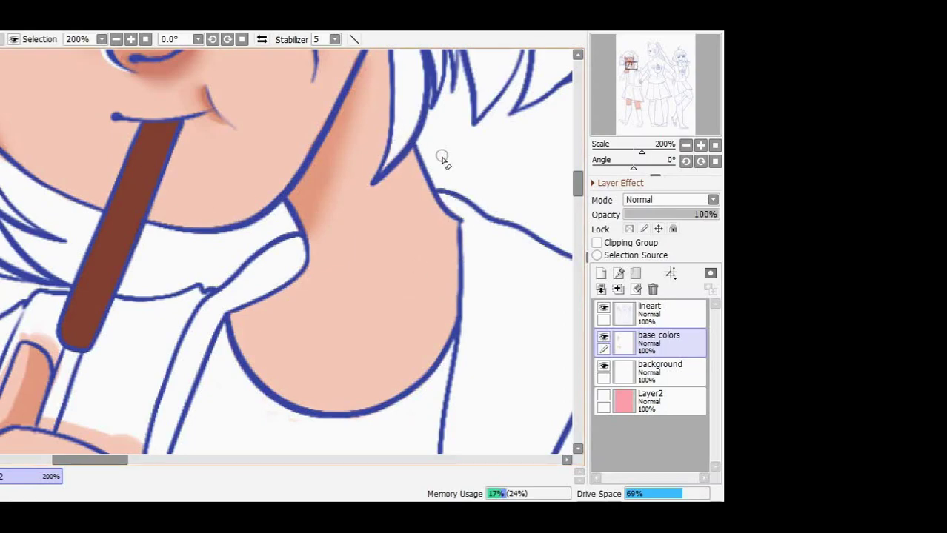
{"action": "left_click_drag", "start_coordinate": [23, 337], "coordinate": [62, 350]}
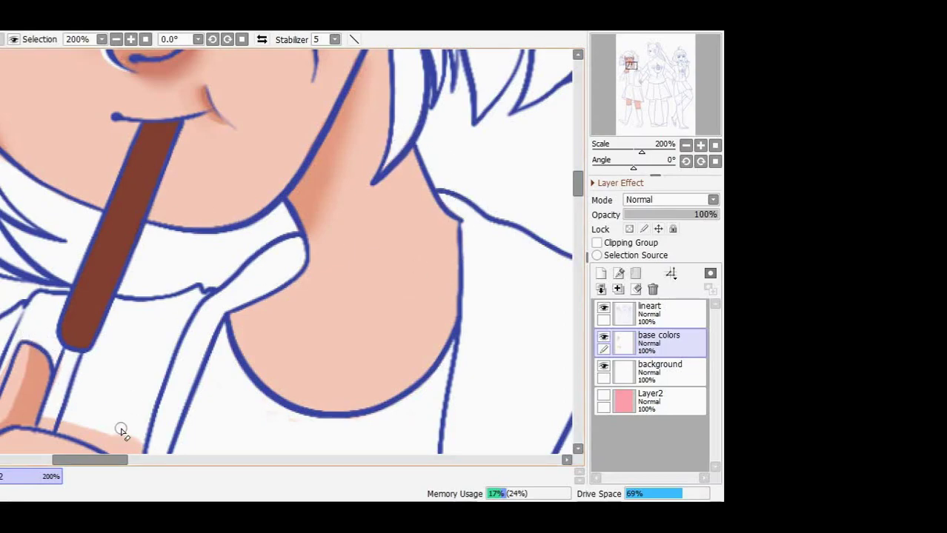
{"action": "scroll", "coordinate": [444, 276], "scroll_direction": "down", "scroll_amount": 3}
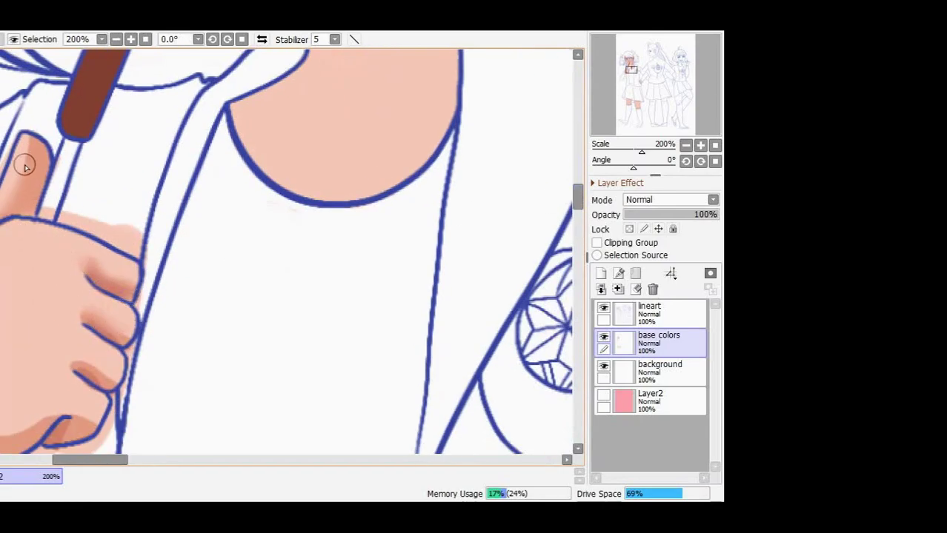
{"action": "left_click", "coordinate": [115, 40]}
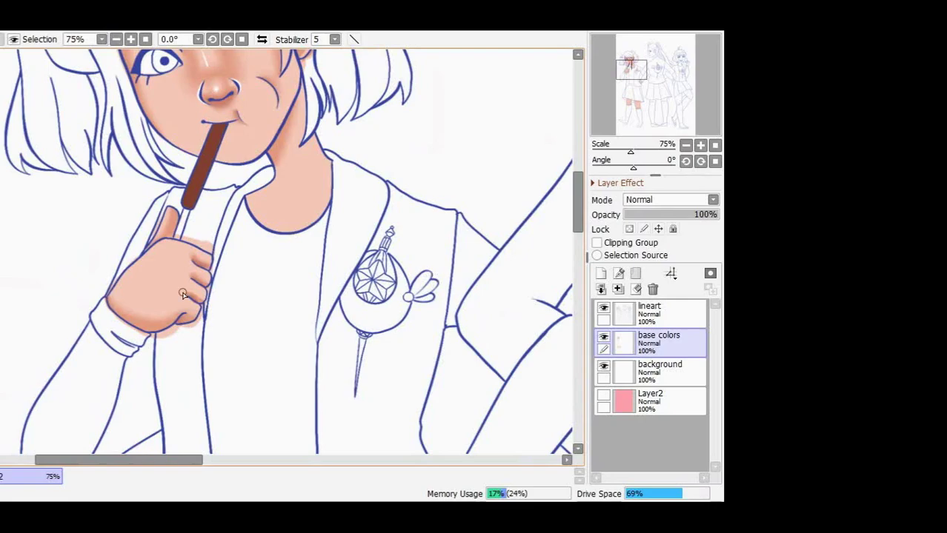
{"action": "scroll", "coordinate": [510, 286], "scroll_direction": "up", "scroll_amount": 5}
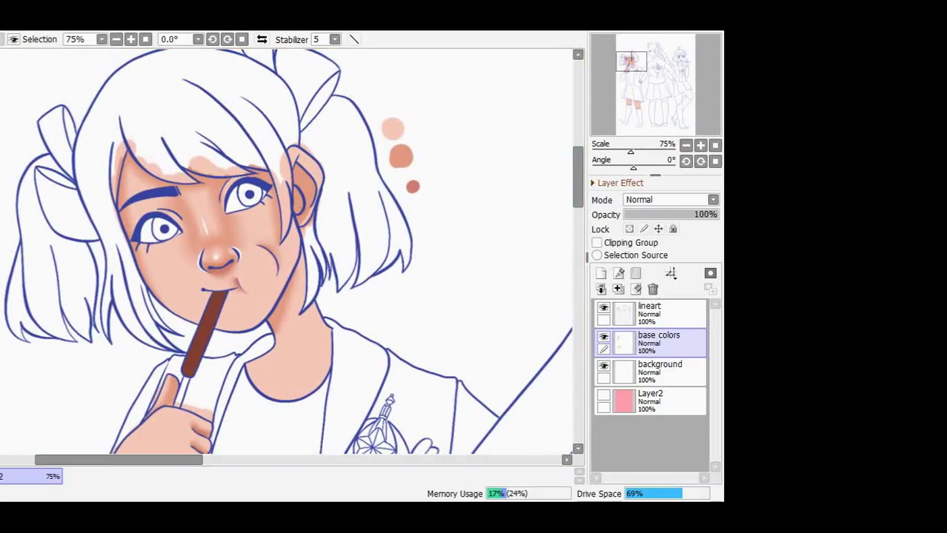
{"action": "mouse_move", "coordinate": [170, 126]}
{"action": "left_mouse_down"}
{"action": "mouse_move", "coordinate": [163, 104]}
{"action": "mouse_move", "coordinate": [196, 158]}
{"action": "mouse_move", "coordinate": [216, 167]}
{"action": "mouse_move", "coordinate": [226, 157]}
{"action": "mouse_move", "coordinate": [176, 127]}
{"action": "mouse_move", "coordinate": [175, 104]}
{"action": "mouse_move", "coordinate": [236, 140]}
{"action": "mouse_move", "coordinate": [240, 95]}
{"action": "mouse_move", "coordinate": [281, 132]}
{"action": "left_mouse_up"}
{"action": "mouse_move", "coordinate": [132, 108]}
{"action": "left_mouse_down"}
{"action": "mouse_move", "coordinate": [148, 163]}
{"action": "mouse_move", "coordinate": [161, 144]}
{"action": "mouse_move", "coordinate": [194, 141]}
{"action": "mouse_move", "coordinate": [191, 161]}
{"action": "left_mouse_up"}
{"action": "key", "text": "ctrl+z"}
{"action": "key", "text": "ctrl+z"}
{"action": "key", "text": "ctrl+z"}
{"action": "key", "text": "ctrl+z"}
Paint the right half of the bangs and the lock beside the ear with light pink.
{"action": "mouse_move", "coordinate": [250, 175]}
{"action": "left_mouse_down"}
{"action": "mouse_move", "coordinate": [207, 157]}
{"action": "mouse_move", "coordinate": [222, 166]}
{"action": "mouse_move", "coordinate": [174, 120]}
{"action": "mouse_move", "coordinate": [223, 143]}
{"action": "mouse_move", "coordinate": [209, 100]}
{"action": "left_mouse_up"}
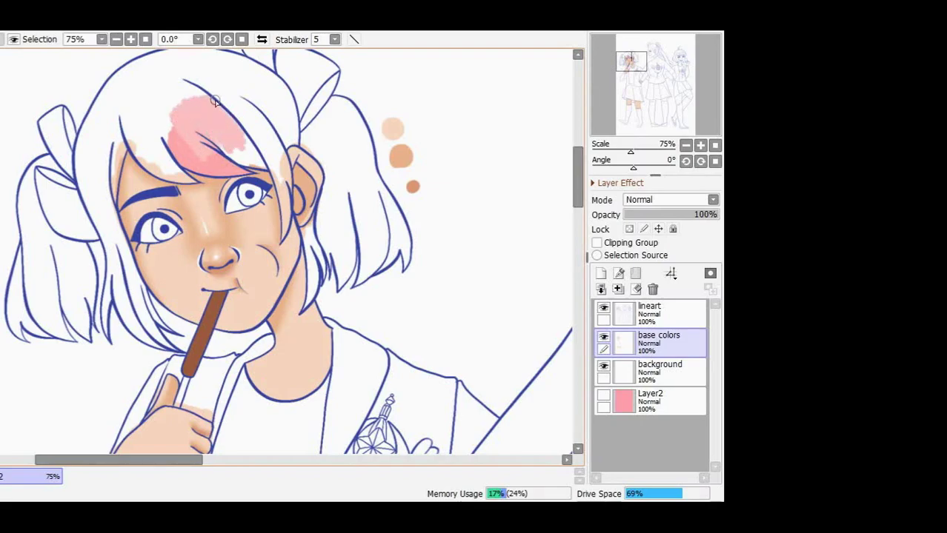
{"action": "mouse_move", "coordinate": [178, 134]}
{"action": "left_mouse_down"}
{"action": "mouse_move", "coordinate": [196, 164]}
{"action": "mouse_move", "coordinate": [200, 152]}
{"action": "left_mouse_up"}
{"action": "mouse_move", "coordinate": [241, 176]}
{"action": "left_mouse_down"}
{"action": "mouse_move", "coordinate": [259, 161]}
{"action": "mouse_move", "coordinate": [227, 154]}
{"action": "mouse_move", "coordinate": [258, 160]}
{"action": "left_mouse_up"}
{"action": "mouse_move", "coordinate": [243, 120]}
{"action": "left_mouse_down"}
{"action": "mouse_move", "coordinate": [254, 144]}
{"action": "mouse_move", "coordinate": [277, 150]}
{"action": "left_mouse_up"}
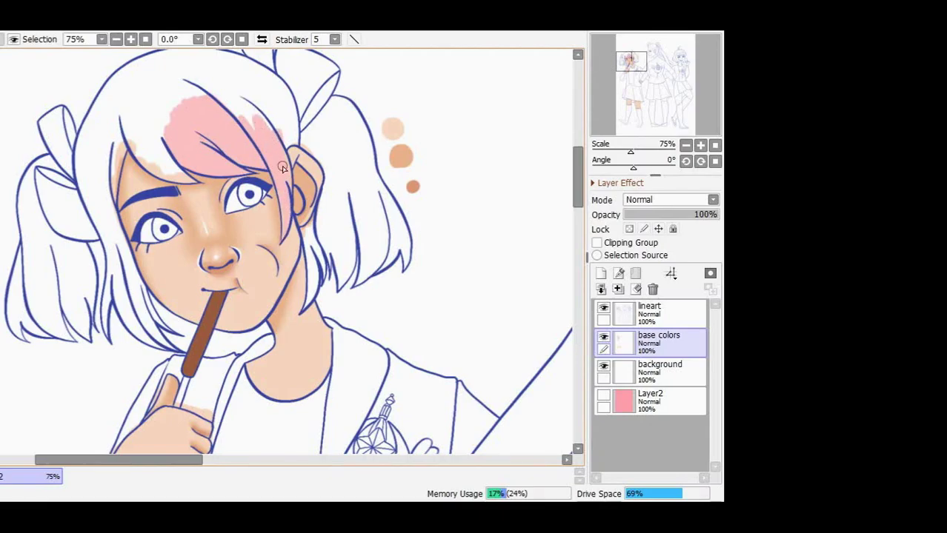
Fill the left side locks, the left bangs and the crown of the hair with the same light pink.
{"action": "mouse_move", "coordinate": [99, 197]}
{"action": "left_mouse_down"}
{"action": "mouse_move", "coordinate": [115, 258]}
{"action": "mouse_move", "coordinate": [119, 235]}
{"action": "mouse_move", "coordinate": [134, 322]}
{"action": "mouse_move", "coordinate": [116, 293]}
{"action": "left_mouse_up"}
{"action": "left_click_drag", "start_coordinate": [170, 348], "coordinate": [141, 297]}
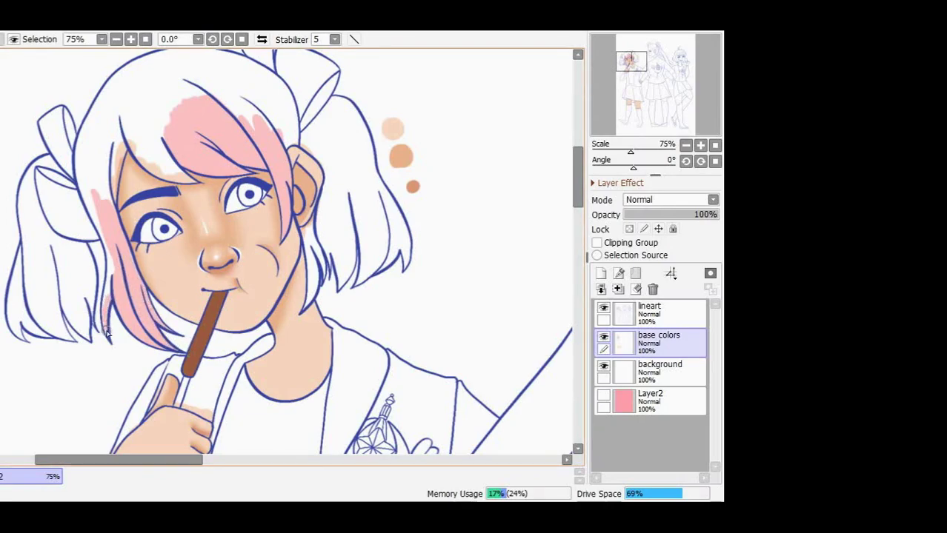
{"action": "mouse_move", "coordinate": [113, 284]}
{"action": "left_mouse_down"}
{"action": "mouse_move", "coordinate": [101, 184]}
{"action": "mouse_move", "coordinate": [118, 160]}
{"action": "mouse_move", "coordinate": [108, 182]}
{"action": "mouse_move", "coordinate": [91, 137]}
{"action": "mouse_move", "coordinate": [93, 205]}
{"action": "mouse_move", "coordinate": [113, 252]}
{"action": "mouse_move", "coordinate": [87, 194]}
{"action": "mouse_move", "coordinate": [129, 135]}
{"action": "mouse_move", "coordinate": [158, 167]}
{"action": "mouse_move", "coordinate": [167, 157]}
{"action": "mouse_move", "coordinate": [178, 180]}
{"action": "mouse_move", "coordinate": [184, 175]}
{"action": "mouse_move", "coordinate": [168, 152]}
{"action": "mouse_move", "coordinate": [172, 173]}
{"action": "mouse_move", "coordinate": [137, 150]}
{"action": "left_mouse_up"}
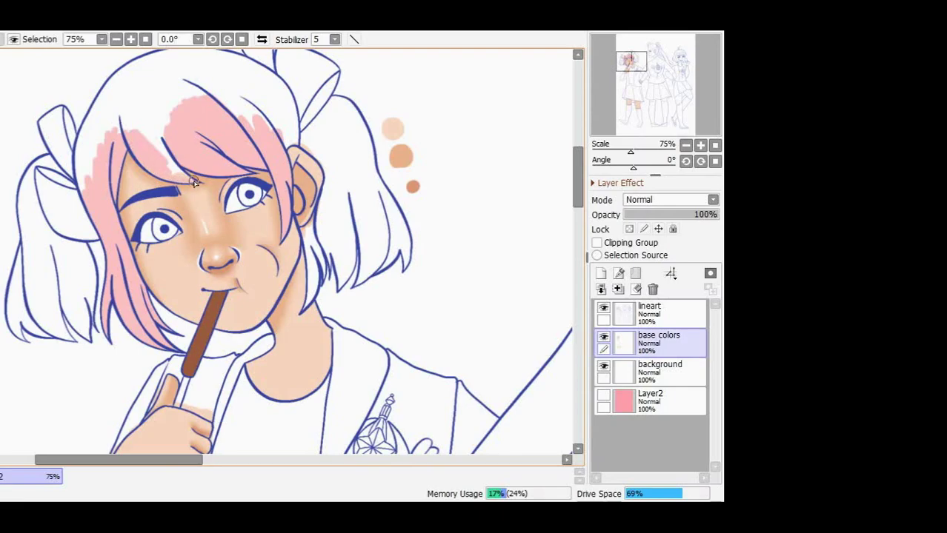
{"action": "mouse_move", "coordinate": [89, 122]}
{"action": "left_mouse_down"}
{"action": "mouse_move", "coordinate": [92, 202]}
{"action": "mouse_move", "coordinate": [76, 167]}
{"action": "mouse_move", "coordinate": [125, 124]}
{"action": "mouse_move", "coordinate": [177, 126]}
{"action": "left_mouse_up"}
{"action": "mouse_move", "coordinate": [91, 130]}
{"action": "left_mouse_down"}
{"action": "mouse_move", "coordinate": [148, 99]}
{"action": "mouse_move", "coordinate": [201, 114]}
{"action": "mouse_move", "coordinate": [173, 91]}
{"action": "mouse_move", "coordinate": [106, 104]}
{"action": "mouse_move", "coordinate": [137, 70]}
{"action": "mouse_move", "coordinate": [189, 78]}
{"action": "mouse_move", "coordinate": [258, 132]}
{"action": "mouse_move", "coordinate": [249, 90]}
{"action": "mouse_move", "coordinate": [274, 76]}
{"action": "mouse_move", "coordinate": [290, 140]}
{"action": "mouse_move", "coordinate": [295, 108]}
{"action": "mouse_move", "coordinate": [273, 94]}
{"action": "mouse_move", "coordinate": [271, 137]}
{"action": "mouse_move", "coordinate": [127, 77]}
{"action": "mouse_move", "coordinate": [157, 64]}
{"action": "mouse_move", "coordinate": [151, 58]}
{"action": "mouse_move", "coordinate": [207, 54]}
{"action": "mouse_move", "coordinate": [171, 54]}
{"action": "mouse_move", "coordinate": [200, 81]}
{"action": "left_mouse_up"}
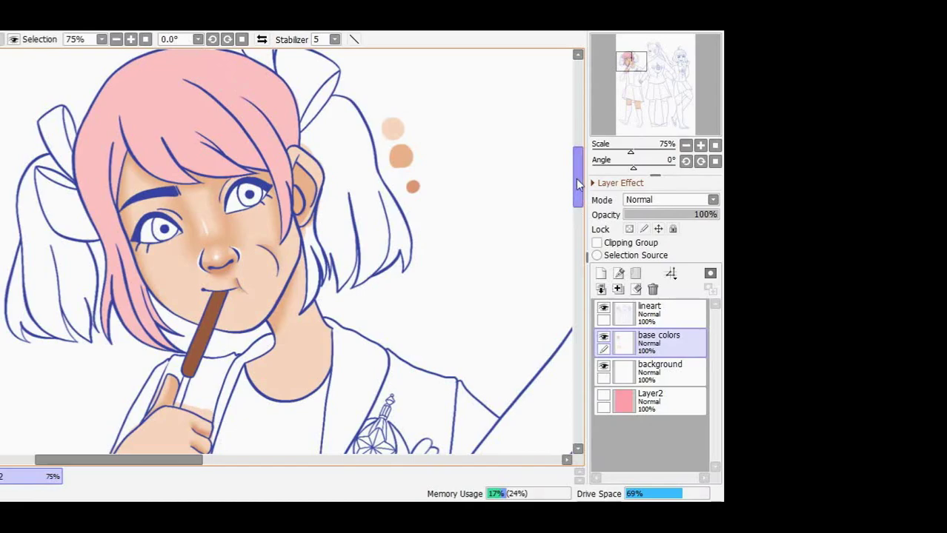
Fill the right pigtail and the loose strands behind the ear with light pink up to the bow.
{"action": "scroll", "coordinate": [186, 88], "scroll_direction": "up", "scroll_amount": 1}
{"action": "mouse_move", "coordinate": [335, 182]}
{"action": "left_mouse_down"}
{"action": "mouse_move", "coordinate": [360, 218]}
{"action": "mouse_move", "coordinate": [376, 220]}
{"action": "mouse_move", "coordinate": [355, 235]}
{"action": "mouse_move", "coordinate": [362, 303]}
{"action": "mouse_move", "coordinate": [388, 274]}
{"action": "mouse_move", "coordinate": [369, 289]}
{"action": "left_mouse_up"}
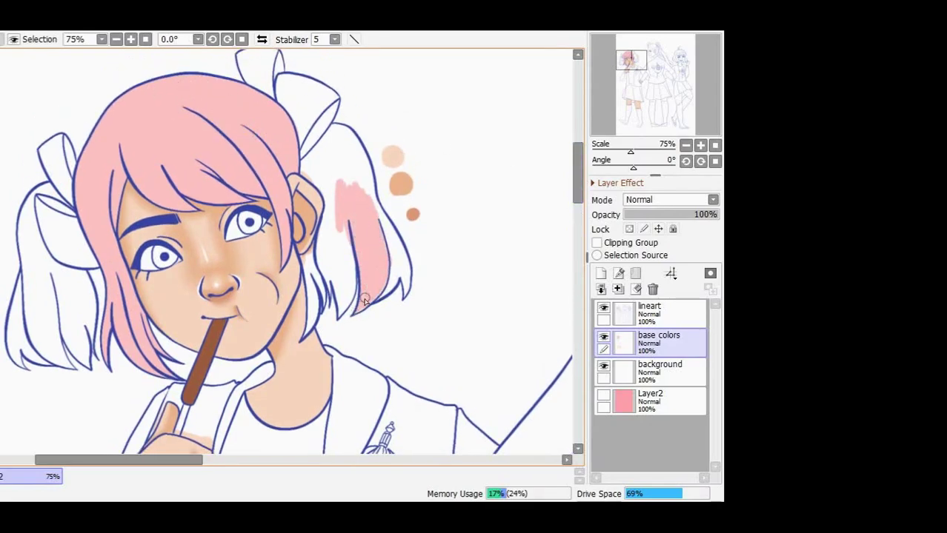
{"action": "mouse_move", "coordinate": [323, 241]}
{"action": "left_mouse_down"}
{"action": "mouse_move", "coordinate": [352, 253]}
{"action": "mouse_move", "coordinate": [334, 231]}
{"action": "mouse_move", "coordinate": [322, 263]}
{"action": "left_mouse_up"}
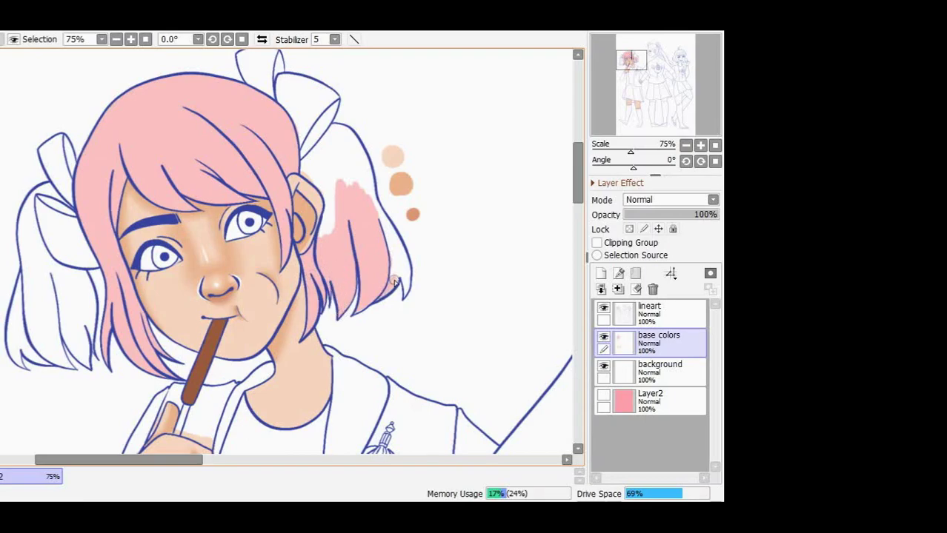
{"action": "mouse_move", "coordinate": [405, 273]}
{"action": "left_mouse_down"}
{"action": "mouse_move", "coordinate": [378, 213]}
{"action": "mouse_move", "coordinate": [402, 289]}
{"action": "left_mouse_up"}
{"action": "mouse_move", "coordinate": [302, 171]}
{"action": "left_mouse_down"}
{"action": "mouse_move", "coordinate": [330, 214]}
{"action": "mouse_move", "coordinate": [319, 234]}
{"action": "left_mouse_up"}
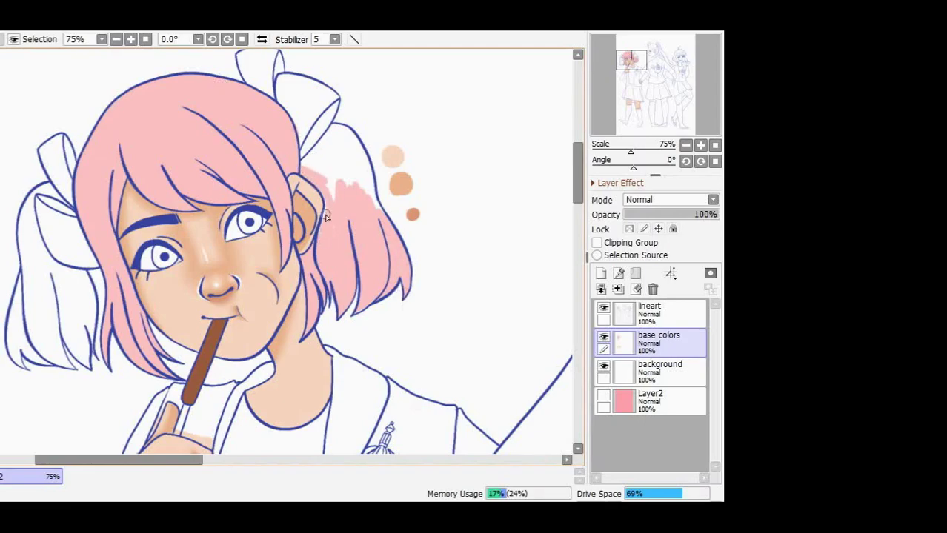
{"action": "mouse_move", "coordinate": [324, 184]}
{"action": "left_mouse_down"}
{"action": "mouse_move", "coordinate": [343, 146]}
{"action": "mouse_move", "coordinate": [373, 204]}
{"action": "mouse_move", "coordinate": [310, 145]}
{"action": "mouse_move", "coordinate": [321, 165]}
{"action": "mouse_move", "coordinate": [297, 162]}
{"action": "mouse_move", "coordinate": [312, 160]}
{"action": "mouse_move", "coordinate": [331, 131]}
{"action": "mouse_move", "coordinate": [349, 152]}
{"action": "left_mouse_up"}
Fill the left pigtail with light pink from beneath the bow down to the hair tips.
{"action": "mouse_move", "coordinate": [57, 275]}
{"action": "left_mouse_down"}
{"action": "mouse_move", "coordinate": [71, 307]}
{"action": "mouse_move", "coordinate": [44, 263]}
{"action": "mouse_move", "coordinate": [59, 311]}
{"action": "left_mouse_up"}
{"action": "mouse_move", "coordinate": [41, 255]}
{"action": "left_mouse_down"}
{"action": "mouse_move", "coordinate": [26, 226]}
{"action": "mouse_move", "coordinate": [67, 193]}
{"action": "mouse_move", "coordinate": [23, 255]}
{"action": "mouse_move", "coordinate": [48, 196]}
{"action": "left_mouse_up"}
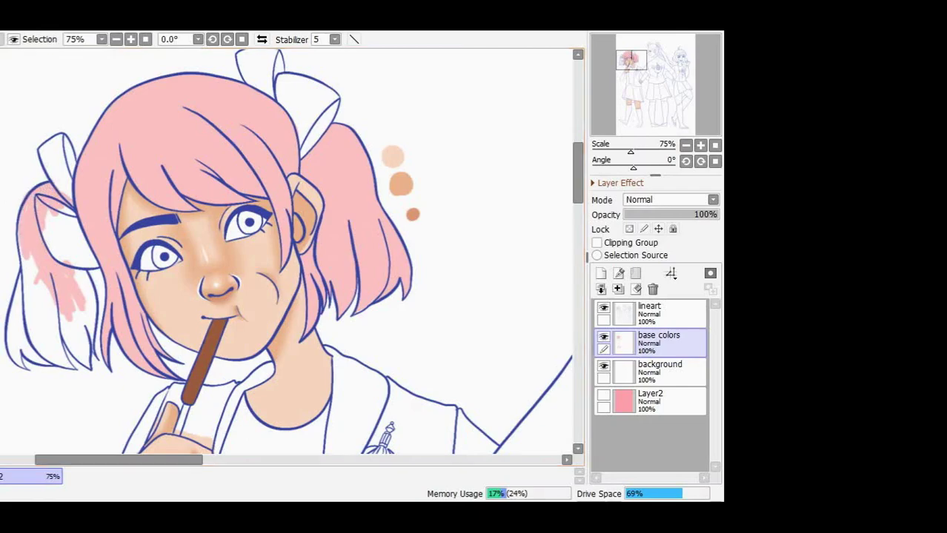
{"action": "mouse_move", "coordinate": [70, 267]}
{"action": "left_mouse_down"}
{"action": "mouse_move", "coordinate": [92, 326]}
{"action": "mouse_move", "coordinate": [68, 310]}
{"action": "mouse_move", "coordinate": [63, 347]}
{"action": "mouse_move", "coordinate": [86, 360]}
{"action": "left_mouse_up"}
{"action": "mouse_move", "coordinate": [46, 314]}
{"action": "left_mouse_down"}
{"action": "mouse_move", "coordinate": [35, 265]}
{"action": "mouse_move", "coordinate": [27, 285]}
{"action": "mouse_move", "coordinate": [32, 280]}
{"action": "mouse_move", "coordinate": [35, 359]}
{"action": "mouse_move", "coordinate": [13, 335]}
{"action": "left_mouse_up"}
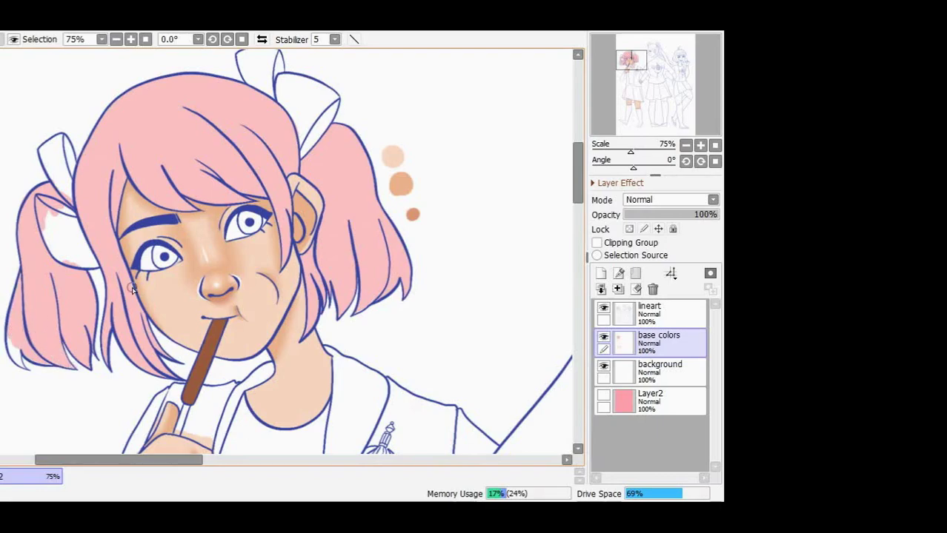
Touch up the left pigtail's tips in light pink and shade the right sides of the pink-haired girl's bare legs with darker tan.
{"action": "left_click_drag", "start_coordinate": [15, 354], "coordinate": [9, 343]}
{"action": "scroll", "coordinate": [371, 110], "scroll_direction": "down", "scroll_amount": 5}
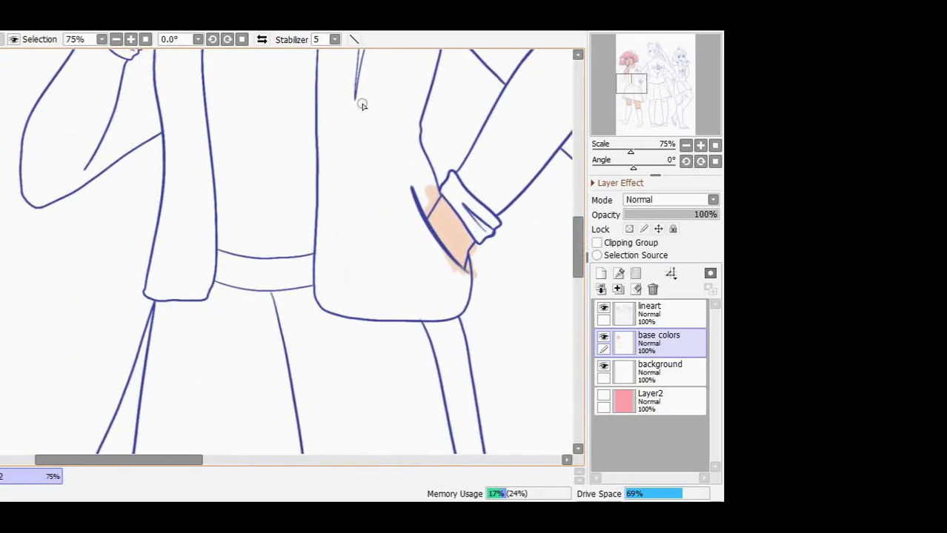
{"action": "scroll", "coordinate": [474, 247], "scroll_direction": "down", "scroll_amount": 5}
{"action": "mouse_move", "coordinate": [416, 378]}
{"action": "left_mouse_down"}
{"action": "mouse_move", "coordinate": [416, 264]}
{"action": "mouse_move", "coordinate": [434, 302]}
{"action": "mouse_move", "coordinate": [425, 271]}
{"action": "left_mouse_up"}
{"action": "mouse_move", "coordinate": [255, 194]}
{"action": "left_mouse_down"}
{"action": "mouse_move", "coordinate": [242, 268]}
{"action": "mouse_move", "coordinate": [253, 285]}
{"action": "mouse_move", "coordinate": [263, 206]}
{"action": "mouse_move", "coordinate": [243, 226]}
{"action": "mouse_move", "coordinate": [250, 223]}
{"action": "mouse_move", "coordinate": [260, 288]}
{"action": "mouse_move", "coordinate": [245, 186]}
{"action": "mouse_move", "coordinate": [227, 228]}
{"action": "mouse_move", "coordinate": [243, 199]}
{"action": "mouse_move", "coordinate": [231, 231]}
{"action": "mouse_move", "coordinate": [242, 290]}
{"action": "left_mouse_up"}
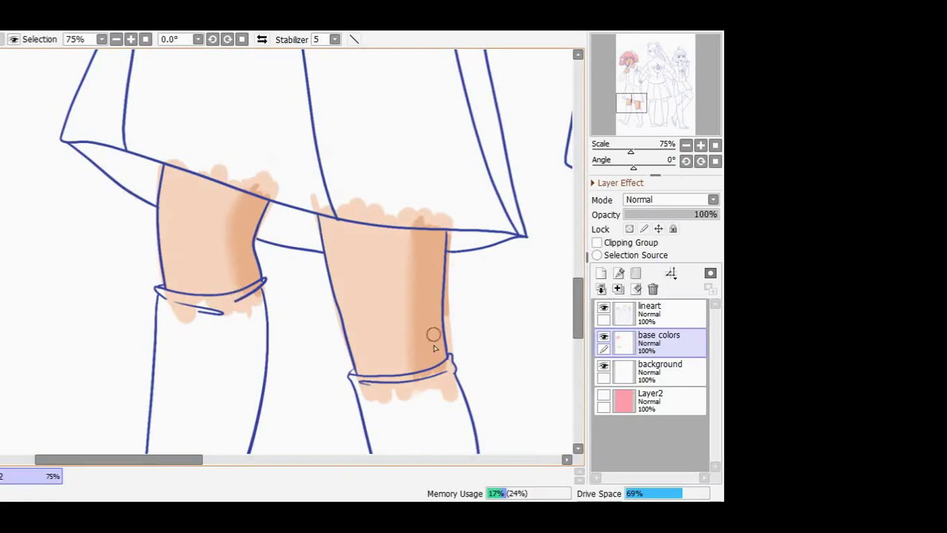
Fill the middle girl's face, ear and neck with a light peach skin color.
{"action": "scroll", "coordinate": [407, 348], "scroll_direction": "down", "scroll_amount": 6}
{"action": "left_click_drag", "start_coordinate": [628, 108], "coordinate": [658, 72]}
{"action": "left_click_drag", "start_coordinate": [204, 89], "coordinate": [226, 109]}
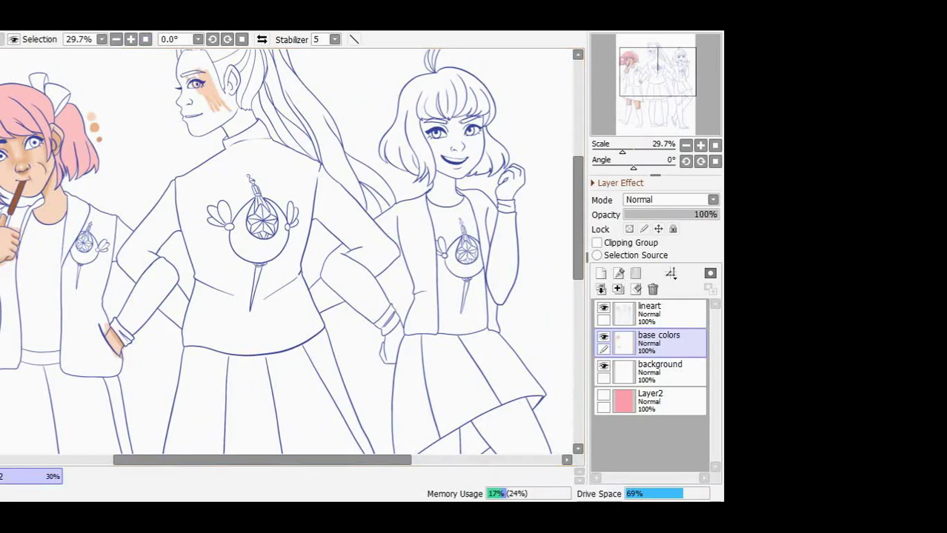
{"action": "scroll", "coordinate": [217, 87], "scroll_direction": "up", "scroll_amount": 3}
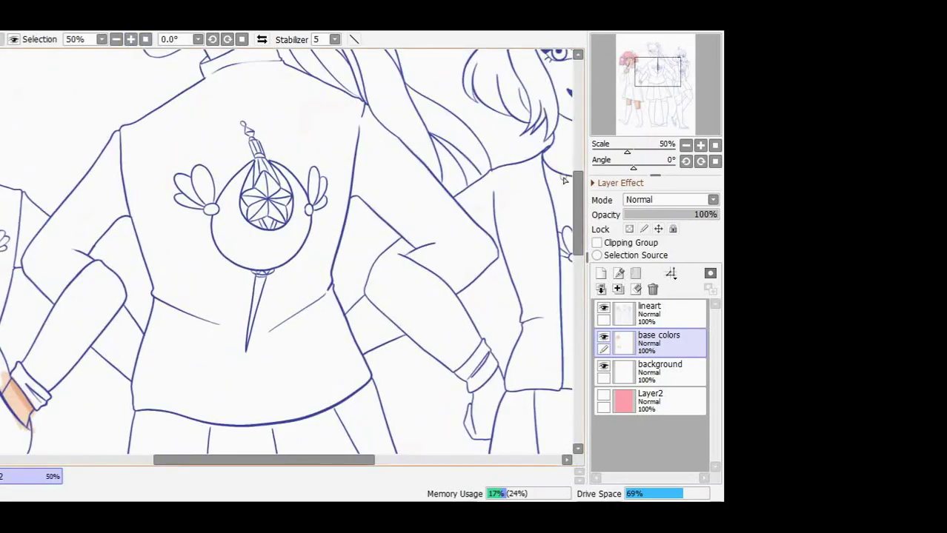
{"action": "left_click_drag", "start_coordinate": [658, 72], "coordinate": [658, 48]}
{"action": "mouse_move", "coordinate": [146, 246]}
{"action": "left_mouse_down"}
{"action": "mouse_move", "coordinate": [172, 286]}
{"action": "mouse_move", "coordinate": [172, 257]}
{"action": "mouse_move", "coordinate": [191, 286]}
{"action": "mouse_move", "coordinate": [149, 248]}
{"action": "mouse_move", "coordinate": [133, 273]}
{"action": "mouse_move", "coordinate": [152, 292]}
{"action": "mouse_move", "coordinate": [163, 287]}
{"action": "mouse_move", "coordinate": [147, 294]}
{"action": "mouse_move", "coordinate": [173, 303]}
{"action": "mouse_move", "coordinate": [149, 308]}
{"action": "mouse_move", "coordinate": [206, 348]}
{"action": "mouse_move", "coordinate": [179, 378]}
{"action": "left_mouse_up"}
{"action": "left_click_drag", "start_coordinate": [198, 317], "coordinate": [227, 290]}
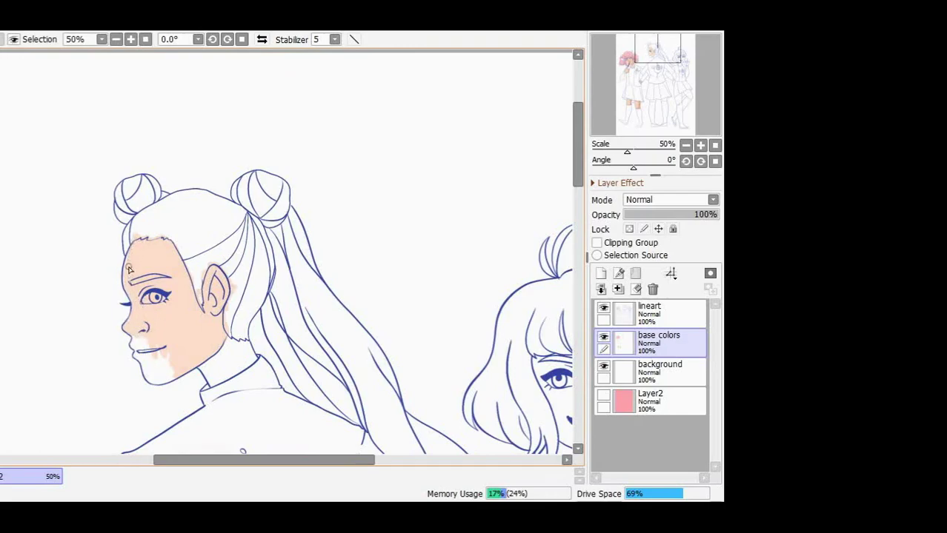
{"action": "left_click_drag", "start_coordinate": [152, 341], "coordinate": [150, 366]}
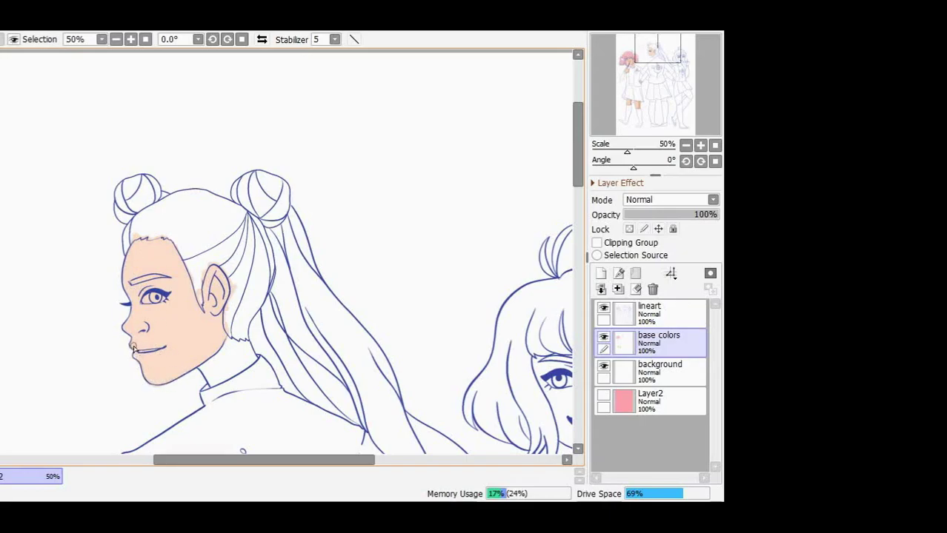
{"action": "mouse_move", "coordinate": [222, 393]}
{"action": "left_mouse_down"}
{"action": "mouse_move", "coordinate": [221, 351]}
{"action": "mouse_move", "coordinate": [249, 364]}
{"action": "mouse_move", "coordinate": [219, 376]}
{"action": "left_mouse_up"}
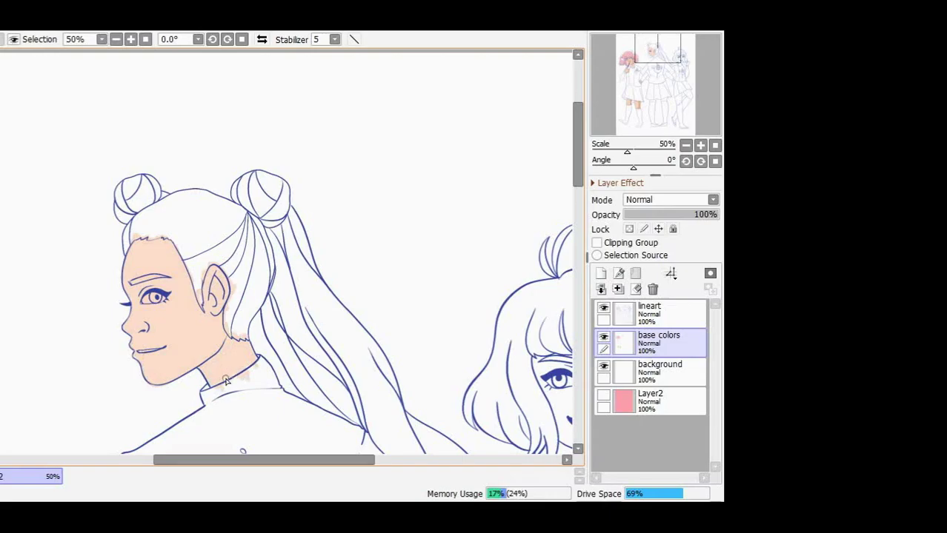
Fill both of the middle girl's legs with the same light peach, from the skirt hem down to the shoes.
{"action": "mouse_move", "coordinate": [577, 182]}
{"action": "left_mouse_down"}
{"action": "mouse_move", "coordinate": [576, 212]}
{"action": "mouse_move", "coordinate": [509, 355]}
{"action": "mouse_move", "coordinate": [498, 351]}
{"action": "left_mouse_up"}
{"action": "left_click_drag", "start_coordinate": [191, 183], "coordinate": [180, 146]}
{"action": "mouse_move", "coordinate": [178, 185]}
{"action": "left_mouse_down"}
{"action": "mouse_move", "coordinate": [159, 159]}
{"action": "mouse_move", "coordinate": [200, 171]}
{"action": "mouse_move", "coordinate": [217, 207]}
{"action": "mouse_move", "coordinate": [220, 191]}
{"action": "left_mouse_up"}
{"action": "mouse_move", "coordinate": [320, 178]}
{"action": "left_mouse_down"}
{"action": "mouse_move", "coordinate": [315, 146]}
{"action": "mouse_move", "coordinate": [332, 148]}
{"action": "mouse_move", "coordinate": [347, 182]}
{"action": "mouse_move", "coordinate": [366, 152]}
{"action": "mouse_move", "coordinate": [374, 178]}
{"action": "mouse_move", "coordinate": [372, 144]}
{"action": "mouse_move", "coordinate": [389, 148]}
{"action": "left_mouse_up"}
{"action": "scroll", "coordinate": [389, 148], "scroll_direction": "down", "scroll_amount": 2}
{"action": "mouse_move", "coordinate": [140, 93]}
{"action": "left_mouse_down"}
{"action": "mouse_move", "coordinate": [144, 205]}
{"action": "mouse_move", "coordinate": [183, 355]}
{"action": "mouse_move", "coordinate": [223, 375]}
{"action": "mouse_move", "coordinate": [218, 100]}
{"action": "left_mouse_up"}
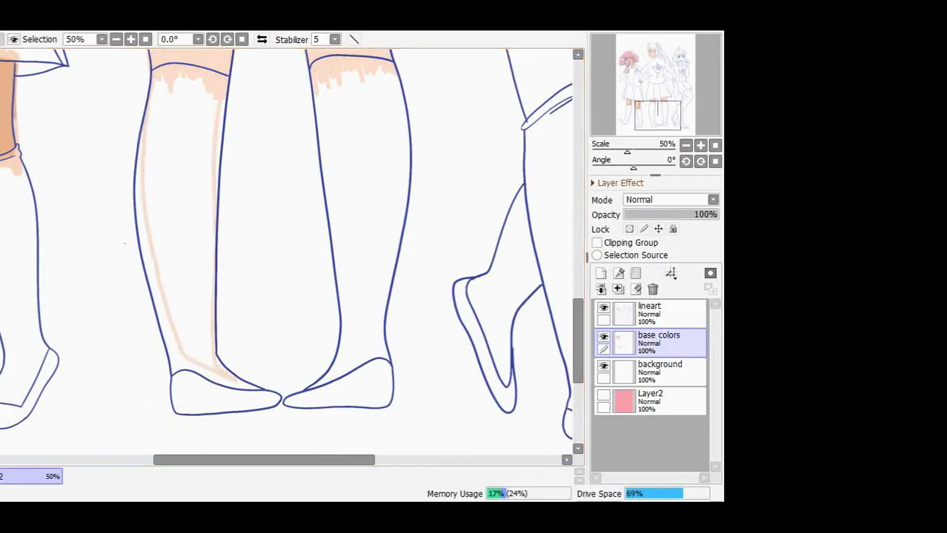
{"action": "mouse_move", "coordinate": [121, 201]}
{"action": "left_mouse_down"}
{"action": "mouse_move", "coordinate": [176, 140]}
{"action": "mouse_move", "coordinate": [184, 323]}
{"action": "mouse_move", "coordinate": [227, 392]}
{"action": "mouse_move", "coordinate": [240, 389]}
{"action": "mouse_move", "coordinate": [200, 184]}
{"action": "mouse_move", "coordinate": [171, 100]}
{"action": "mouse_move", "coordinate": [166, 250]}
{"action": "mouse_move", "coordinate": [161, 188]}
{"action": "left_mouse_up"}
{"action": "mouse_move", "coordinate": [286, 87]}
{"action": "left_mouse_down"}
{"action": "mouse_move", "coordinate": [331, 391]}
{"action": "mouse_move", "coordinate": [374, 272]}
{"action": "mouse_move", "coordinate": [388, 89]}
{"action": "mouse_move", "coordinate": [393, 297]}
{"action": "left_mouse_up"}
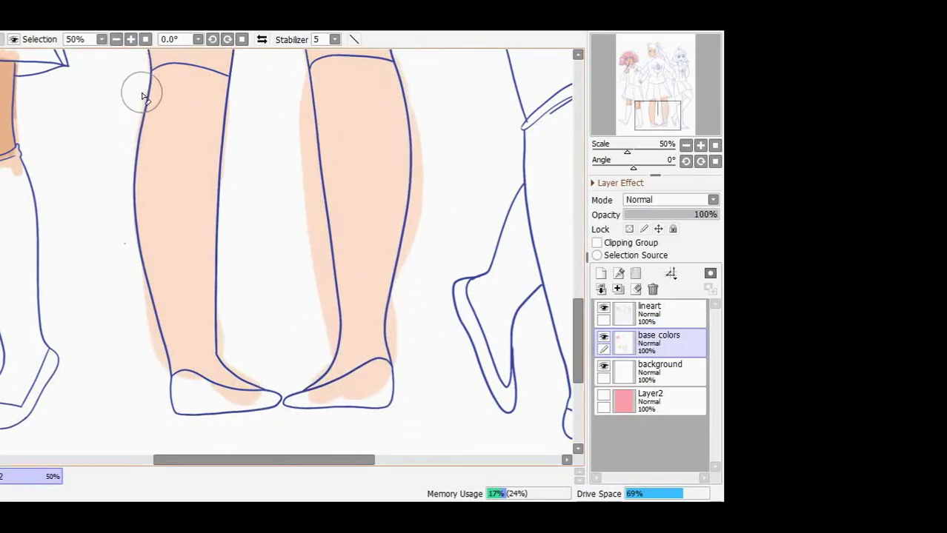
Erase the peach color that spills outside the lineart of the middle girl's calves and onto her shoes.
{"action": "mouse_move", "coordinate": [136, 143]}
{"action": "left_mouse_down"}
{"action": "mouse_move", "coordinate": [131, 303]}
{"action": "mouse_move", "coordinate": [144, 300]}
{"action": "mouse_move", "coordinate": [228, 355]}
{"action": "mouse_move", "coordinate": [184, 385]}
{"action": "mouse_move", "coordinate": [317, 397]}
{"action": "mouse_move", "coordinate": [338, 387]}
{"action": "mouse_move", "coordinate": [321, 352]}
{"action": "mouse_move", "coordinate": [335, 308]}
{"action": "left_mouse_up"}
{"action": "left_click_drag", "start_coordinate": [314, 234], "coordinate": [322, 331]}
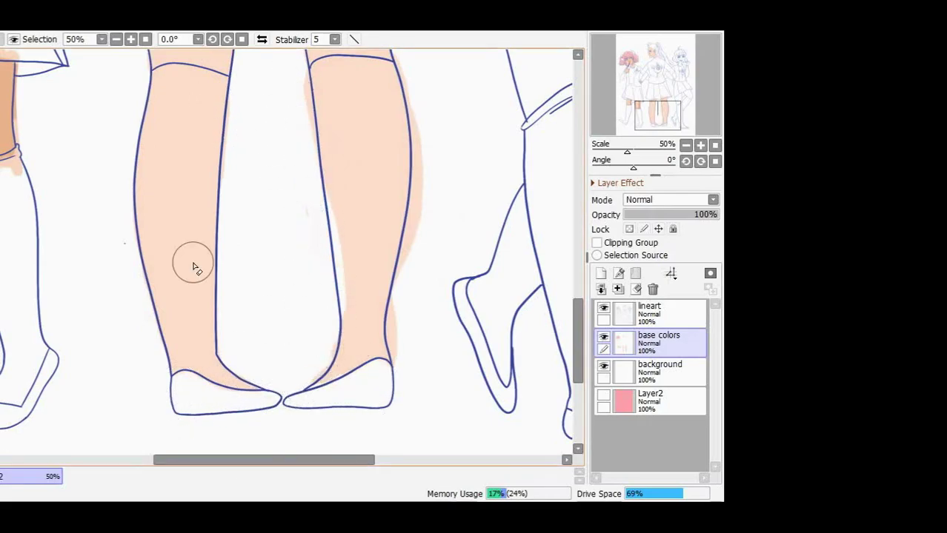
{"action": "mouse_move", "coordinate": [231, 83]}
{"action": "left_mouse_down"}
{"action": "mouse_move", "coordinate": [227, 172]}
{"action": "mouse_move", "coordinate": [225, 165]}
{"action": "left_mouse_up"}
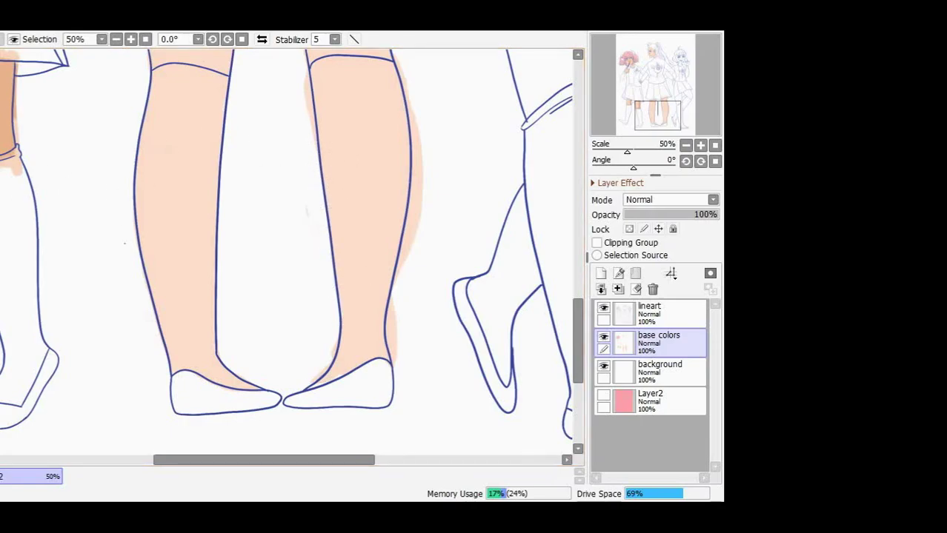
{"action": "mouse_move", "coordinate": [419, 270]}
{"action": "left_mouse_down"}
{"action": "mouse_move", "coordinate": [412, 137]}
{"action": "mouse_move", "coordinate": [423, 226]}
{"action": "left_mouse_up"}
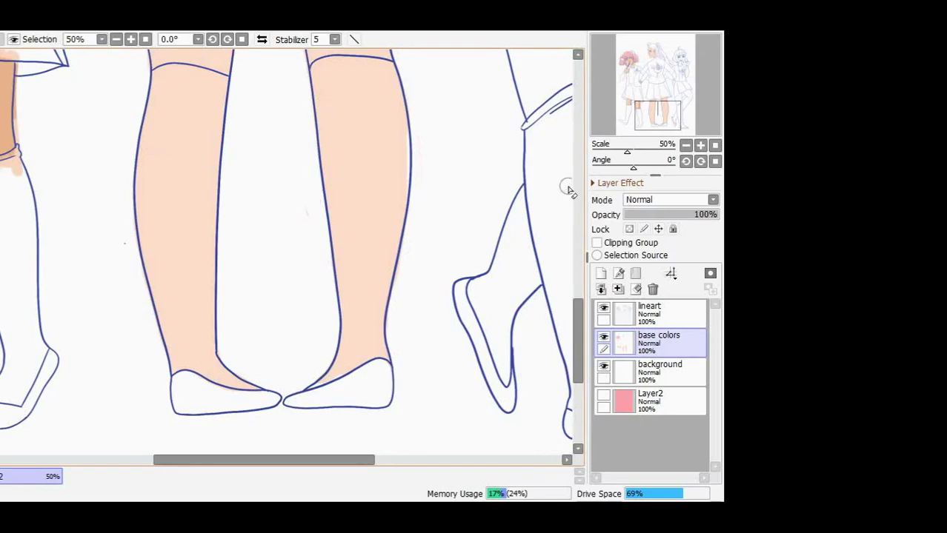
Block in golden yellow on the middle girl's right bun, the hair below it and the long trailing strands.
{"action": "scroll", "coordinate": [289, 119], "scroll_direction": "up", "scroll_amount": 3}
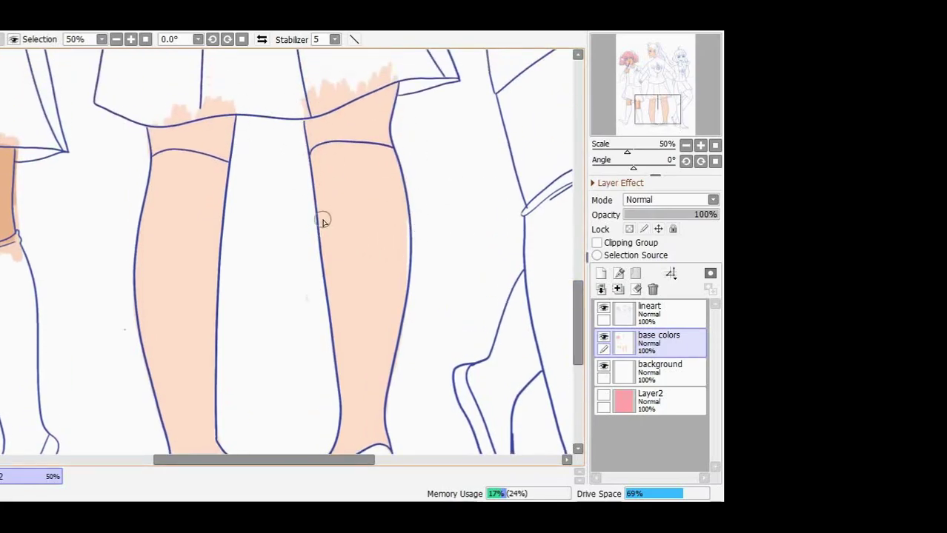
{"action": "scroll", "coordinate": [314, 358], "scroll_direction": "up", "scroll_amount": 10}
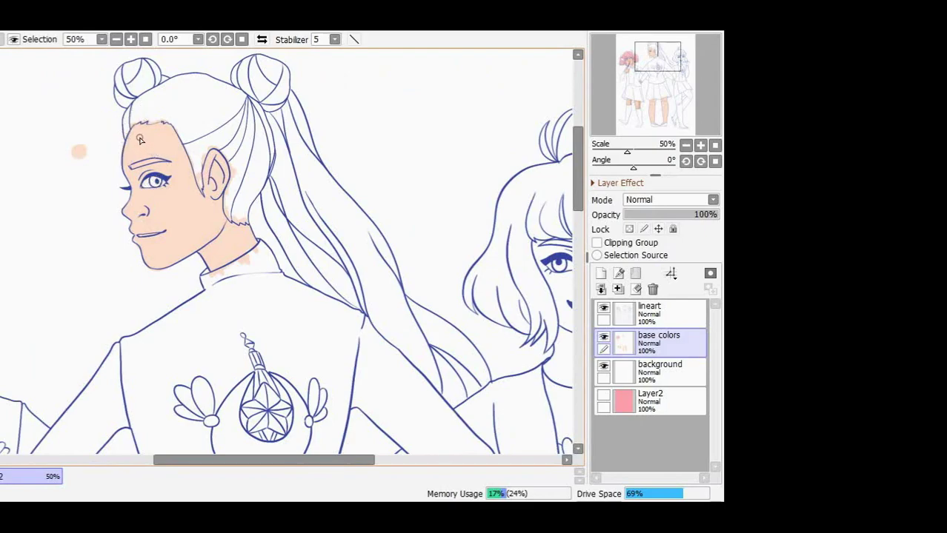
{"action": "left_click_drag", "start_coordinate": [245, 122], "coordinate": [235, 157]}
{"action": "mouse_move", "coordinate": [216, 107]}
{"action": "left_mouse_down"}
{"action": "mouse_move", "coordinate": [250, 154]}
{"action": "mouse_move", "coordinate": [259, 111]}
{"action": "left_mouse_up"}
{"action": "left_click_drag", "start_coordinate": [252, 69], "coordinate": [363, 253]}
{"action": "left_click_drag", "start_coordinate": [285, 116], "coordinate": [407, 328]}
{"action": "mouse_move", "coordinate": [266, 191]}
{"action": "left_mouse_down"}
{"action": "mouse_move", "coordinate": [319, 293]}
{"action": "mouse_move", "coordinate": [356, 305]}
{"action": "mouse_move", "coordinate": [325, 265]}
{"action": "left_mouse_up"}
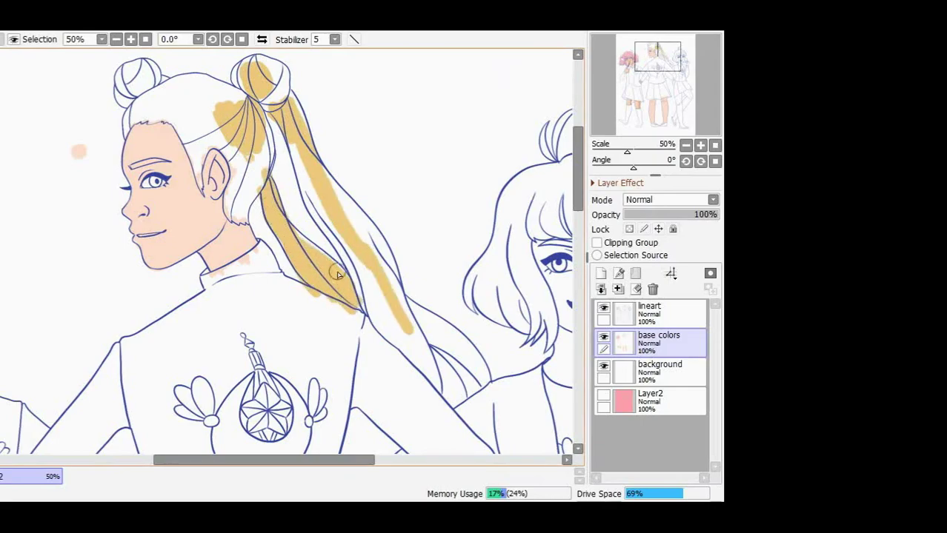
{"action": "left_click_drag", "start_coordinate": [361, 302], "coordinate": [354, 310]}
Fill the right bun, the hair behind the ear and the left bun with golden yellow, linking them across the crown.
{"action": "mouse_move", "coordinate": [278, 109]}
{"action": "left_mouse_down"}
{"action": "mouse_move", "coordinate": [287, 81]}
{"action": "mouse_move", "coordinate": [253, 59]}
{"action": "mouse_move", "coordinate": [245, 92]}
{"action": "left_mouse_up"}
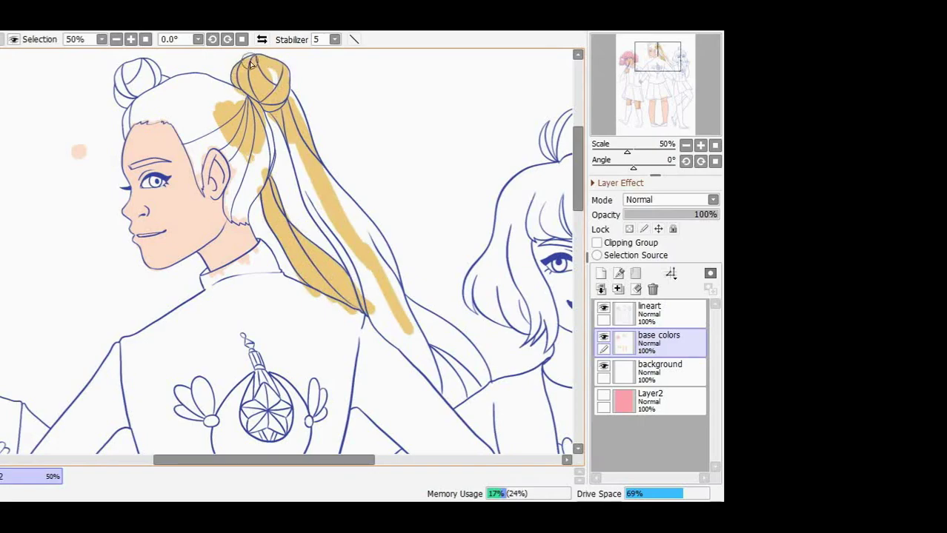
{"action": "left_click_drag", "start_coordinate": [286, 69], "coordinate": [291, 100]}
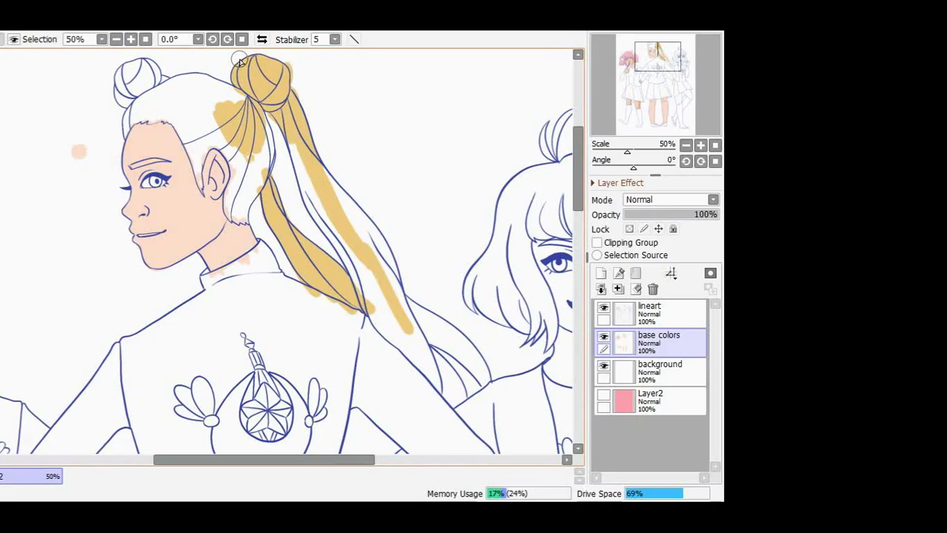
{"action": "mouse_move", "coordinate": [208, 104]}
{"action": "left_mouse_down"}
{"action": "mouse_move", "coordinate": [182, 98]}
{"action": "mouse_move", "coordinate": [237, 90]}
{"action": "left_mouse_up"}
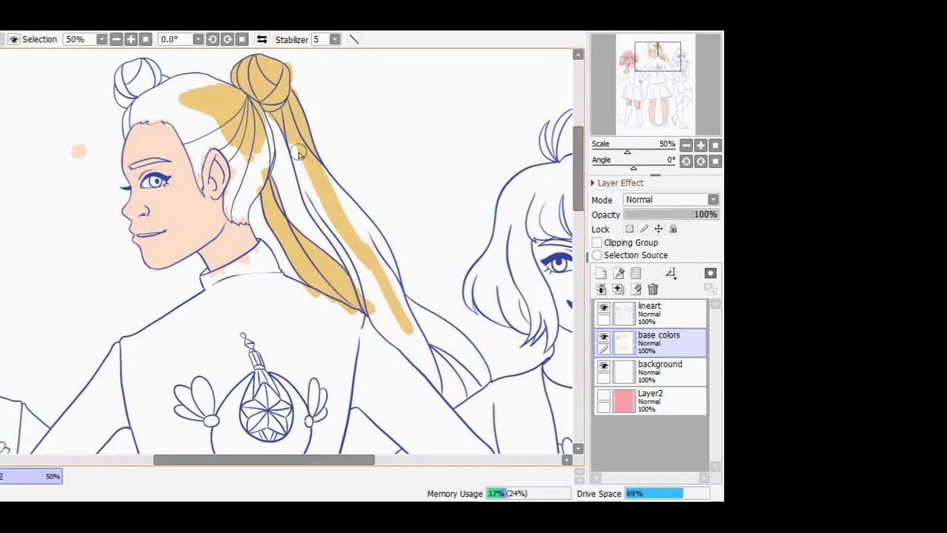
{"action": "mouse_move", "coordinate": [212, 156]}
{"action": "left_mouse_down"}
{"action": "mouse_move", "coordinate": [252, 178]}
{"action": "mouse_move", "coordinate": [261, 126]}
{"action": "left_mouse_up"}
{"action": "mouse_move", "coordinate": [150, 87]}
{"action": "left_mouse_down"}
{"action": "mouse_move", "coordinate": [130, 74]}
{"action": "mouse_move", "coordinate": [119, 93]}
{"action": "mouse_move", "coordinate": [122, 70]}
{"action": "mouse_move", "coordinate": [141, 70]}
{"action": "left_mouse_up"}
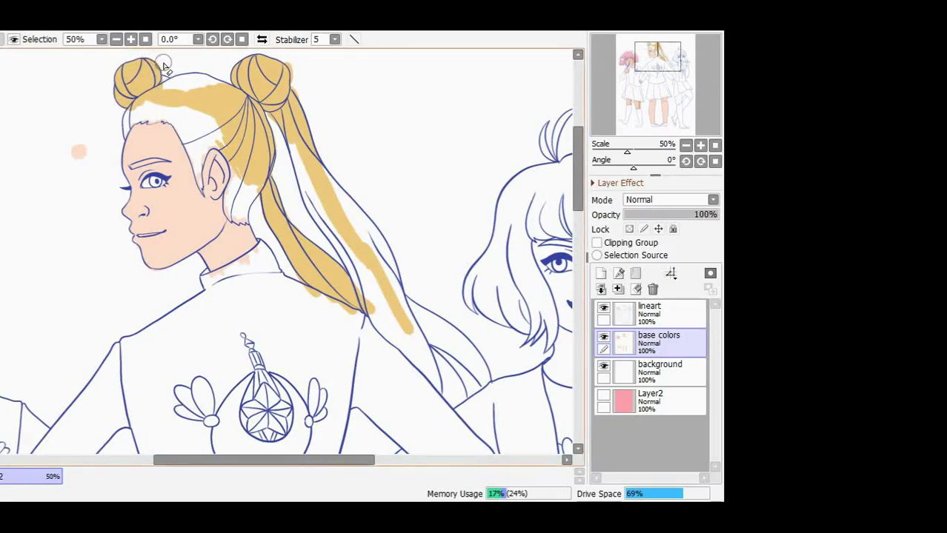
Fill the rest of the crown, the hairline, the eyebrow and the hair at the nape with golden yellow.
{"action": "left_click_drag", "start_coordinate": [181, 92], "coordinate": [231, 86]}
{"action": "mouse_move", "coordinate": [194, 154]}
{"action": "left_mouse_down"}
{"action": "mouse_move", "coordinate": [185, 140]}
{"action": "mouse_move", "coordinate": [205, 194]}
{"action": "mouse_move", "coordinate": [195, 152]}
{"action": "mouse_move", "coordinate": [214, 147]}
{"action": "left_mouse_up"}
{"action": "mouse_move", "coordinate": [175, 108]}
{"action": "left_mouse_down"}
{"action": "mouse_move", "coordinate": [183, 132]}
{"action": "mouse_move", "coordinate": [143, 113]}
{"action": "mouse_move", "coordinate": [154, 108]}
{"action": "mouse_move", "coordinate": [136, 108]}
{"action": "mouse_move", "coordinate": [145, 120]}
{"action": "mouse_move", "coordinate": [127, 137]}
{"action": "mouse_move", "coordinate": [129, 111]}
{"action": "left_mouse_up"}
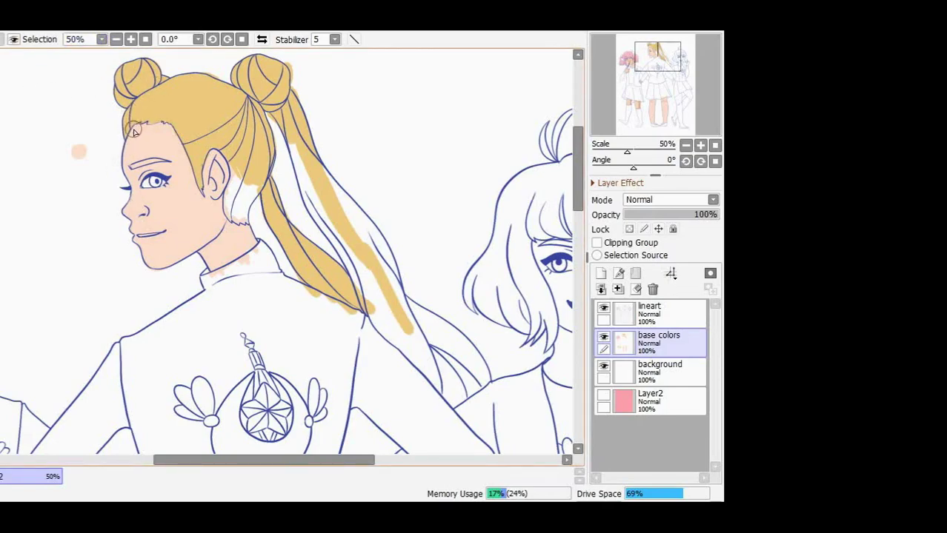
{"action": "left_click_drag", "start_coordinate": [132, 167], "coordinate": [156, 160]}
{"action": "mouse_move", "coordinate": [225, 148]}
{"action": "left_mouse_down"}
{"action": "mouse_move", "coordinate": [233, 181]}
{"action": "mouse_move", "coordinate": [230, 171]}
{"action": "mouse_move", "coordinate": [257, 188]}
{"action": "mouse_move", "coordinate": [269, 174]}
{"action": "mouse_move", "coordinate": [245, 203]}
{"action": "mouse_move", "coordinate": [246, 220]}
{"action": "mouse_move", "coordinate": [239, 204]}
{"action": "mouse_move", "coordinate": [232, 217]}
{"action": "mouse_move", "coordinate": [239, 191]}
{"action": "left_mouse_up"}
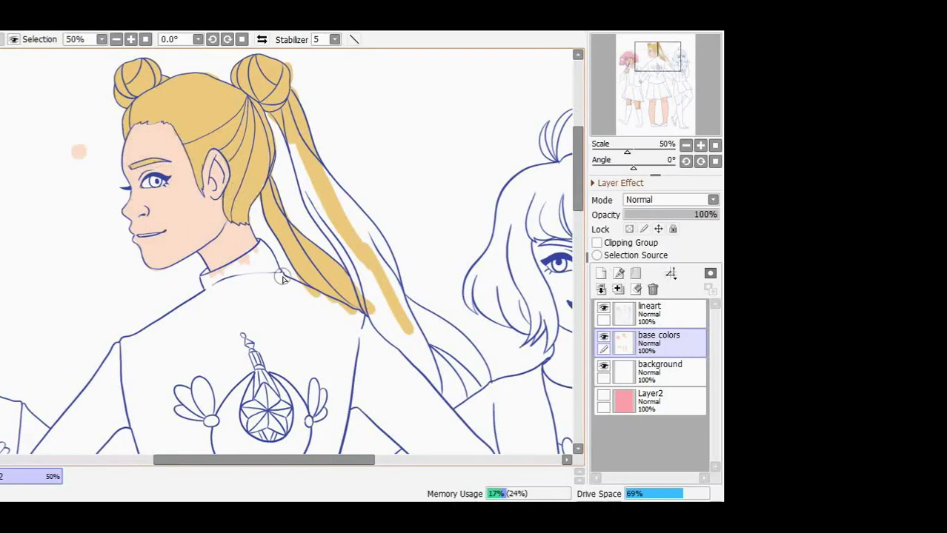
Fill the long ponytail strands with golden yellow down to the tips and erase the color spilling past their edges.
{"action": "mouse_move", "coordinate": [282, 278]}
{"action": "left_mouse_down"}
{"action": "mouse_move", "coordinate": [315, 228]}
{"action": "mouse_move", "coordinate": [306, 203]}
{"action": "mouse_move", "coordinate": [340, 205]}
{"action": "mouse_move", "coordinate": [316, 171]}
{"action": "mouse_move", "coordinate": [318, 244]}
{"action": "mouse_move", "coordinate": [297, 225]}
{"action": "mouse_move", "coordinate": [278, 228]}
{"action": "mouse_move", "coordinate": [277, 242]}
{"action": "mouse_move", "coordinate": [345, 250]}
{"action": "mouse_move", "coordinate": [355, 277]}
{"action": "mouse_move", "coordinate": [364, 253]}
{"action": "left_mouse_up"}
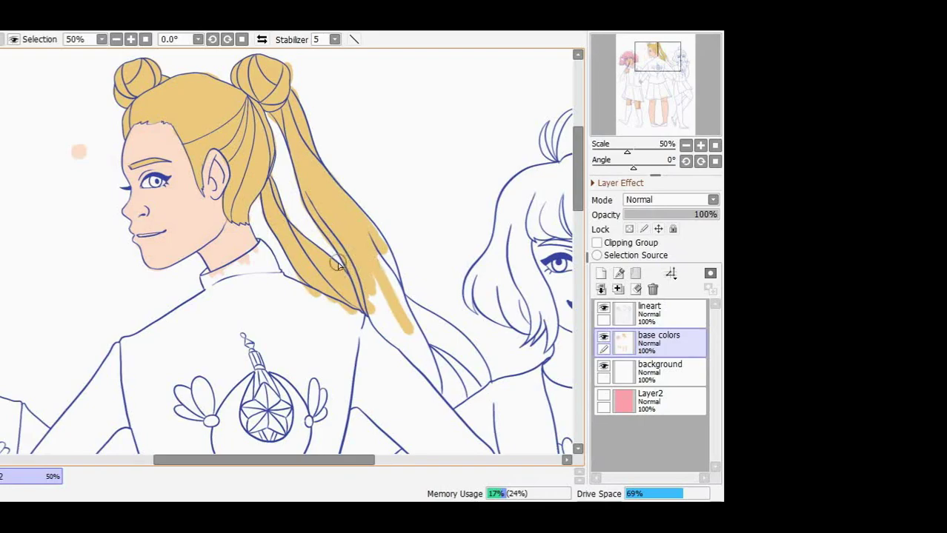
{"action": "mouse_move", "coordinate": [301, 290]}
{"action": "left_mouse_down"}
{"action": "mouse_move", "coordinate": [380, 303]}
{"action": "mouse_move", "coordinate": [382, 266]}
{"action": "mouse_move", "coordinate": [356, 220]}
{"action": "mouse_move", "coordinate": [367, 236]}
{"action": "mouse_move", "coordinate": [364, 227]}
{"action": "mouse_move", "coordinate": [372, 314]}
{"action": "left_mouse_up"}
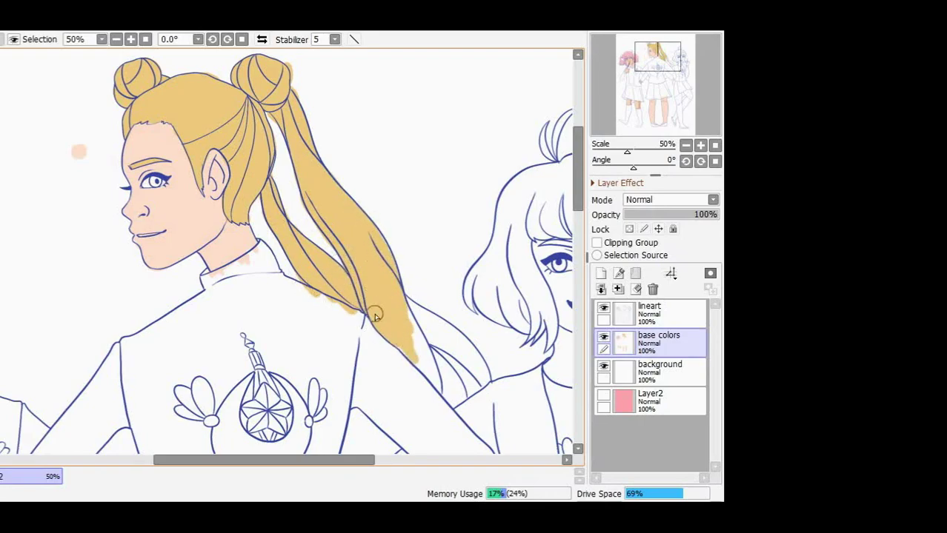
{"action": "mouse_move", "coordinate": [407, 358]}
{"action": "left_mouse_down"}
{"action": "mouse_move", "coordinate": [433, 387]}
{"action": "mouse_move", "coordinate": [427, 358]}
{"action": "mouse_move", "coordinate": [402, 338]}
{"action": "mouse_move", "coordinate": [414, 321]}
{"action": "mouse_move", "coordinate": [398, 305]}
{"action": "mouse_move", "coordinate": [475, 362]}
{"action": "mouse_move", "coordinate": [479, 388]}
{"action": "mouse_move", "coordinate": [437, 343]}
{"action": "mouse_move", "coordinate": [324, 286]}
{"action": "mouse_move", "coordinate": [495, 384]}
{"action": "left_mouse_up"}
{"action": "left_click_drag", "start_coordinate": [440, 308], "coordinate": [408, 298]}
{"action": "left_click_drag", "start_coordinate": [465, 380], "coordinate": [481, 390]}
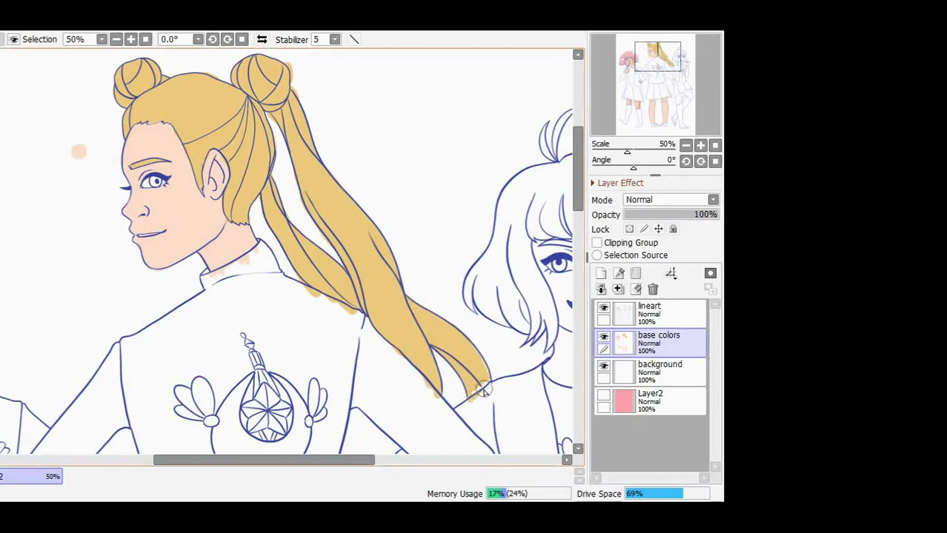
{"action": "mouse_move", "coordinate": [293, 284]}
{"action": "left_mouse_down"}
{"action": "mouse_move", "coordinate": [438, 399]}
{"action": "mouse_move", "coordinate": [474, 395]}
{"action": "left_mouse_up"}
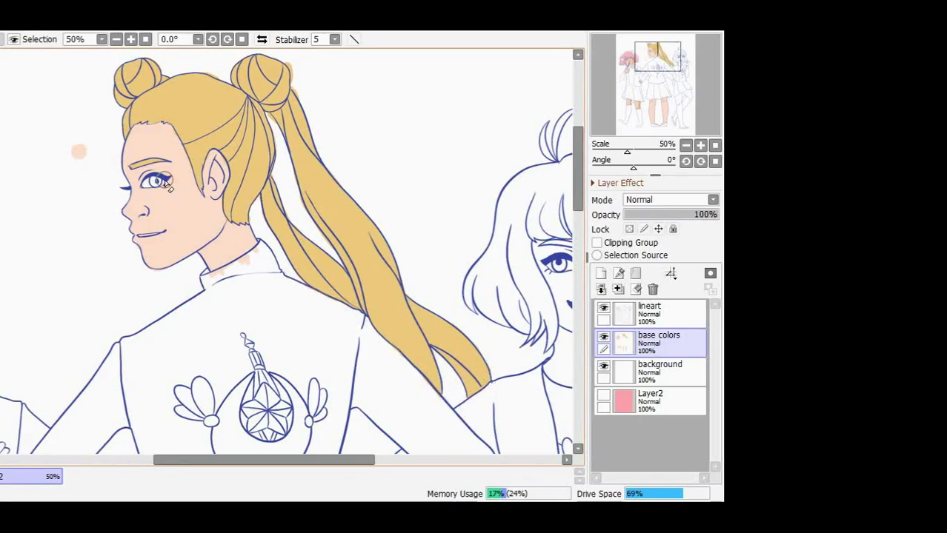
Add a darker brownish-pink swatch beside the face and shade the nose, eye socket, cheek, ear and neck, blending it softly.
{"action": "scroll", "coordinate": [137, 227], "scroll_direction": "down", "scroll_amount": 1}
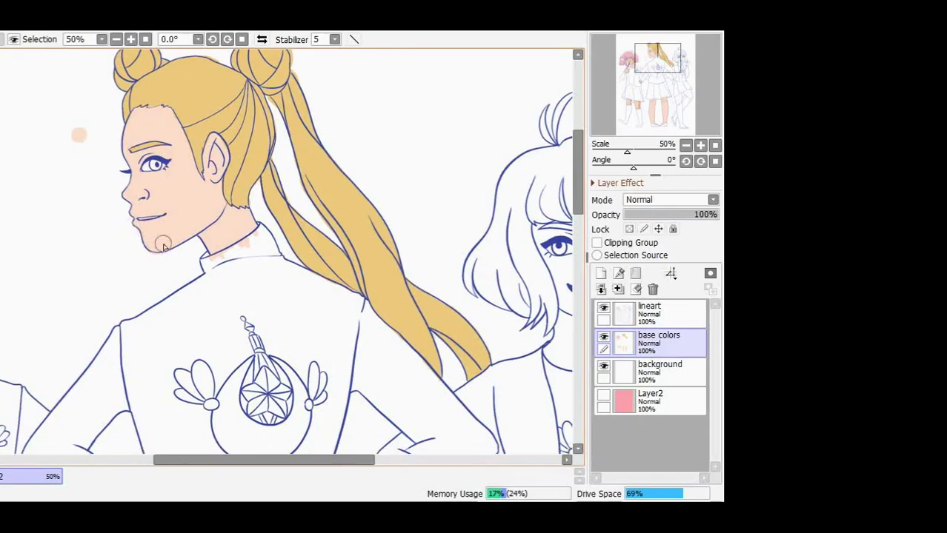
{"action": "left_click", "coordinate": [94, 152]}
{"action": "left_click_drag", "start_coordinate": [133, 203], "coordinate": [135, 191]}
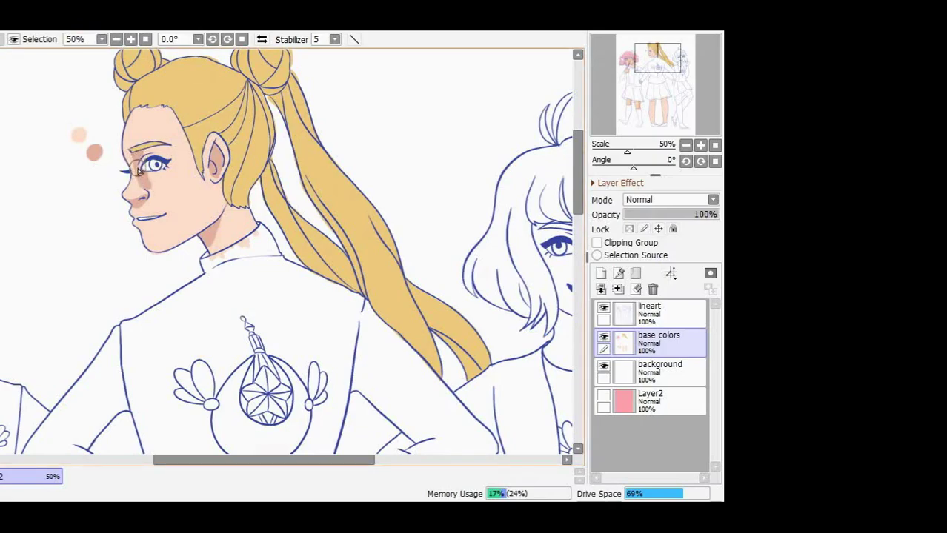
{"action": "left_click_drag", "start_coordinate": [187, 200], "coordinate": [187, 147]}
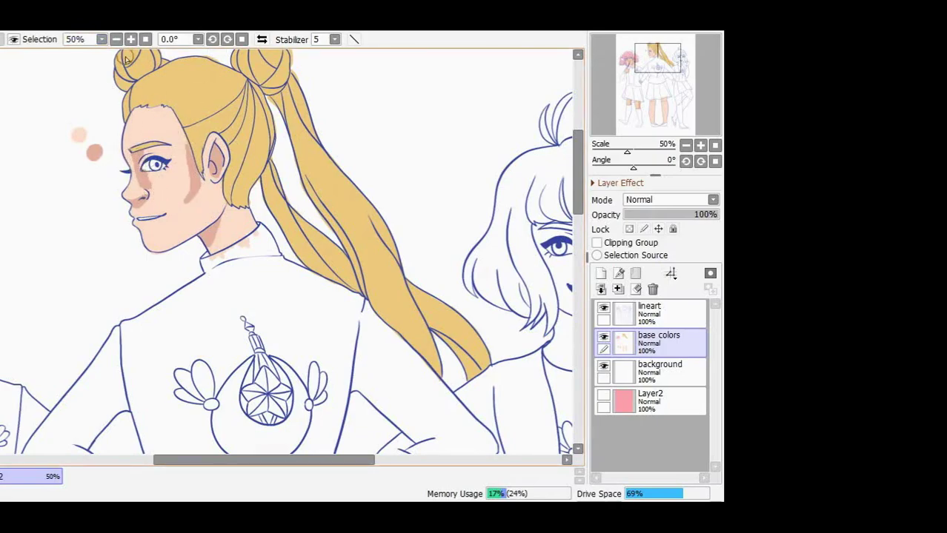
{"action": "mouse_move", "coordinate": [218, 200]}
{"action": "left_mouse_down"}
{"action": "mouse_move", "coordinate": [176, 245]}
{"action": "mouse_move", "coordinate": [219, 200]}
{"action": "mouse_move", "coordinate": [188, 236]}
{"action": "left_mouse_up"}
{"action": "mouse_move", "coordinate": [185, 159]}
{"action": "left_mouse_down"}
{"action": "mouse_move", "coordinate": [191, 194]}
{"action": "mouse_move", "coordinate": [140, 104]}
{"action": "mouse_move", "coordinate": [185, 148]}
{"action": "left_mouse_up"}
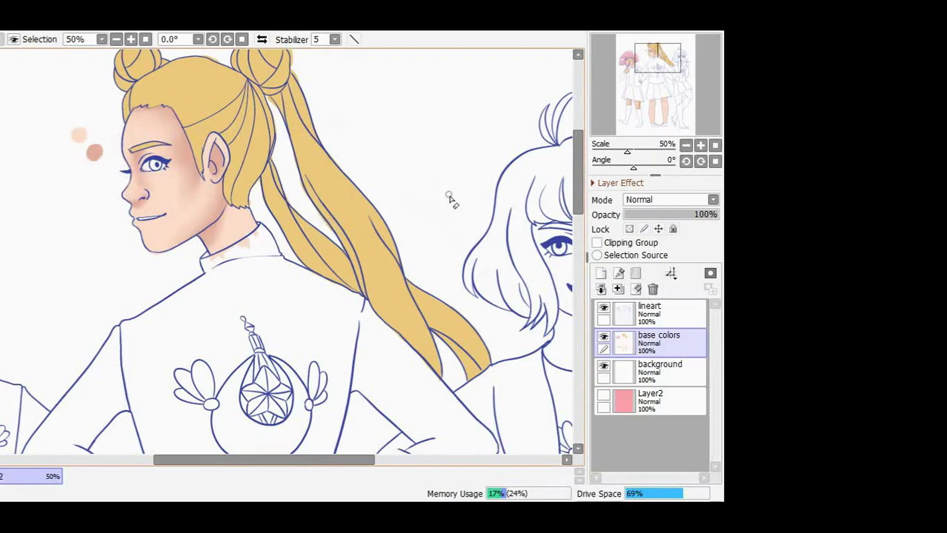
Paint a selection over the middle girl's face, neck, skin swatches and both legs.
{"action": "mouse_move", "coordinate": [66, 119]}
{"action": "left_mouse_down"}
{"action": "mouse_move", "coordinate": [115, 148]}
{"action": "mouse_move", "coordinate": [159, 160]}
{"action": "mouse_move", "coordinate": [191, 185]}
{"action": "mouse_move", "coordinate": [133, 230]}
{"action": "mouse_move", "coordinate": [206, 240]}
{"action": "mouse_move", "coordinate": [248, 225]}
{"action": "mouse_move", "coordinate": [205, 185]}
{"action": "mouse_move", "coordinate": [221, 160]}
{"action": "mouse_move", "coordinate": [215, 189]}
{"action": "mouse_move", "coordinate": [141, 133]}
{"action": "mouse_move", "coordinate": [121, 138]}
{"action": "mouse_move", "coordinate": [142, 108]}
{"action": "mouse_move", "coordinate": [129, 113]}
{"action": "mouse_move", "coordinate": [137, 122]}
{"action": "mouse_move", "coordinate": [172, 115]}
{"action": "mouse_move", "coordinate": [166, 164]}
{"action": "left_mouse_up"}
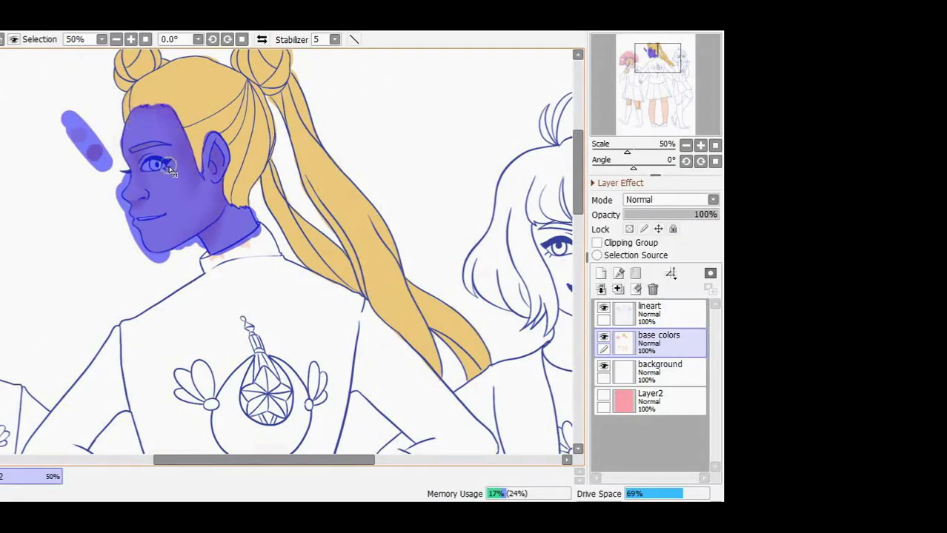
{"action": "left_click_drag", "start_coordinate": [577, 172], "coordinate": [577, 315]}
{"action": "key", "text": "Page_Down"}
{"action": "key", "text": "Page_Down"}
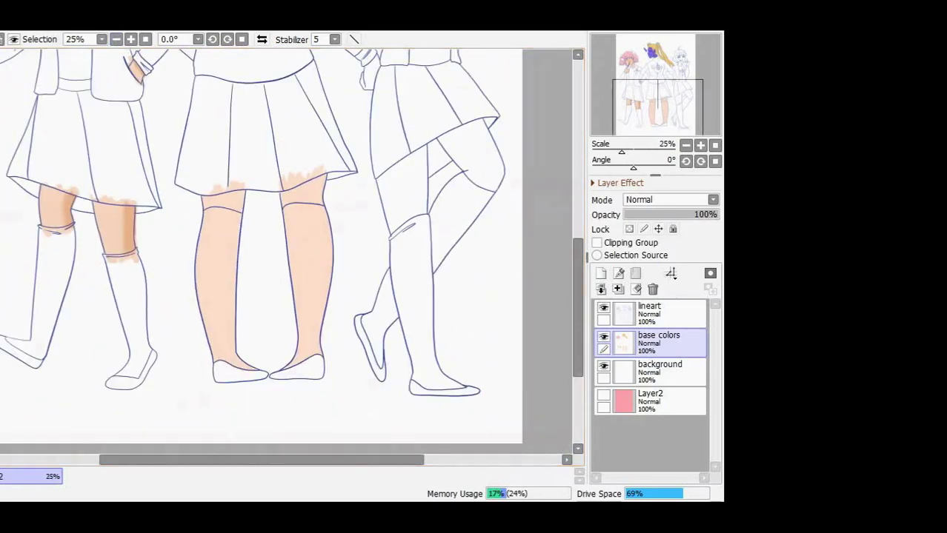
{"action": "mouse_move", "coordinate": [215, 363]}
{"action": "left_mouse_down"}
{"action": "mouse_move", "coordinate": [197, 297]}
{"action": "mouse_move", "coordinate": [211, 186]}
{"action": "mouse_move", "coordinate": [189, 289]}
{"action": "left_mouse_up"}
{"action": "mouse_move", "coordinate": [296, 252]}
{"action": "left_mouse_down"}
{"action": "mouse_move", "coordinate": [322, 178]}
{"action": "mouse_move", "coordinate": [313, 302]}
{"action": "mouse_move", "coordinate": [291, 265]}
{"action": "left_mouse_up"}
{"action": "scroll", "coordinate": [508, 226], "scroll_direction": "down", "scroll_amount": 1}
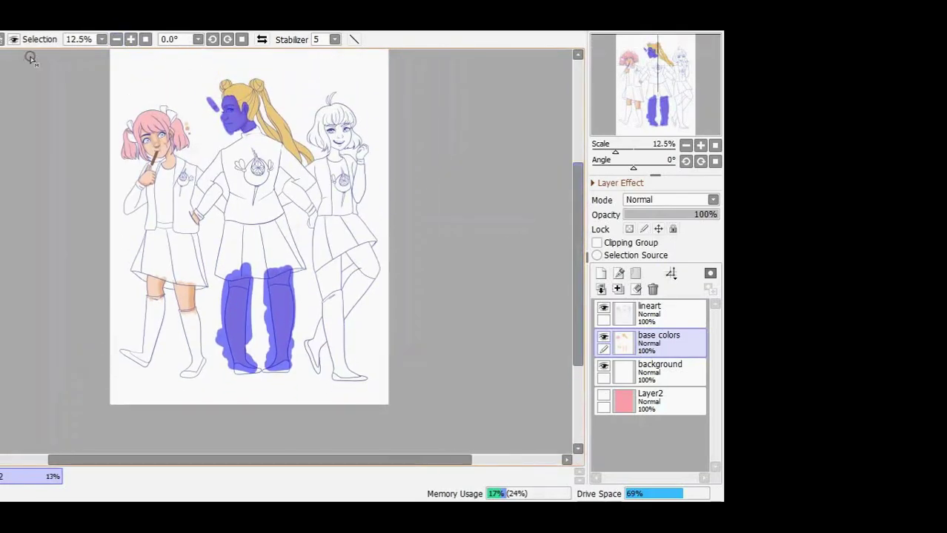
Adjust the hue and saturation of the selected skin to a warmer, more saturated tone and clear the selection.
{"action": "key", "text": "ctrl+u"}
{"action": "scroll", "coordinate": [416, 150], "scroll_direction": "up", "scroll_amount": 4}
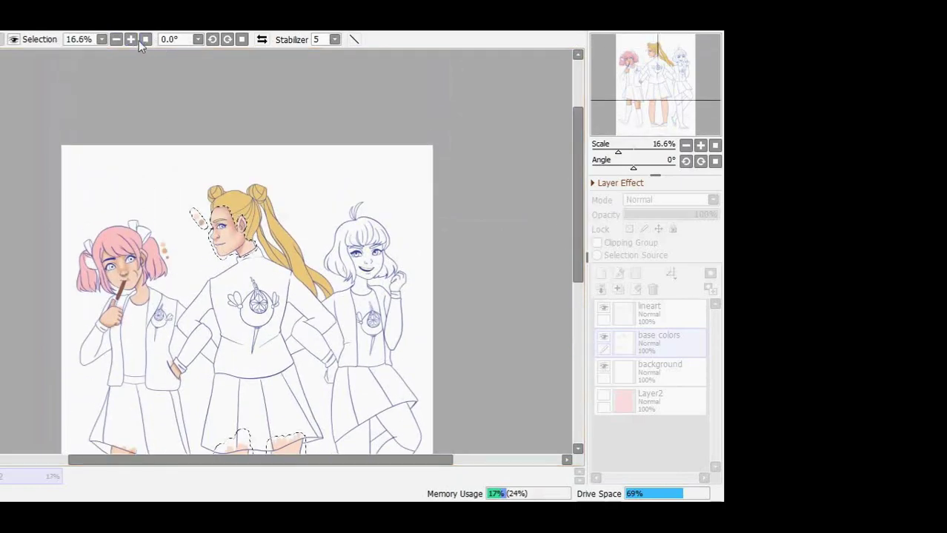
{"action": "key", "text": "Return"}
{"action": "key", "text": "ctrl+d"}
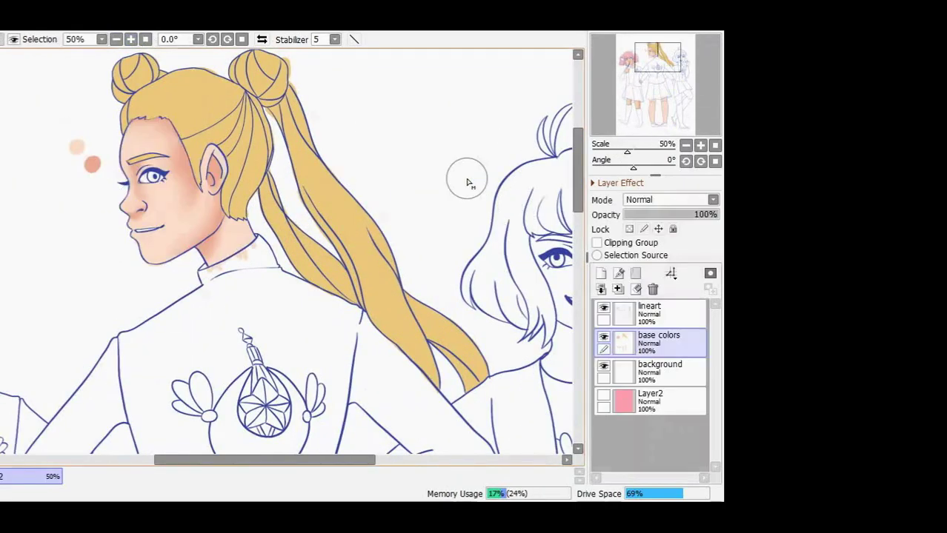
Paint a selection over the middle girl's hair, ponytails, sideburn and eyebrow, and shift it to a lighter, softer golden tone.
{"action": "mouse_move", "coordinate": [116, 79]}
{"action": "left_mouse_down"}
{"action": "mouse_move", "coordinate": [306, 102]}
{"action": "mouse_move", "coordinate": [308, 189]}
{"action": "mouse_move", "coordinate": [363, 296]}
{"action": "mouse_move", "coordinate": [339, 255]}
{"action": "mouse_move", "coordinate": [478, 380]}
{"action": "left_mouse_up"}
{"action": "mouse_move", "coordinate": [257, 101]}
{"action": "left_mouse_down"}
{"action": "mouse_move", "coordinate": [249, 138]}
{"action": "mouse_move", "coordinate": [268, 109]}
{"action": "mouse_move", "coordinate": [210, 117]}
{"action": "mouse_move", "coordinate": [228, 149]}
{"action": "left_mouse_up"}
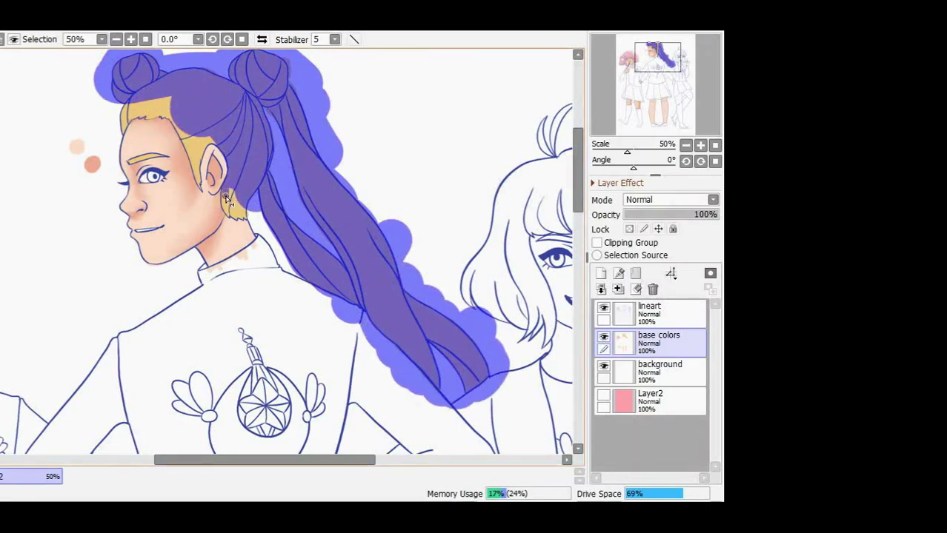
{"action": "left_click_drag", "start_coordinate": [236, 209], "coordinate": [250, 224]}
{"action": "mouse_move", "coordinate": [119, 104]}
{"action": "left_mouse_down"}
{"action": "mouse_move", "coordinate": [156, 98]}
{"action": "mouse_move", "coordinate": [146, 117]}
{"action": "mouse_move", "coordinate": [174, 124]}
{"action": "left_mouse_up"}
{"action": "mouse_move", "coordinate": [132, 166]}
{"action": "left_mouse_down"}
{"action": "mouse_move", "coordinate": [196, 152]}
{"action": "mouse_move", "coordinate": [210, 139]}
{"action": "mouse_move", "coordinate": [198, 189]}
{"action": "left_mouse_up"}
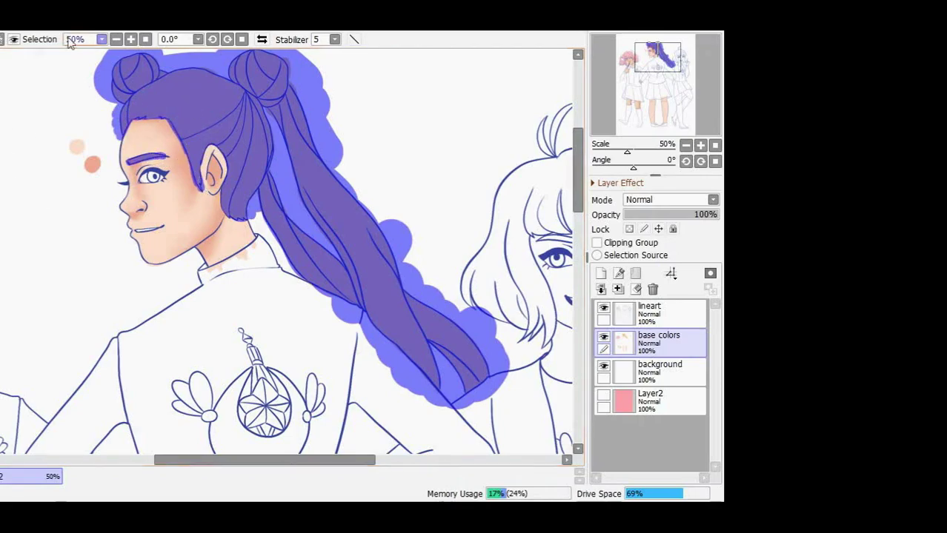
{"action": "scroll", "coordinate": [245, 223], "scroll_direction": "up", "scroll_amount": 2}
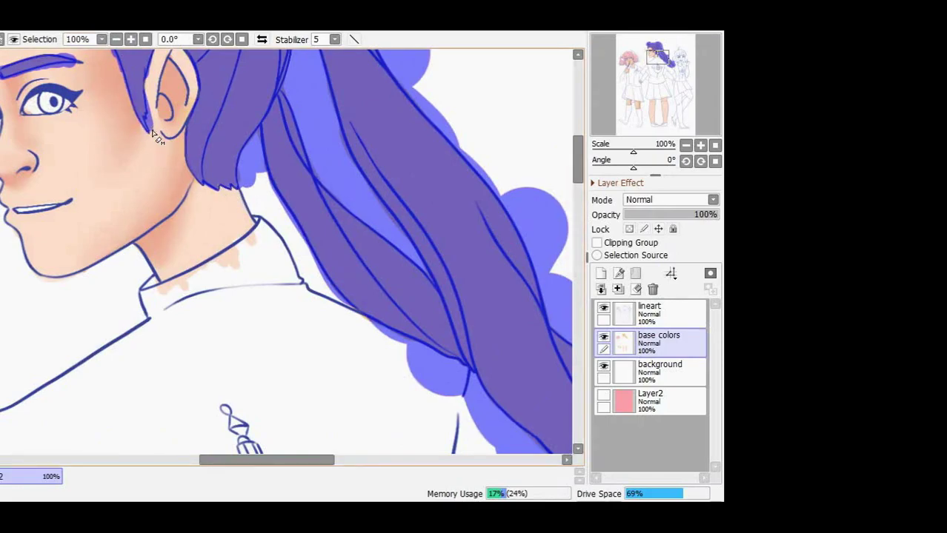
{"action": "scroll", "coordinate": [360, 108], "scroll_direction": "up", "scroll_amount": 3}
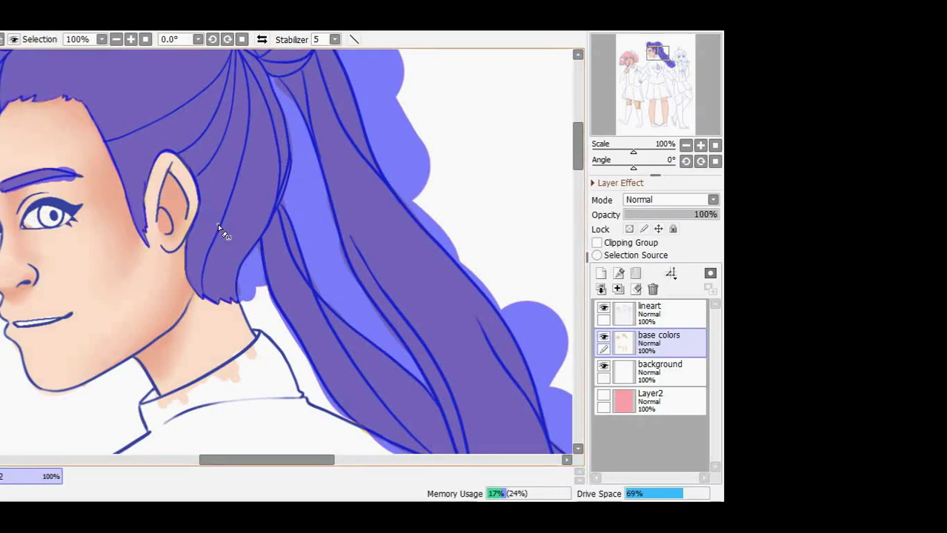
{"action": "left_click", "coordinate": [116, 39]}
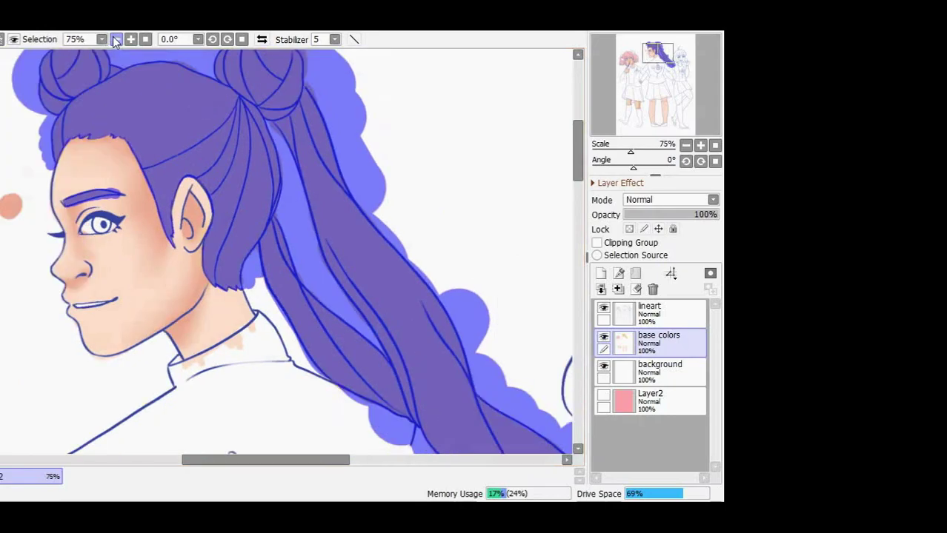
{"action": "left_click", "coordinate": [115, 39]}
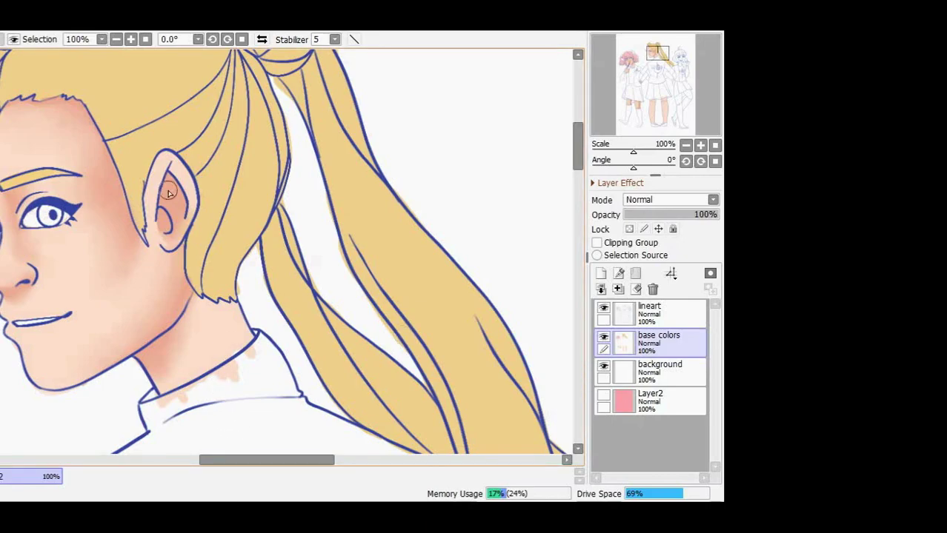
Shade softly below the middle girl's lower lip and color her iris blue.
{"action": "scroll", "coordinate": [235, 426], "scroll_direction": "left", "scroll_amount": 2}
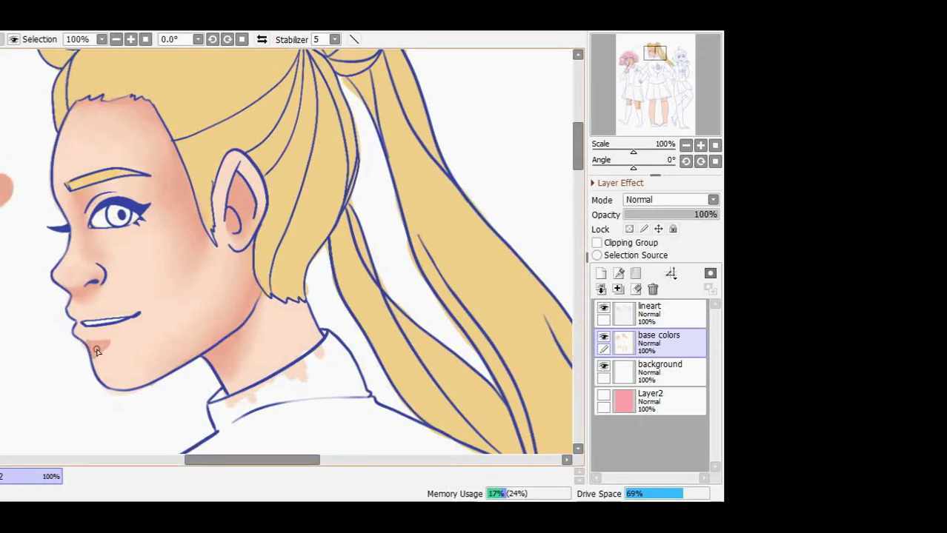
{"action": "left_click_drag", "start_coordinate": [104, 340], "coordinate": [96, 359]}
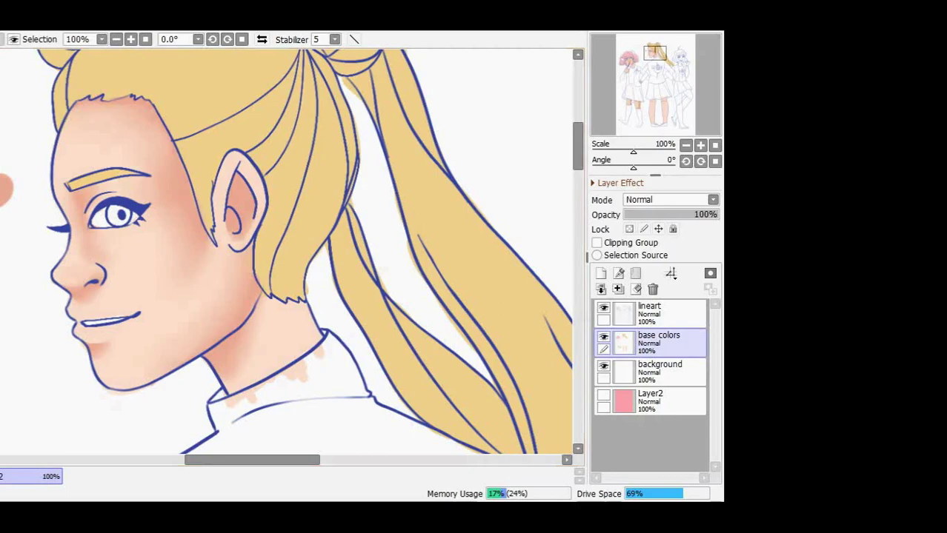
{"action": "left_click_drag", "start_coordinate": [114, 213], "coordinate": [127, 221]}
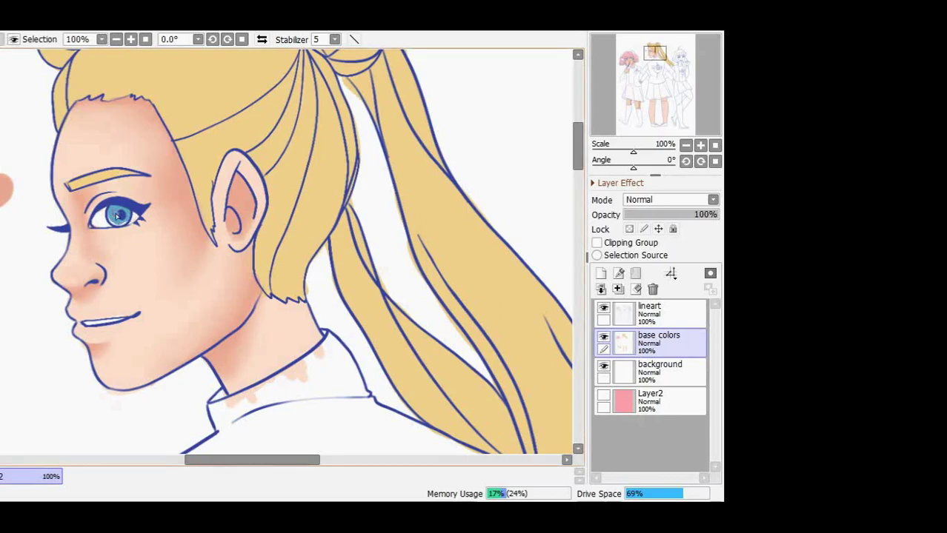
Block in the middle girl's skirt with dark navy blue from the center out to its left edge and waistline.
{"action": "key", "text": "Page_Down"}
{"action": "left_click_drag", "start_coordinate": [455, 437], "coordinate": [448, 245]}
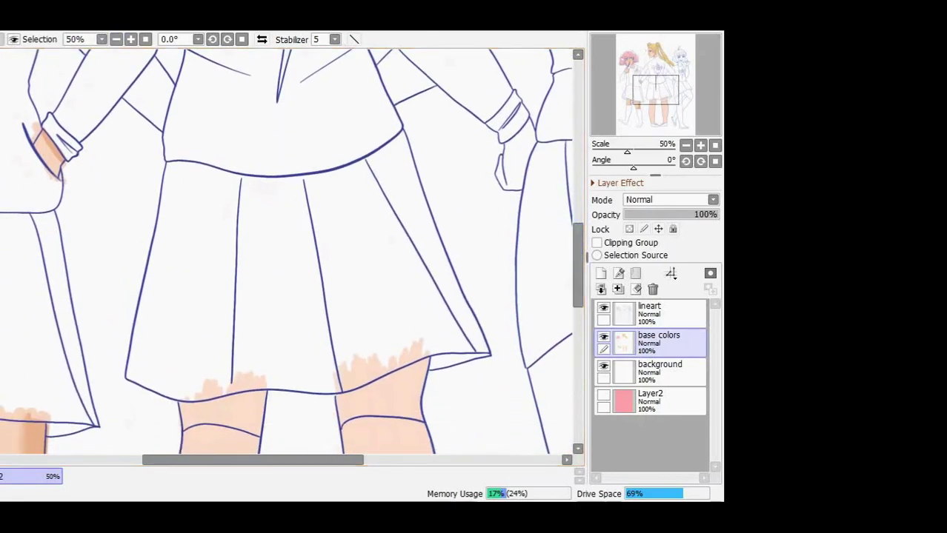
{"action": "left_click_drag", "start_coordinate": [234, 250], "coordinate": [326, 277]}
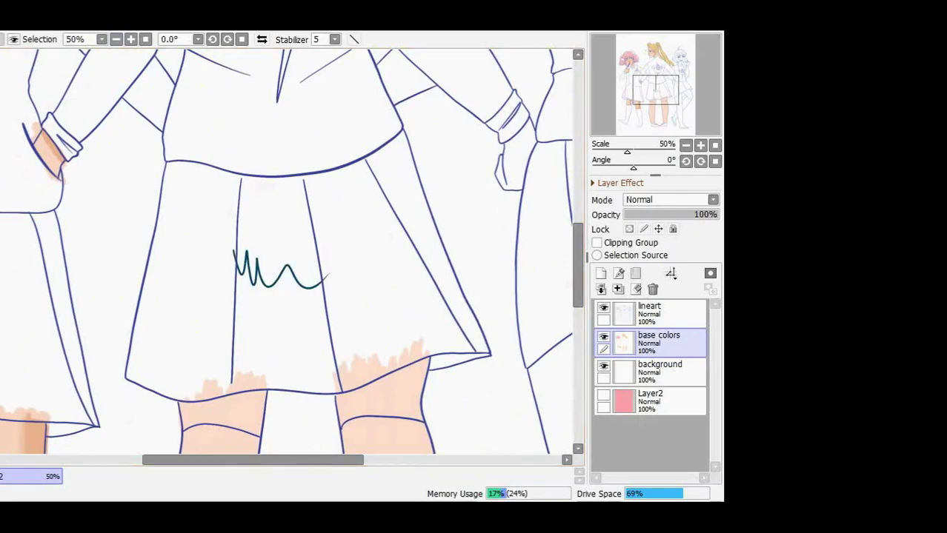
{"action": "mouse_move", "coordinate": [215, 241]}
{"action": "left_mouse_down"}
{"action": "mouse_move", "coordinate": [224, 273]}
{"action": "mouse_move", "coordinate": [247, 283]}
{"action": "mouse_move", "coordinate": [343, 251]}
{"action": "mouse_move", "coordinate": [308, 226]}
{"action": "mouse_move", "coordinate": [239, 232]}
{"action": "left_mouse_up"}
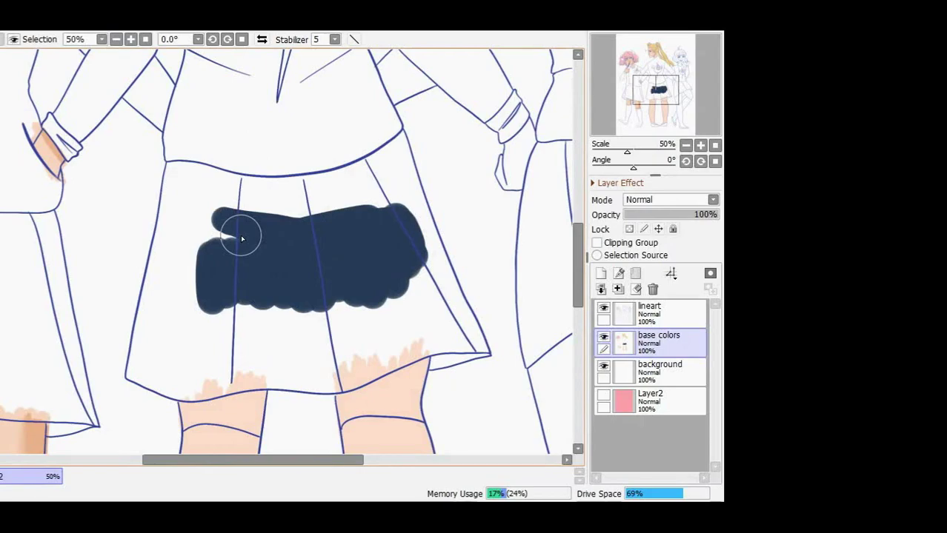
{"action": "mouse_move", "coordinate": [241, 239]}
{"action": "left_mouse_down"}
{"action": "mouse_move", "coordinate": [220, 197]}
{"action": "mouse_move", "coordinate": [247, 286]}
{"action": "left_mouse_up"}
{"action": "left_click_drag", "start_coordinate": [209, 320], "coordinate": [326, 296]}
{"action": "mouse_move", "coordinate": [174, 267]}
{"action": "left_mouse_down"}
{"action": "mouse_move", "coordinate": [176, 316]}
{"action": "mouse_move", "coordinate": [184, 324]}
{"action": "mouse_move", "coordinate": [169, 345]}
{"action": "mouse_move", "coordinate": [179, 350]}
{"action": "mouse_move", "coordinate": [146, 332]}
{"action": "mouse_move", "coordinate": [159, 214]}
{"action": "mouse_move", "coordinate": [193, 264]}
{"action": "mouse_move", "coordinate": [224, 240]}
{"action": "mouse_move", "coordinate": [171, 223]}
{"action": "mouse_move", "coordinate": [167, 294]}
{"action": "mouse_move", "coordinate": [166, 191]}
{"action": "mouse_move", "coordinate": [135, 367]}
{"action": "left_mouse_up"}
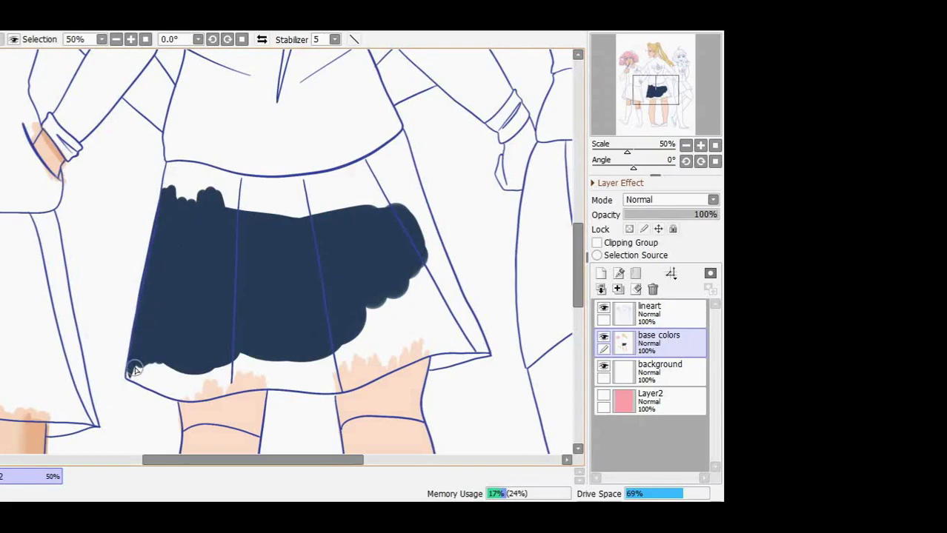
{"action": "left_click_drag", "start_coordinate": [172, 189], "coordinate": [207, 185]}
{"action": "mouse_move", "coordinate": [167, 353]}
{"action": "left_mouse_down"}
{"action": "mouse_move", "coordinate": [160, 377]}
{"action": "mouse_move", "coordinate": [213, 369]}
{"action": "left_mouse_up"}
{"action": "mouse_move", "coordinate": [244, 200]}
{"action": "left_mouse_down"}
{"action": "mouse_move", "coordinate": [180, 169]}
{"action": "mouse_move", "coordinate": [305, 200]}
{"action": "left_mouse_up"}
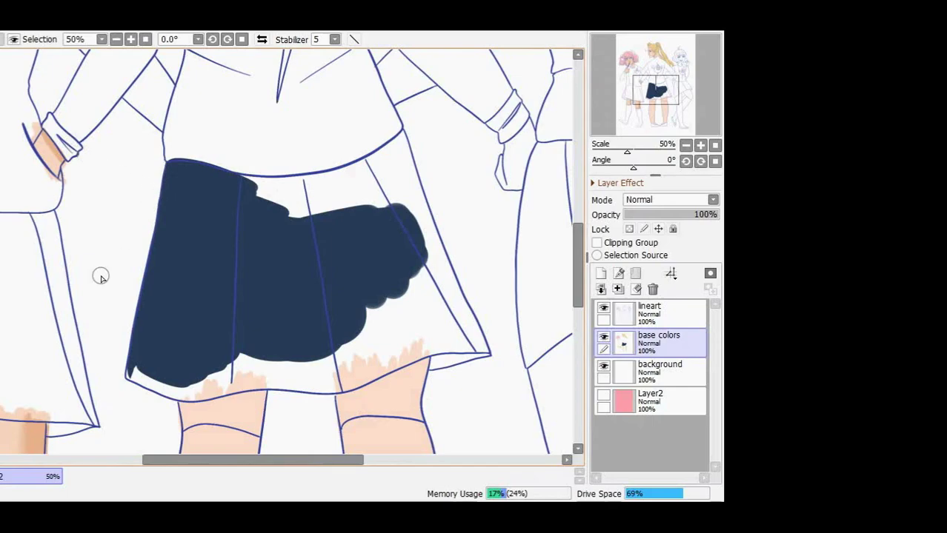
Extend the navy over the skirt's right side, waistline, hem and folded underside, cleaning the edges along the lineart.
{"action": "left_click_drag", "start_coordinate": [399, 194], "coordinate": [444, 274]}
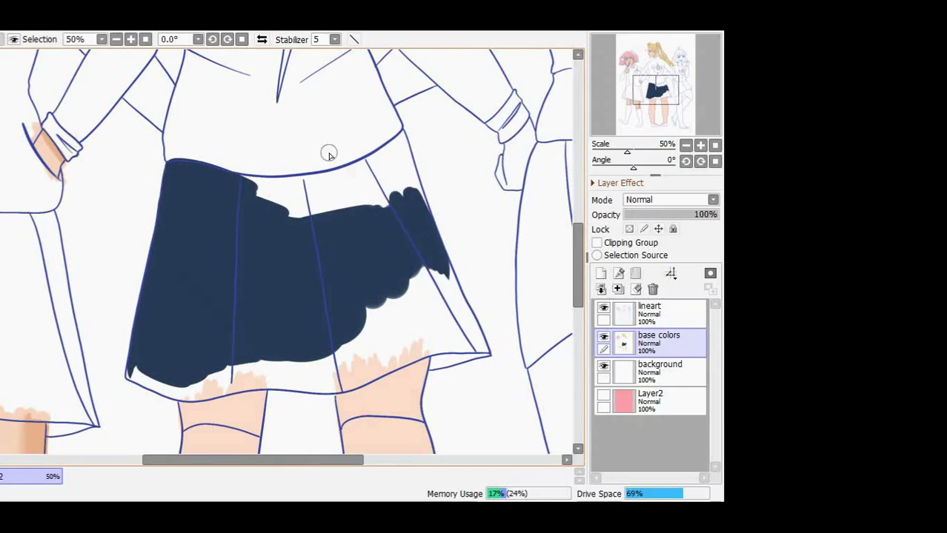
{"action": "mouse_move", "coordinate": [237, 364]}
{"action": "left_mouse_down"}
{"action": "mouse_move", "coordinate": [339, 352]}
{"action": "mouse_move", "coordinate": [400, 332]}
{"action": "left_mouse_up"}
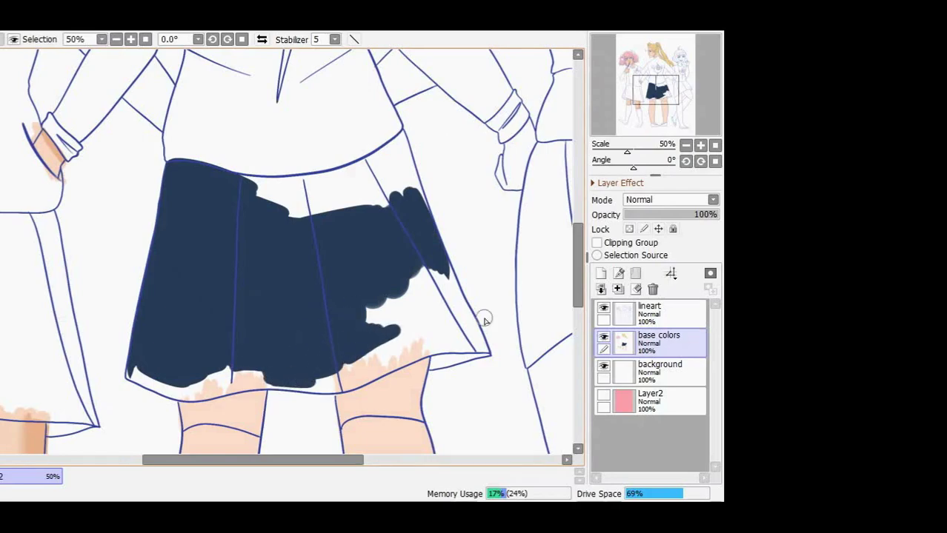
{"action": "mouse_move", "coordinate": [319, 214]}
{"action": "left_mouse_down"}
{"action": "mouse_move", "coordinate": [239, 181]}
{"action": "mouse_move", "coordinate": [332, 205]}
{"action": "mouse_move", "coordinate": [362, 176]}
{"action": "mouse_move", "coordinate": [387, 186]}
{"action": "mouse_move", "coordinate": [396, 207]}
{"action": "mouse_move", "coordinate": [408, 152]}
{"action": "mouse_move", "coordinate": [400, 133]}
{"action": "left_mouse_up"}
{"action": "mouse_move", "coordinate": [164, 391]}
{"action": "left_mouse_down"}
{"action": "mouse_move", "coordinate": [127, 375]}
{"action": "mouse_move", "coordinate": [168, 390]}
{"action": "mouse_move", "coordinate": [132, 374]}
{"action": "mouse_move", "coordinate": [135, 362]}
{"action": "mouse_move", "coordinate": [189, 391]}
{"action": "mouse_move", "coordinate": [297, 371]}
{"action": "mouse_move", "coordinate": [417, 292]}
{"action": "mouse_move", "coordinate": [397, 325]}
{"action": "mouse_move", "coordinate": [411, 259]}
{"action": "mouse_move", "coordinate": [460, 319]}
{"action": "mouse_move", "coordinate": [471, 317]}
{"action": "mouse_move", "coordinate": [462, 338]}
{"action": "left_mouse_up"}
{"action": "left_click_drag", "start_coordinate": [167, 392], "coordinate": [374, 353]}
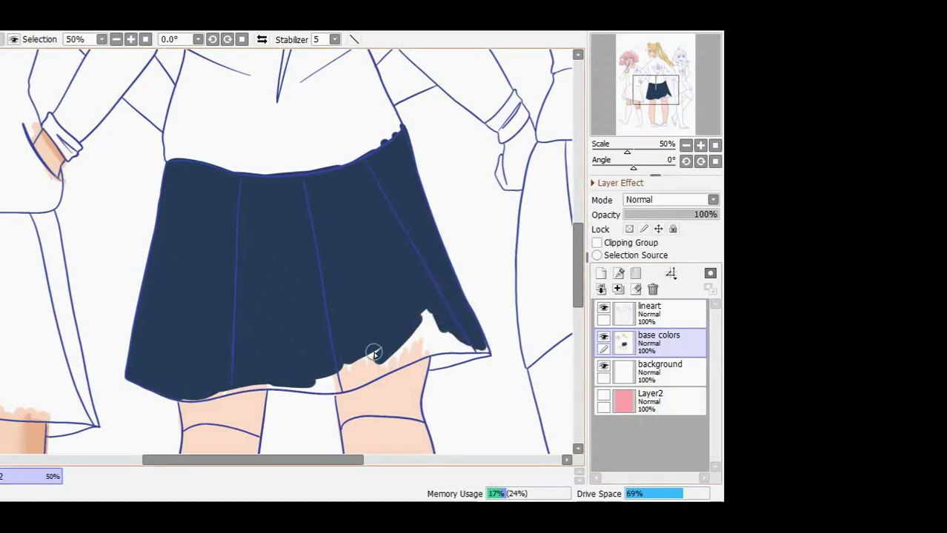
{"action": "mouse_move", "coordinate": [325, 366]}
{"action": "left_mouse_down"}
{"action": "mouse_move", "coordinate": [370, 359]}
{"action": "mouse_move", "coordinate": [424, 323]}
{"action": "mouse_move", "coordinate": [442, 377]}
{"action": "left_mouse_up"}
{"action": "left_click_drag", "start_coordinate": [279, 366], "coordinate": [351, 386]}
{"action": "mouse_move", "coordinate": [183, 393]}
{"action": "left_mouse_down"}
{"action": "mouse_move", "coordinate": [293, 385]}
{"action": "mouse_move", "coordinate": [208, 393]}
{"action": "left_mouse_up"}
{"action": "mouse_move", "coordinate": [365, 377]}
{"action": "left_mouse_down"}
{"action": "mouse_move", "coordinate": [431, 353]}
{"action": "mouse_move", "coordinate": [489, 357]}
{"action": "mouse_move", "coordinate": [429, 376]}
{"action": "left_mouse_up"}
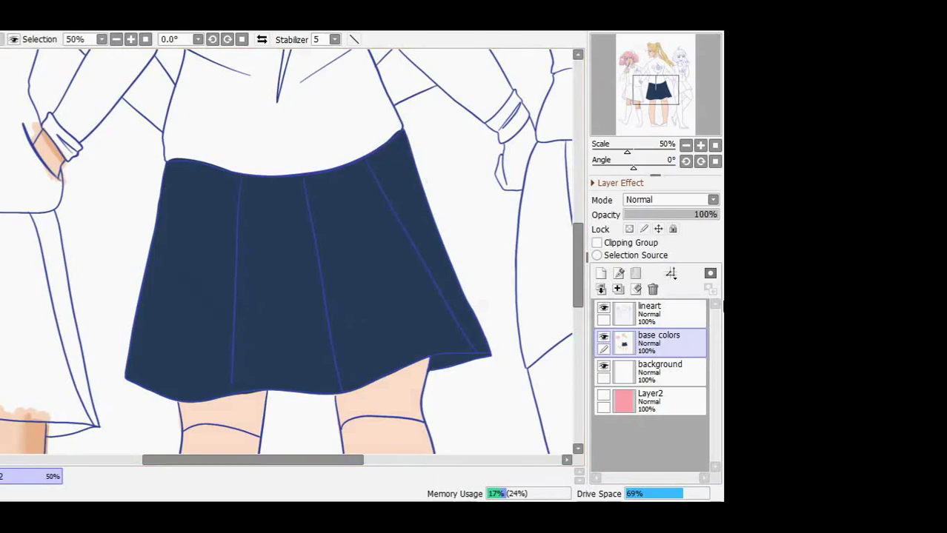
Fill the star emblem on the middle girl's back and the matching stars on the other girls' clothes with golden yellow.
{"action": "scroll", "coordinate": [235, 167], "scroll_direction": "up", "scroll_amount": 3}
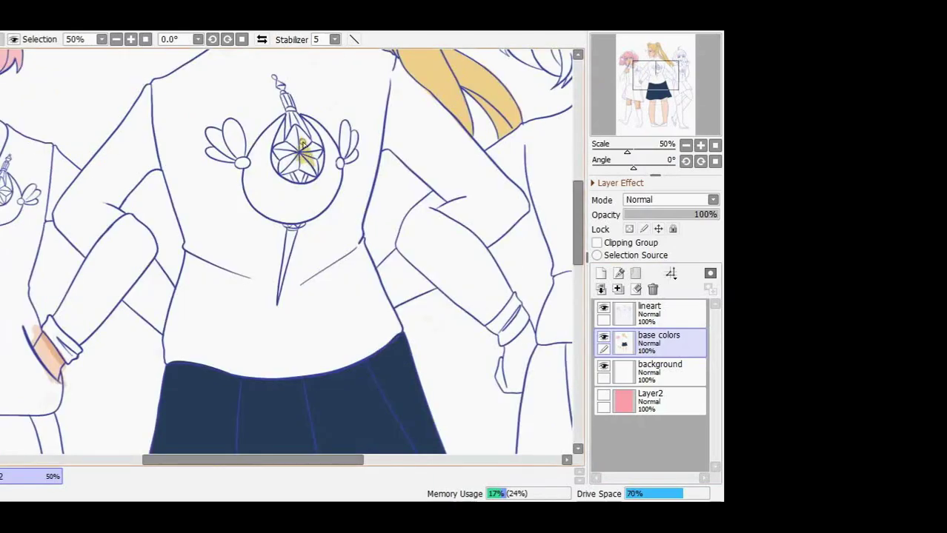
{"action": "mouse_move", "coordinate": [295, 154]}
{"action": "left_mouse_down"}
{"action": "mouse_move", "coordinate": [317, 172]}
{"action": "mouse_move", "coordinate": [288, 146]}
{"action": "mouse_move", "coordinate": [296, 130]}
{"action": "mouse_move", "coordinate": [309, 142]}
{"action": "mouse_move", "coordinate": [282, 164]}
{"action": "left_mouse_up"}
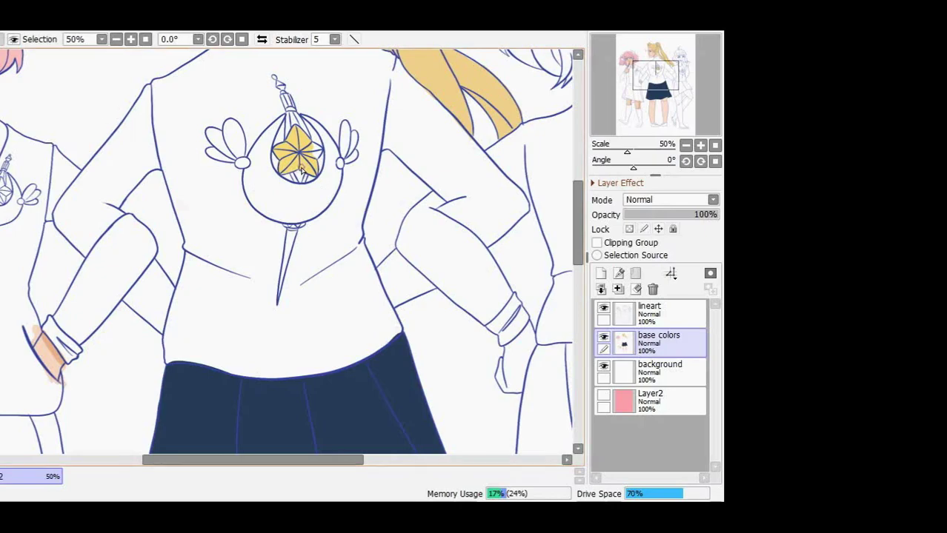
{"action": "left_click_drag", "start_coordinate": [317, 158], "coordinate": [311, 146]}
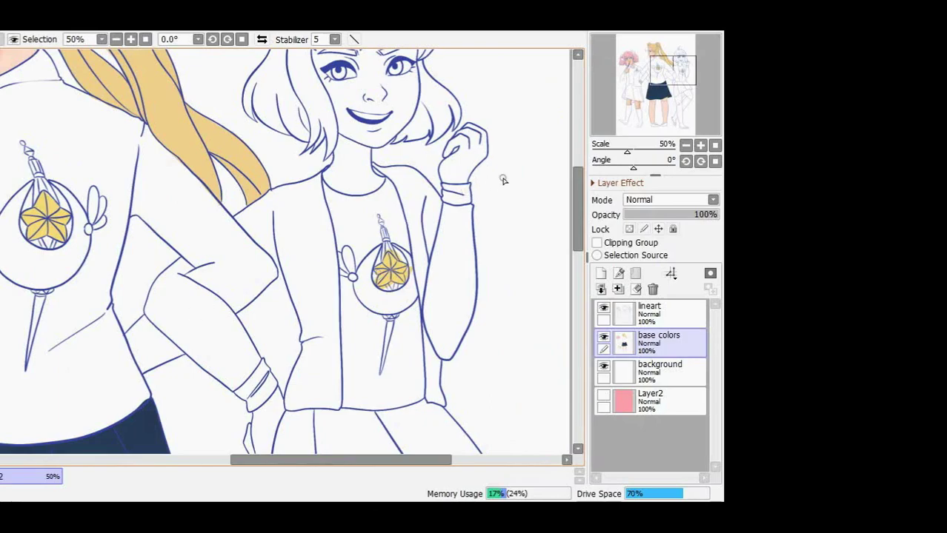
Fill the short-haired girl's face, neck and raised hand with a warm light peach skin color, keeping her eyes white.
{"action": "left_click_drag", "start_coordinate": [579, 202], "coordinate": [582, 169]}
{"action": "left_click_drag", "start_coordinate": [275, 458], "coordinate": [254, 442]}
{"action": "scroll", "coordinate": [254, 442], "scroll_direction": "right", "scroll_amount": 3}
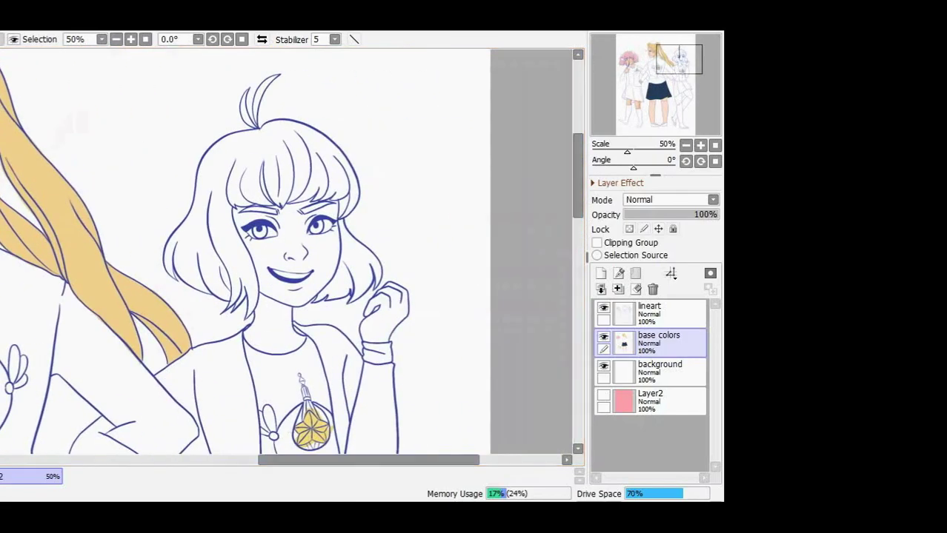
{"action": "mouse_move", "coordinate": [280, 224]}
{"action": "left_mouse_down"}
{"action": "mouse_move", "coordinate": [293, 263]}
{"action": "mouse_move", "coordinate": [334, 222]}
{"action": "mouse_move", "coordinate": [267, 252]}
{"action": "mouse_move", "coordinate": [252, 222]}
{"action": "mouse_move", "coordinate": [287, 202]}
{"action": "mouse_move", "coordinate": [326, 204]}
{"action": "left_mouse_up"}
{"action": "mouse_move", "coordinate": [259, 263]}
{"action": "left_mouse_down"}
{"action": "mouse_move", "coordinate": [297, 303]}
{"action": "mouse_move", "coordinate": [322, 280]}
{"action": "mouse_move", "coordinate": [304, 282]}
{"action": "mouse_move", "coordinate": [282, 259]}
{"action": "mouse_move", "coordinate": [263, 313]}
{"action": "mouse_move", "coordinate": [286, 353]}
{"action": "mouse_move", "coordinate": [300, 340]}
{"action": "mouse_move", "coordinate": [250, 332]}
{"action": "left_mouse_up"}
{"action": "mouse_move", "coordinate": [373, 317]}
{"action": "left_mouse_down"}
{"action": "mouse_move", "coordinate": [375, 342]}
{"action": "mouse_move", "coordinate": [375, 308]}
{"action": "mouse_move", "coordinate": [391, 296]}
{"action": "mouse_move", "coordinate": [402, 314]}
{"action": "mouse_move", "coordinate": [387, 337]}
{"action": "left_mouse_up"}
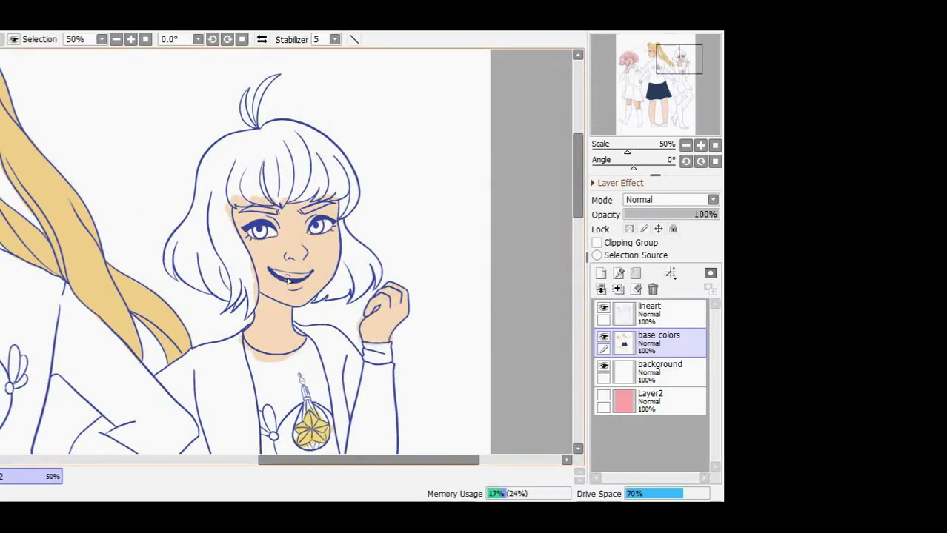
Fill the short-haired girl's lowered hand and both thighs below the skirt with the same peach skin color.
{"action": "scroll", "coordinate": [452, 252], "scroll_direction": "down", "scroll_amount": 2}
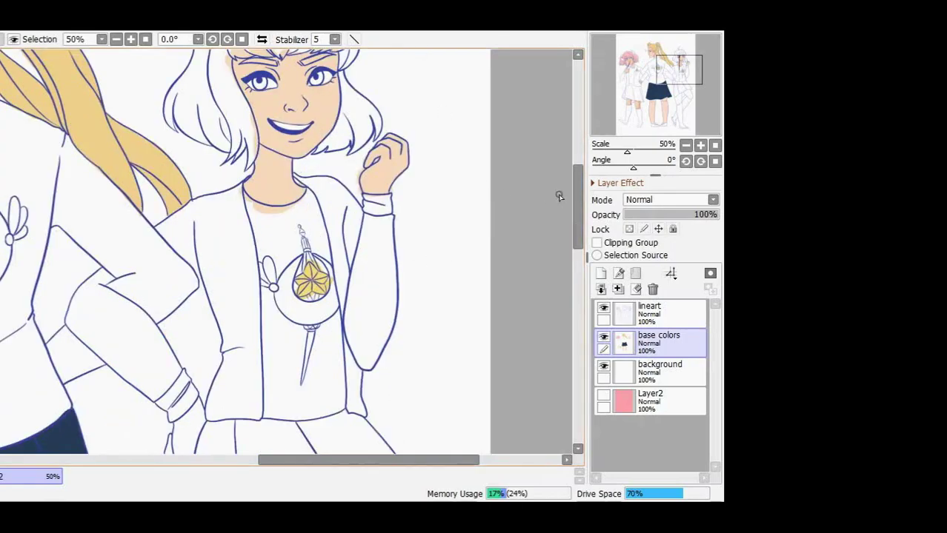
{"action": "scroll", "coordinate": [547, 201], "scroll_direction": "down", "scroll_amount": 2}
{"action": "mouse_move", "coordinate": [170, 194]}
{"action": "left_mouse_down"}
{"action": "mouse_move", "coordinate": [190, 213]}
{"action": "mouse_move", "coordinate": [177, 172]}
{"action": "mouse_move", "coordinate": [185, 188]}
{"action": "mouse_move", "coordinate": [202, 162]}
{"action": "left_mouse_up"}
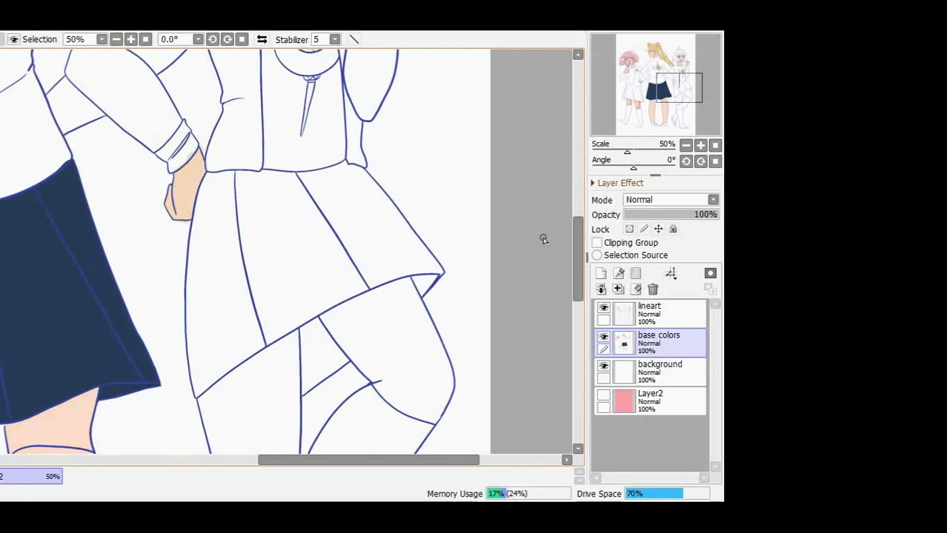
{"action": "scroll", "coordinate": [525, 229], "scroll_direction": "down", "scroll_amount": 3}
{"action": "left_click_drag", "start_coordinate": [261, 192], "coordinate": [253, 180]}
{"action": "mouse_move", "coordinate": [245, 229]}
{"action": "left_mouse_down"}
{"action": "mouse_move", "coordinate": [264, 106]}
{"action": "mouse_move", "coordinate": [290, 127]}
{"action": "mouse_move", "coordinate": [292, 186]}
{"action": "mouse_move", "coordinate": [226, 131]}
{"action": "mouse_move", "coordinate": [243, 255]}
{"action": "left_mouse_up"}
{"action": "mouse_move", "coordinate": [368, 100]}
{"action": "left_mouse_down"}
{"action": "mouse_move", "coordinate": [346, 101]}
{"action": "mouse_move", "coordinate": [389, 160]}
{"action": "mouse_move", "coordinate": [365, 72]}
{"action": "mouse_move", "coordinate": [433, 108]}
{"action": "mouse_move", "coordinate": [414, 118]}
{"action": "mouse_move", "coordinate": [399, 175]}
{"action": "mouse_move", "coordinate": [431, 160]}
{"action": "mouse_move", "coordinate": [425, 103]}
{"action": "mouse_move", "coordinate": [444, 160]}
{"action": "left_mouse_up"}
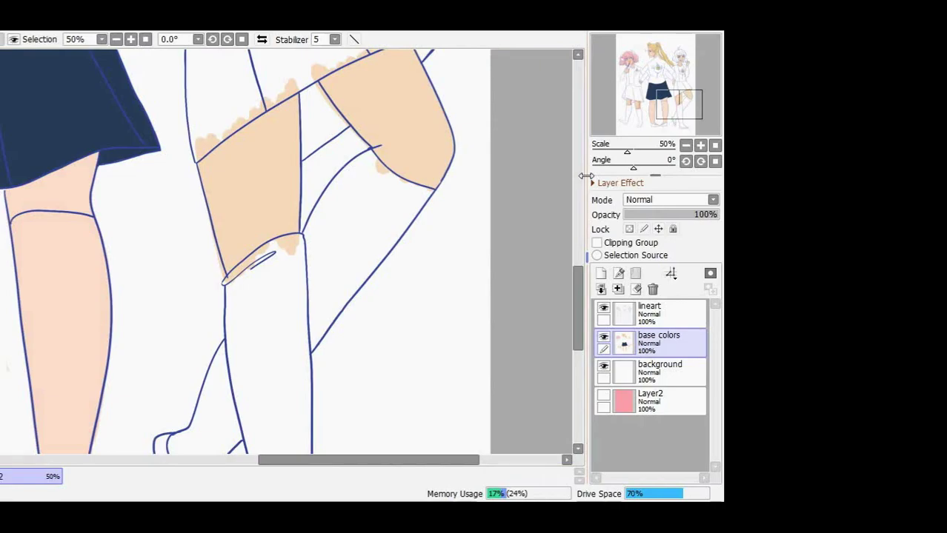
Color both hair bows of the pink-haired girl red, filling every loop up to the lineart.
{"action": "left_click_drag", "start_coordinate": [578, 309], "coordinate": [577, 191]}
{"action": "left_click_drag", "start_coordinate": [297, 460], "coordinate": [84, 460]}
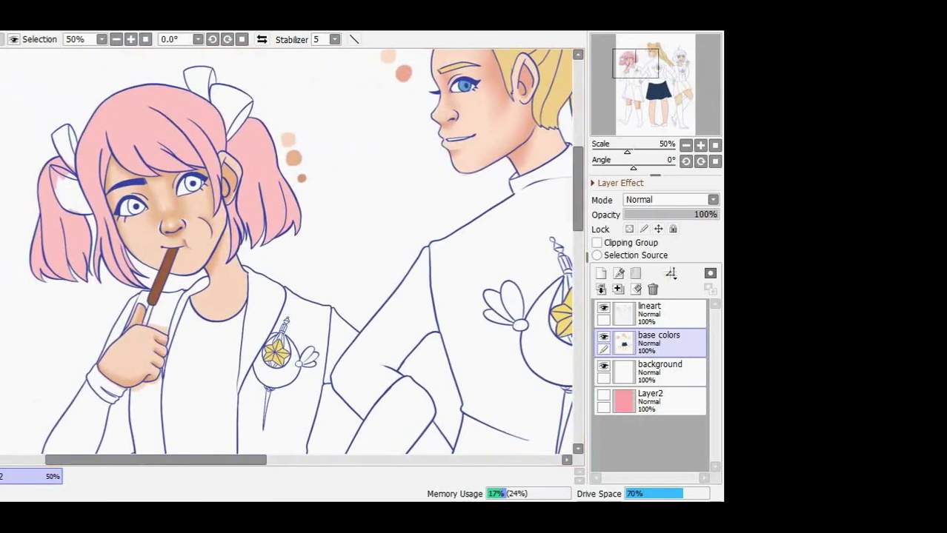
{"action": "mouse_move", "coordinate": [59, 179]}
{"action": "left_mouse_down"}
{"action": "mouse_move", "coordinate": [84, 200]}
{"action": "mouse_move", "coordinate": [71, 178]}
{"action": "left_mouse_up"}
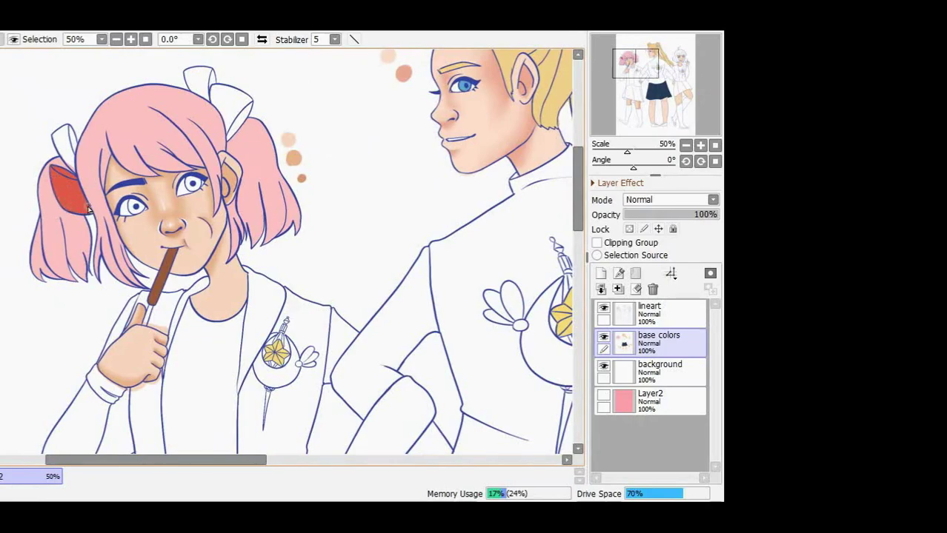
{"action": "mouse_move", "coordinate": [60, 140]}
{"action": "left_mouse_down"}
{"action": "mouse_move", "coordinate": [66, 157]}
{"action": "mouse_move", "coordinate": [74, 145]}
{"action": "mouse_move", "coordinate": [65, 152]}
{"action": "mouse_move", "coordinate": [56, 138]}
{"action": "left_mouse_up"}
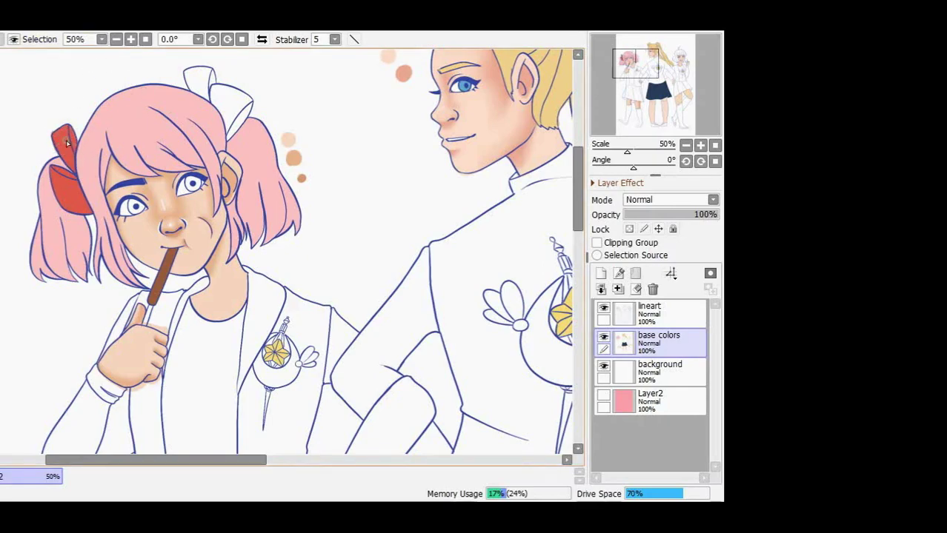
{"action": "mouse_move", "coordinate": [217, 94]}
{"action": "left_mouse_down"}
{"action": "mouse_move", "coordinate": [234, 106]}
{"action": "mouse_move", "coordinate": [189, 72]}
{"action": "left_mouse_up"}
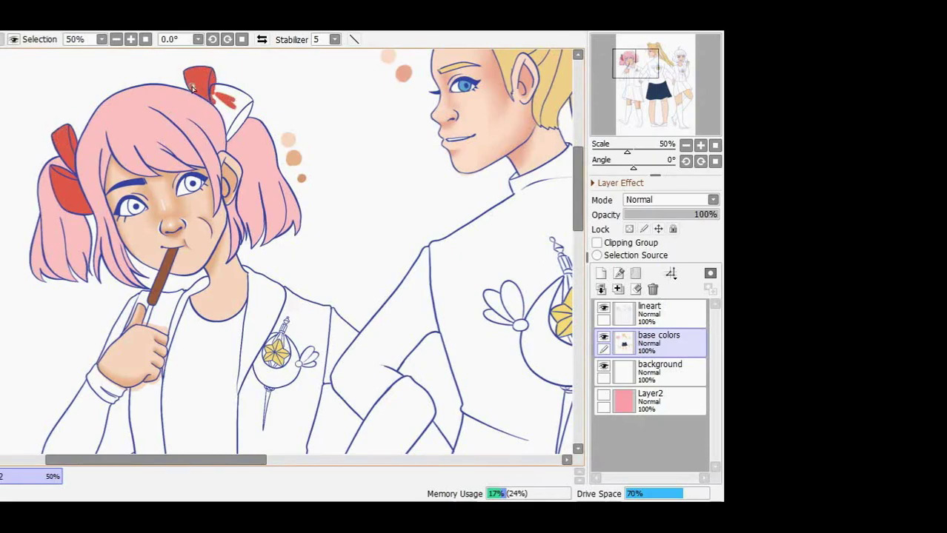
{"action": "mouse_move", "coordinate": [240, 99]}
{"action": "left_mouse_down"}
{"action": "mouse_move", "coordinate": [251, 107]}
{"action": "mouse_move", "coordinate": [220, 112]}
{"action": "mouse_move", "coordinate": [242, 116]}
{"action": "left_mouse_up"}
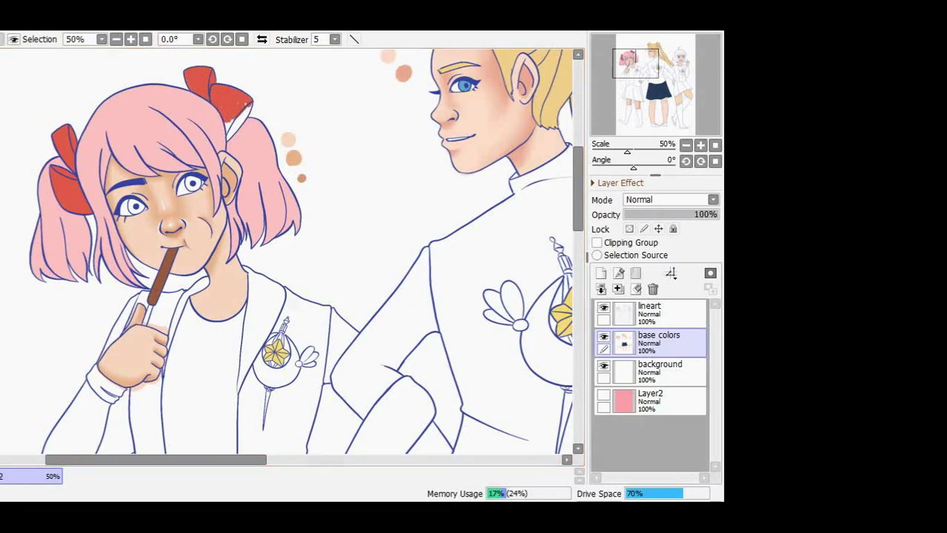
{"action": "left_click_drag", "start_coordinate": [235, 112], "coordinate": [248, 105]}
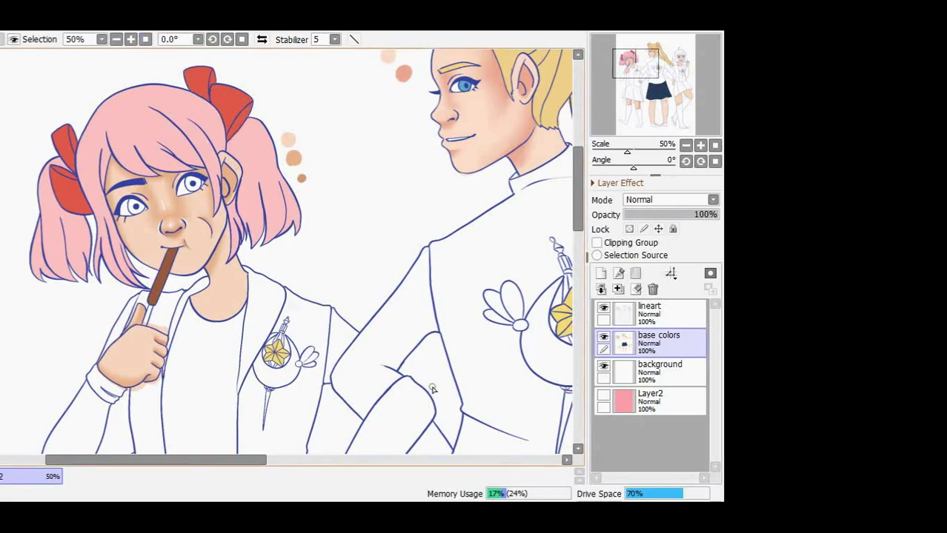
Paint the waistband and front panels of the pink-haired girl's skirt red.
{"action": "mouse_move", "coordinate": [433, 389]}
{"action": "left_mouse_down"}
{"action": "mouse_move", "coordinate": [436, 309]}
{"action": "mouse_move", "coordinate": [379, 52]}
{"action": "left_mouse_up"}
{"action": "mouse_move", "coordinate": [110, 294]}
{"action": "left_mouse_down"}
{"action": "mouse_move", "coordinate": [184, 228]}
{"action": "mouse_move", "coordinate": [222, 271]}
{"action": "left_mouse_up"}
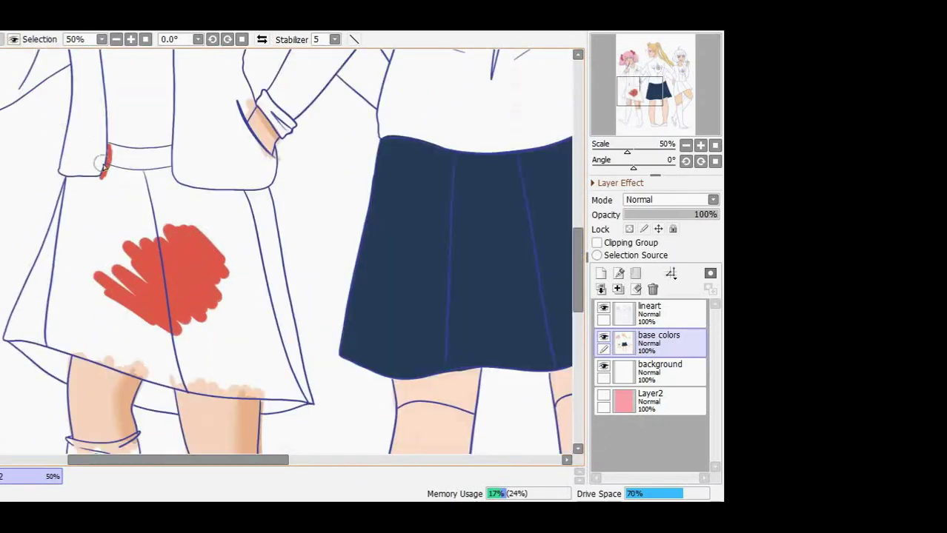
{"action": "mouse_move", "coordinate": [110, 215]}
{"action": "left_mouse_down"}
{"action": "mouse_move", "coordinate": [121, 305]}
{"action": "mouse_move", "coordinate": [127, 214]}
{"action": "left_mouse_up"}
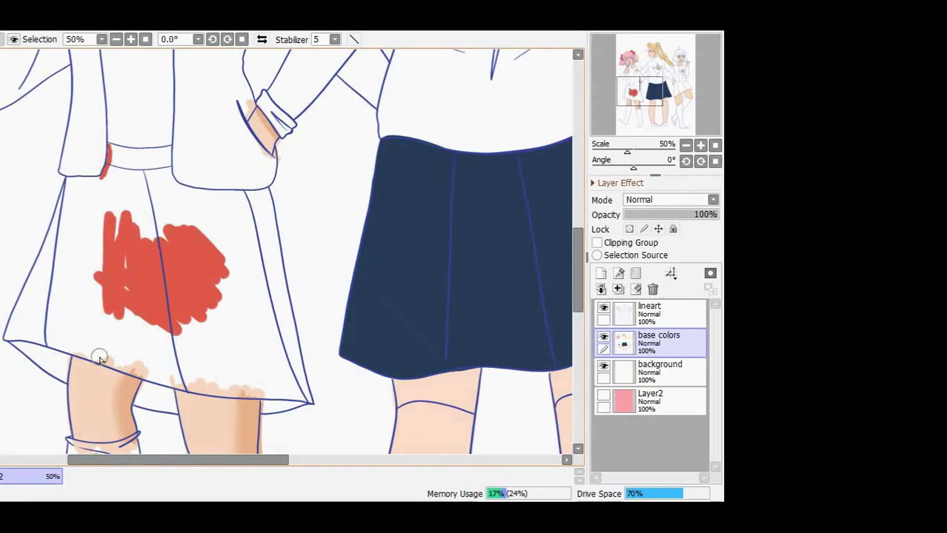
{"action": "mouse_move", "coordinate": [121, 205]}
{"action": "left_mouse_down"}
{"action": "mouse_move", "coordinate": [151, 249]}
{"action": "mouse_move", "coordinate": [210, 202]}
{"action": "mouse_move", "coordinate": [168, 154]}
{"action": "mouse_move", "coordinate": [134, 164]}
{"action": "mouse_move", "coordinate": [166, 199]}
{"action": "left_mouse_up"}
{"action": "mouse_move", "coordinate": [41, 329]}
{"action": "left_mouse_down"}
{"action": "mouse_move", "coordinate": [160, 367]}
{"action": "mouse_move", "coordinate": [194, 388]}
{"action": "left_mouse_up"}
{"action": "key", "text": "ctrl+z"}
{"action": "left_click_drag", "start_coordinate": [78, 324], "coordinate": [175, 366]}
{"action": "mouse_move", "coordinate": [100, 263]}
{"action": "left_mouse_down"}
{"action": "mouse_move", "coordinate": [65, 319]}
{"action": "mouse_move", "coordinate": [148, 374]}
{"action": "mouse_move", "coordinate": [182, 239]}
{"action": "mouse_move", "coordinate": [237, 237]}
{"action": "mouse_move", "coordinate": [178, 205]}
{"action": "mouse_move", "coordinate": [101, 208]}
{"action": "mouse_move", "coordinate": [104, 224]}
{"action": "mouse_move", "coordinate": [76, 204]}
{"action": "mouse_move", "coordinate": [70, 242]}
{"action": "left_mouse_up"}
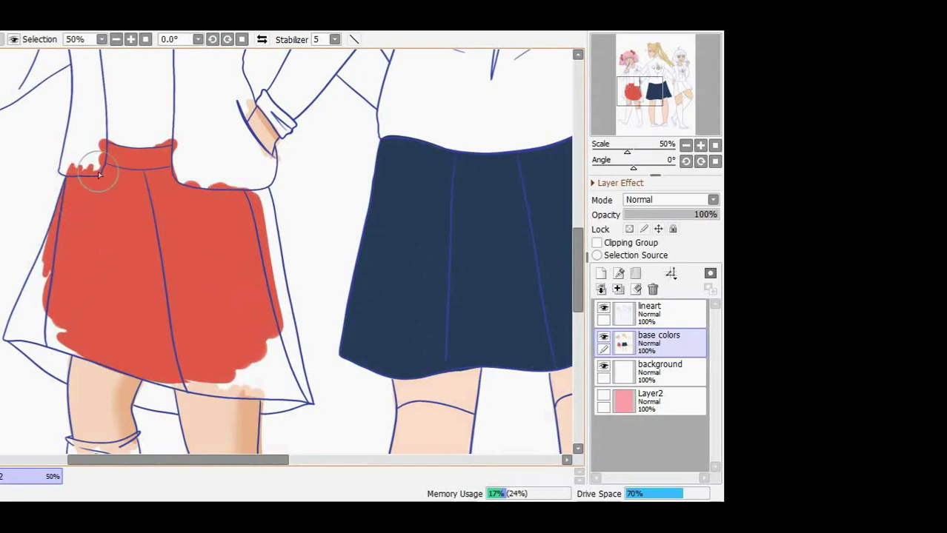
Extend the red to the side edges and hem of the pink-haired girl's skirt, including the inner back folds between her legs.
{"action": "mouse_move", "coordinate": [37, 318]}
{"action": "left_mouse_down"}
{"action": "mouse_move", "coordinate": [70, 337]}
{"action": "mouse_move", "coordinate": [24, 354]}
{"action": "mouse_move", "coordinate": [71, 370]}
{"action": "mouse_move", "coordinate": [67, 381]}
{"action": "mouse_move", "coordinate": [38, 359]}
{"action": "mouse_move", "coordinate": [71, 379]}
{"action": "mouse_move", "coordinate": [46, 380]}
{"action": "mouse_move", "coordinate": [52, 367]}
{"action": "mouse_move", "coordinate": [42, 377]}
{"action": "mouse_move", "coordinate": [32, 305]}
{"action": "mouse_move", "coordinate": [14, 340]}
{"action": "mouse_move", "coordinate": [41, 222]}
{"action": "left_mouse_up"}
{"action": "mouse_move", "coordinate": [271, 367]}
{"action": "left_mouse_down"}
{"action": "mouse_move", "coordinate": [262, 319]}
{"action": "mouse_move", "coordinate": [292, 355]}
{"action": "left_mouse_up"}
{"action": "left_click_drag", "start_coordinate": [254, 193], "coordinate": [294, 371]}
{"action": "mouse_move", "coordinate": [226, 382]}
{"action": "left_mouse_down"}
{"action": "mouse_move", "coordinate": [154, 378]}
{"action": "mouse_move", "coordinate": [275, 392]}
{"action": "mouse_move", "coordinate": [234, 366]}
{"action": "left_mouse_up"}
{"action": "mouse_move", "coordinate": [262, 404]}
{"action": "left_mouse_down"}
{"action": "mouse_move", "coordinate": [298, 400]}
{"action": "mouse_move", "coordinate": [299, 356]}
{"action": "left_mouse_up"}
{"action": "mouse_move", "coordinate": [157, 389]}
{"action": "left_mouse_down"}
{"action": "mouse_move", "coordinate": [170, 400]}
{"action": "mouse_move", "coordinate": [134, 404]}
{"action": "mouse_move", "coordinate": [168, 412]}
{"action": "left_mouse_up"}
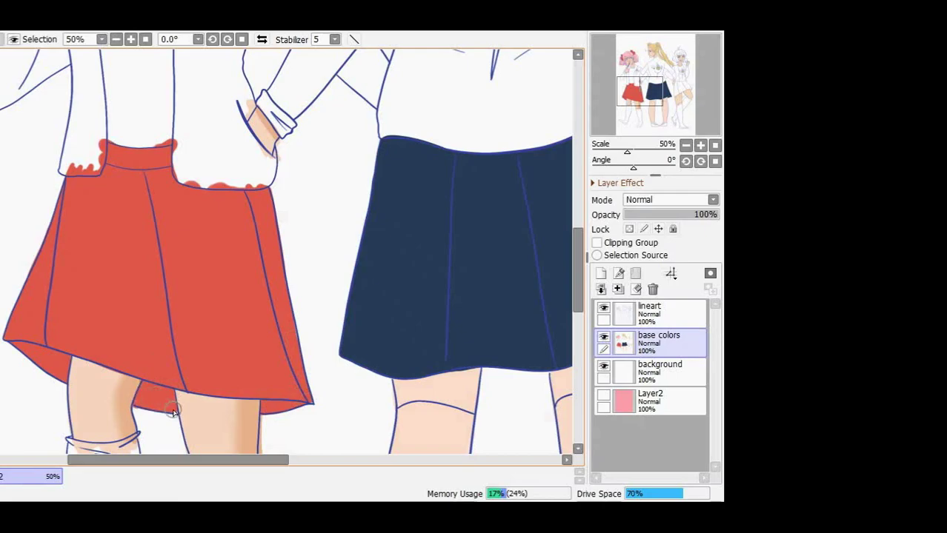
Fill the short-haired girl's skirt with light pink, up to the lineart on both sides and the hem.
{"action": "left_click_drag", "start_coordinate": [281, 460], "coordinate": [283, 460]}
{"action": "left_click_drag", "start_coordinate": [577, 292], "coordinate": [577, 210]}
{"action": "left_click_drag", "start_coordinate": [247, 460], "coordinate": [419, 465]}
{"action": "left_click_drag", "start_coordinate": [575, 209], "coordinate": [575, 276]}
{"action": "mouse_move", "coordinate": [308, 257]}
{"action": "left_mouse_down"}
{"action": "mouse_move", "coordinate": [379, 265]}
{"action": "mouse_move", "coordinate": [299, 350]}
{"action": "mouse_move", "coordinate": [411, 285]}
{"action": "mouse_move", "coordinate": [359, 194]}
{"action": "mouse_move", "coordinate": [451, 256]}
{"action": "mouse_move", "coordinate": [438, 236]}
{"action": "mouse_move", "coordinate": [474, 286]}
{"action": "mouse_move", "coordinate": [488, 271]}
{"action": "mouse_move", "coordinate": [477, 291]}
{"action": "left_mouse_up"}
{"action": "mouse_move", "coordinate": [400, 279]}
{"action": "left_mouse_down"}
{"action": "mouse_move", "coordinate": [393, 220]}
{"action": "mouse_move", "coordinate": [283, 312]}
{"action": "mouse_move", "coordinate": [277, 353]}
{"action": "mouse_move", "coordinate": [302, 360]}
{"action": "mouse_move", "coordinate": [244, 256]}
{"action": "mouse_move", "coordinate": [250, 387]}
{"action": "mouse_move", "coordinate": [285, 375]}
{"action": "mouse_move", "coordinate": [289, 215]}
{"action": "mouse_move", "coordinate": [260, 213]}
{"action": "left_mouse_up"}
{"action": "mouse_move", "coordinate": [311, 252]}
{"action": "left_mouse_down"}
{"action": "mouse_move", "coordinate": [366, 233]}
{"action": "mouse_move", "coordinate": [344, 184]}
{"action": "mouse_move", "coordinate": [394, 208]}
{"action": "mouse_move", "coordinate": [417, 193]}
{"action": "mouse_move", "coordinate": [382, 238]}
{"action": "mouse_move", "coordinate": [384, 370]}
{"action": "mouse_move", "coordinate": [366, 352]}
{"action": "mouse_move", "coordinate": [357, 386]}
{"action": "mouse_move", "coordinate": [364, 390]}
{"action": "mouse_move", "coordinate": [361, 367]}
{"action": "mouse_move", "coordinate": [387, 356]}
{"action": "left_mouse_up"}
{"action": "scroll", "coordinate": [388, 355], "scroll_direction": "down", "scroll_amount": 4}
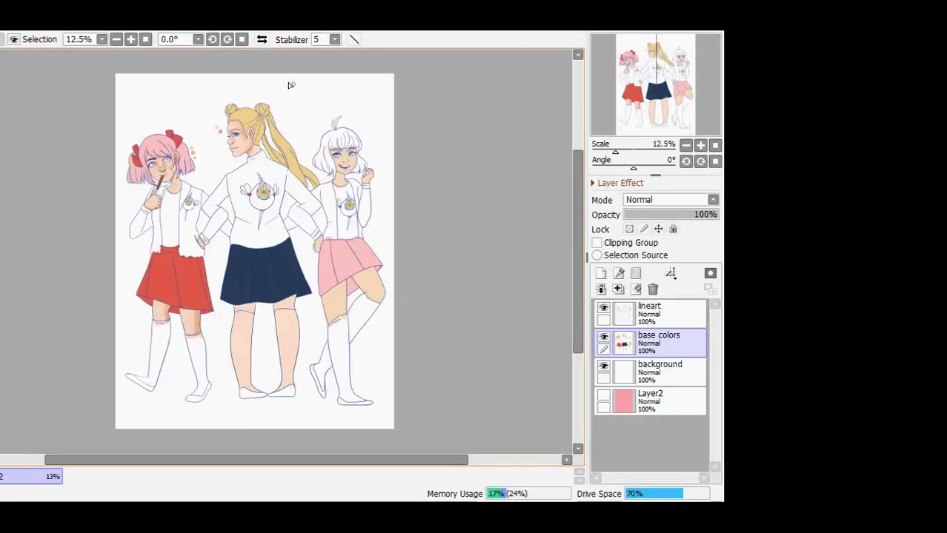
Color the short-haired girl's eyebrows, fringe and the long side section of her hair reddish brown.
{"action": "scroll", "coordinate": [338, 107], "scroll_direction": "up", "scroll_amount": 3}
{"action": "left_click_drag", "start_coordinate": [575, 263], "coordinate": [576, 178]}
{"action": "left_click_drag", "start_coordinate": [322, 459], "coordinate": [425, 459]}
{"action": "left_click", "coordinate": [132, 40]}
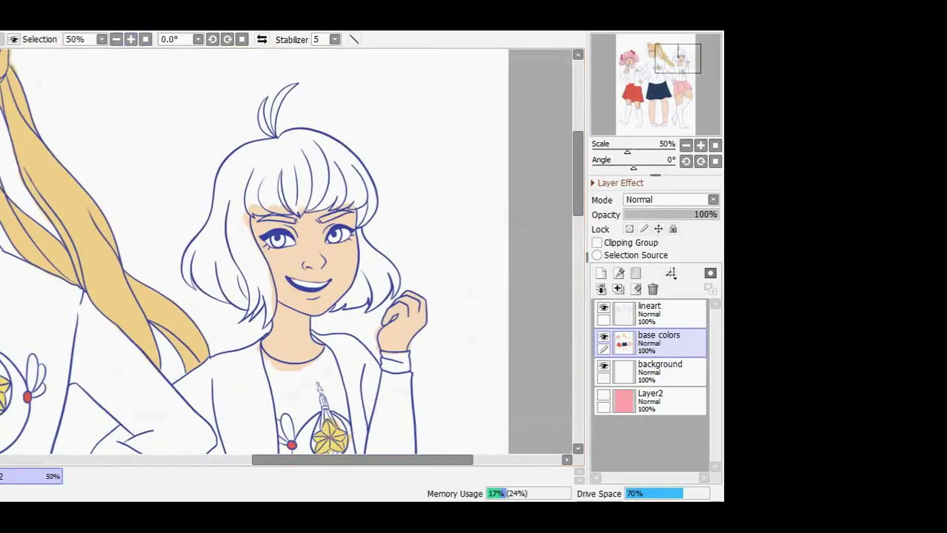
{"action": "mouse_move", "coordinate": [289, 156]}
{"action": "left_mouse_down"}
{"action": "mouse_move", "coordinate": [315, 181]}
{"action": "mouse_move", "coordinate": [276, 176]}
{"action": "mouse_move", "coordinate": [299, 162]}
{"action": "mouse_move", "coordinate": [322, 189]}
{"action": "mouse_move", "coordinate": [343, 163]}
{"action": "mouse_move", "coordinate": [324, 190]}
{"action": "mouse_move", "coordinate": [248, 193]}
{"action": "mouse_move", "coordinate": [240, 236]}
{"action": "mouse_move", "coordinate": [263, 285]}
{"action": "mouse_move", "coordinate": [262, 326]}
{"action": "mouse_move", "coordinate": [268, 314]}
{"action": "mouse_move", "coordinate": [251, 304]}
{"action": "mouse_move", "coordinate": [215, 232]}
{"action": "mouse_move", "coordinate": [218, 281]}
{"action": "mouse_move", "coordinate": [195, 273]}
{"action": "mouse_move", "coordinate": [226, 297]}
{"action": "left_mouse_up"}
{"action": "mouse_move", "coordinate": [216, 254]}
{"action": "left_mouse_down"}
{"action": "mouse_move", "coordinate": [191, 256]}
{"action": "mouse_move", "coordinate": [185, 274]}
{"action": "left_mouse_up"}
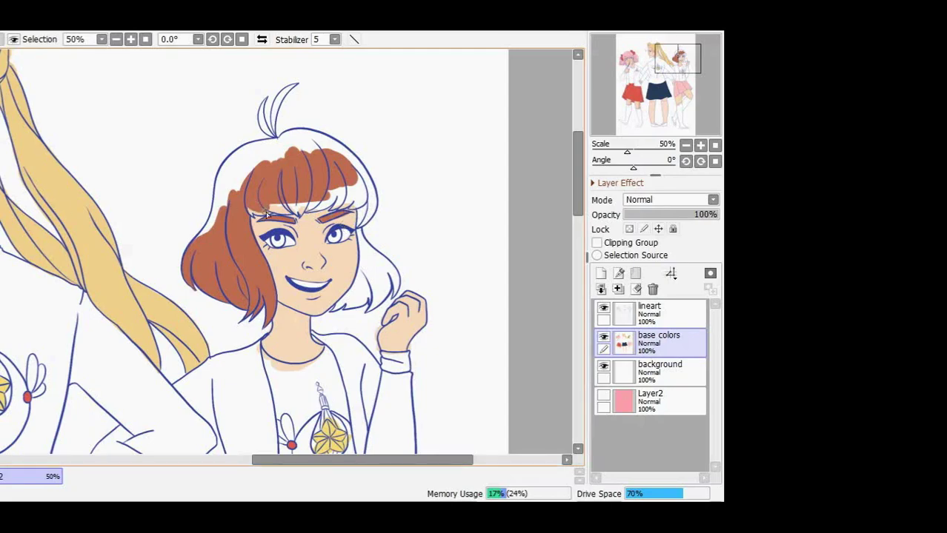
{"action": "mouse_move", "coordinate": [352, 194]}
{"action": "left_mouse_down"}
{"action": "mouse_move", "coordinate": [358, 230]}
{"action": "mouse_move", "coordinate": [376, 201]}
{"action": "mouse_move", "coordinate": [353, 188]}
{"action": "mouse_move", "coordinate": [360, 183]}
{"action": "mouse_move", "coordinate": [360, 228]}
{"action": "mouse_move", "coordinate": [372, 187]}
{"action": "left_mouse_up"}
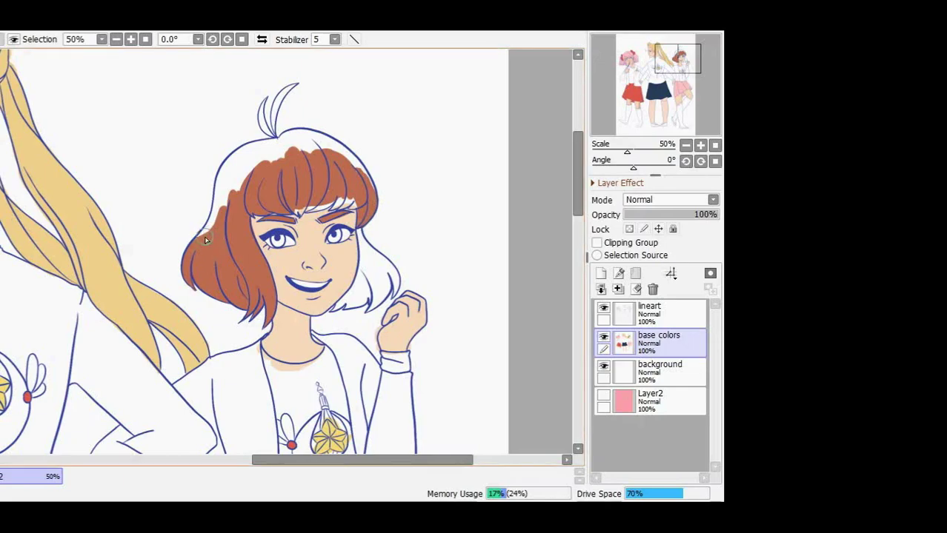
Fill the crown, the two upright strands and the remaining side of the short-haired girl's hair with the same reddish brown.
{"action": "mouse_move", "coordinate": [215, 220]}
{"action": "left_mouse_down"}
{"action": "mouse_move", "coordinate": [268, 158]}
{"action": "mouse_move", "coordinate": [326, 178]}
{"action": "mouse_move", "coordinate": [267, 147]}
{"action": "mouse_move", "coordinate": [291, 140]}
{"action": "mouse_move", "coordinate": [351, 167]}
{"action": "left_mouse_up"}
{"action": "mouse_move", "coordinate": [227, 175]}
{"action": "left_mouse_down"}
{"action": "mouse_move", "coordinate": [286, 142]}
{"action": "mouse_move", "coordinate": [248, 149]}
{"action": "mouse_move", "coordinate": [217, 200]}
{"action": "left_mouse_up"}
{"action": "mouse_move", "coordinate": [261, 125]}
{"action": "left_mouse_down"}
{"action": "mouse_move", "coordinate": [272, 138]}
{"action": "mouse_move", "coordinate": [293, 88]}
{"action": "left_mouse_up"}
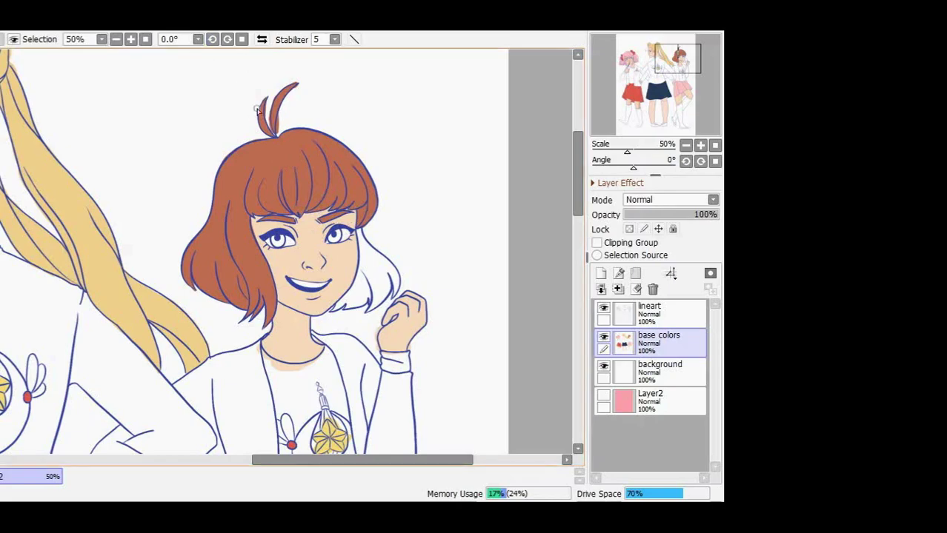
{"action": "mouse_move", "coordinate": [383, 274]}
{"action": "left_mouse_down"}
{"action": "mouse_move", "coordinate": [369, 312]}
{"action": "mouse_move", "coordinate": [364, 242]}
{"action": "mouse_move", "coordinate": [391, 274]}
{"action": "mouse_move", "coordinate": [392, 294]}
{"action": "mouse_move", "coordinate": [380, 265]}
{"action": "mouse_move", "coordinate": [356, 287]}
{"action": "left_mouse_up"}
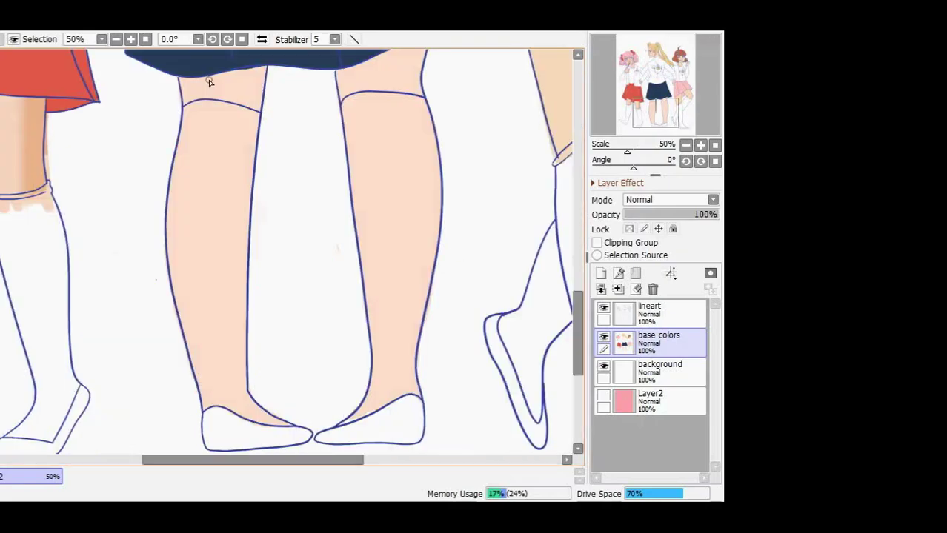
Draw a darker peach shadow edge down each of the middle girl's legs, from the skirt hem to the shoe.
{"action": "left_click_drag", "start_coordinate": [207, 77], "coordinate": [210, 383]}
{"action": "key", "text": "ctrl+z"}
{"action": "left_click_drag", "start_coordinate": [210, 77], "coordinate": [221, 412]}
{"action": "scroll", "coordinate": [566, 198], "scroll_direction": "up", "scroll_amount": 1}
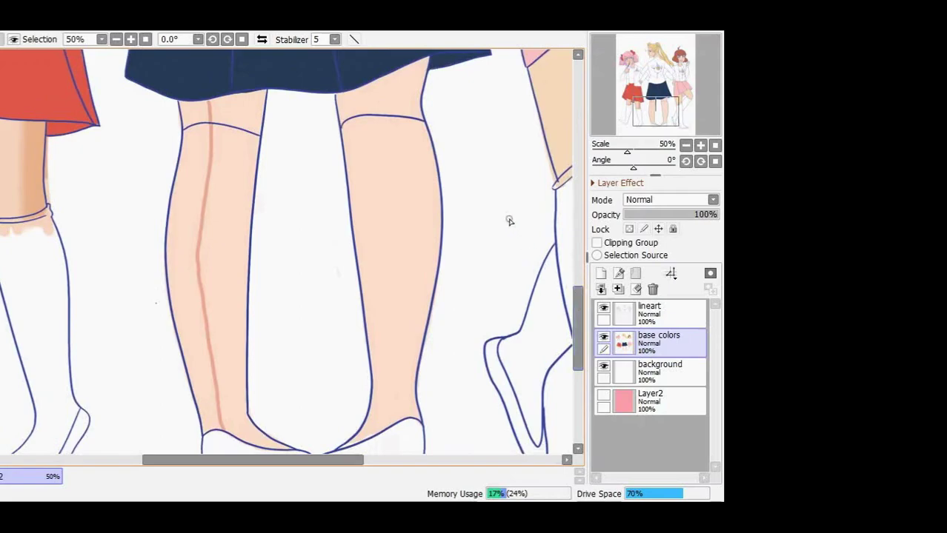
{"action": "mouse_move", "coordinate": [387, 72]}
{"action": "left_mouse_down"}
{"action": "mouse_move", "coordinate": [385, 122]}
{"action": "mouse_move", "coordinate": [407, 269]}
{"action": "mouse_move", "coordinate": [397, 406]}
{"action": "left_mouse_up"}
{"action": "key", "text": "ctrl+z"}
{"action": "mouse_move", "coordinate": [388, 72]}
{"action": "left_mouse_down"}
{"action": "mouse_move", "coordinate": [408, 231]}
{"action": "mouse_move", "coordinate": [393, 426]}
{"action": "left_mouse_up"}
{"action": "key", "text": "ctrl+z"}
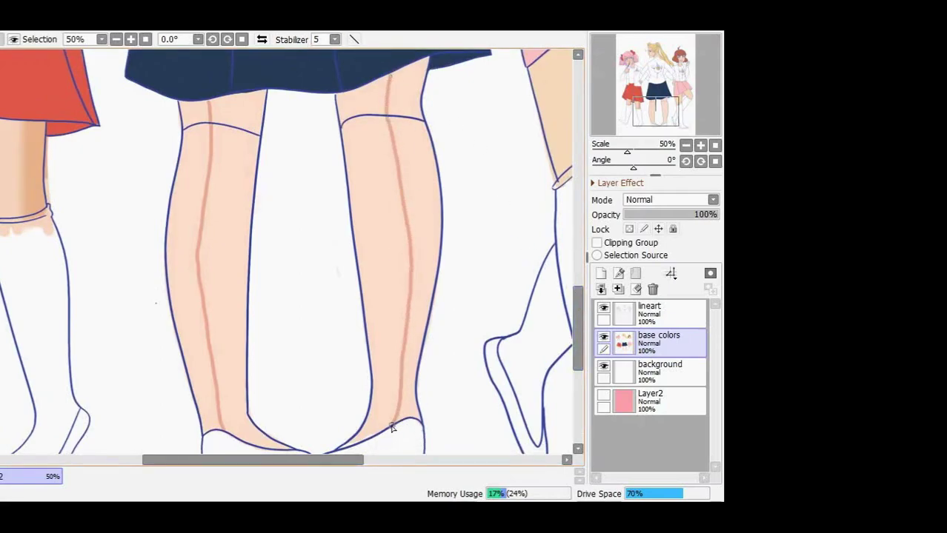
Fill the outer side of both of the middle girl's legs with the darker peach shadow color.
{"action": "mouse_move", "coordinate": [176, 240]}
{"action": "left_mouse_down"}
{"action": "mouse_move", "coordinate": [209, 391]}
{"action": "mouse_move", "coordinate": [198, 395]}
{"action": "mouse_move", "coordinate": [186, 348]}
{"action": "mouse_move", "coordinate": [192, 133]}
{"action": "mouse_move", "coordinate": [181, 101]}
{"action": "mouse_move", "coordinate": [190, 115]}
{"action": "left_mouse_up"}
{"action": "mouse_move", "coordinate": [396, 95]}
{"action": "left_mouse_down"}
{"action": "mouse_move", "coordinate": [429, 174]}
{"action": "mouse_move", "coordinate": [400, 138]}
{"action": "mouse_move", "coordinate": [416, 211]}
{"action": "mouse_move", "coordinate": [388, 103]}
{"action": "mouse_move", "coordinate": [402, 96]}
{"action": "mouse_move", "coordinate": [404, 77]}
{"action": "mouse_move", "coordinate": [399, 153]}
{"action": "mouse_move", "coordinate": [425, 267]}
{"action": "mouse_move", "coordinate": [427, 172]}
{"action": "mouse_move", "coordinate": [432, 189]}
{"action": "mouse_move", "coordinate": [431, 252]}
{"action": "mouse_move", "coordinate": [411, 240]}
{"action": "mouse_move", "coordinate": [428, 282]}
{"action": "mouse_move", "coordinate": [414, 418]}
{"action": "mouse_move", "coordinate": [406, 384]}
{"action": "left_mouse_up"}
{"action": "mouse_move", "coordinate": [393, 87]}
{"action": "left_mouse_down"}
{"action": "mouse_move", "coordinate": [420, 62]}
{"action": "mouse_move", "coordinate": [417, 81]}
{"action": "mouse_move", "coordinate": [402, 82]}
{"action": "mouse_move", "coordinate": [429, 66]}
{"action": "mouse_move", "coordinate": [334, 108]}
{"action": "mouse_move", "coordinate": [388, 87]}
{"action": "mouse_move", "coordinate": [402, 343]}
{"action": "mouse_move", "coordinate": [391, 423]}
{"action": "mouse_move", "coordinate": [385, 335]}
{"action": "mouse_move", "coordinate": [402, 318]}
{"action": "left_mouse_up"}
{"action": "left_click_drag", "start_coordinate": [394, 148], "coordinate": [400, 207]}
{"action": "left_click_drag", "start_coordinate": [202, 255], "coordinate": [222, 431]}
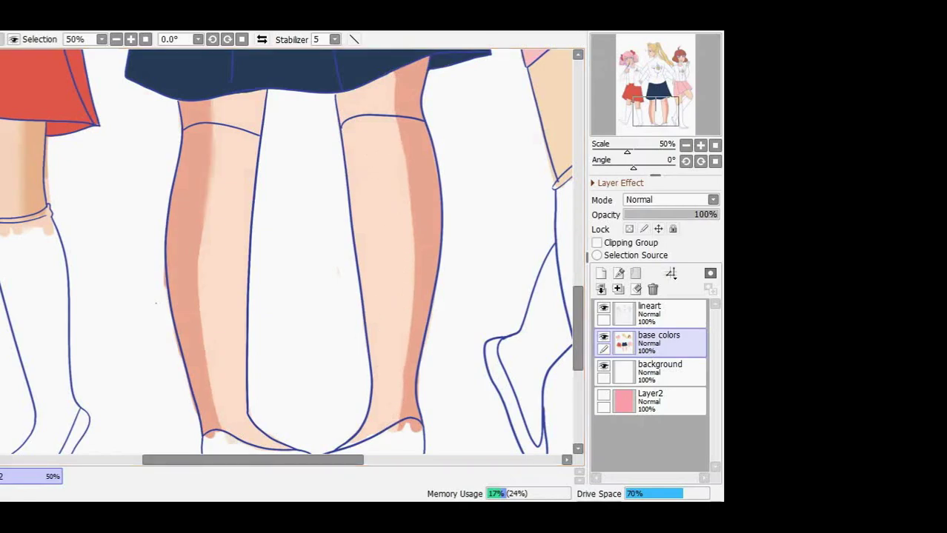
Blend the shadow edges on both of the middle girl's legs softly into the light peach skin.
{"action": "mouse_move", "coordinate": [213, 110]}
{"action": "left_mouse_down"}
{"action": "mouse_move", "coordinate": [206, 342]}
{"action": "mouse_move", "coordinate": [198, 335]}
{"action": "mouse_move", "coordinate": [208, 277]}
{"action": "mouse_move", "coordinate": [224, 430]}
{"action": "mouse_move", "coordinate": [198, 328]}
{"action": "mouse_move", "coordinate": [211, 176]}
{"action": "mouse_move", "coordinate": [196, 277]}
{"action": "mouse_move", "coordinate": [213, 216]}
{"action": "mouse_move", "coordinate": [213, 134]}
{"action": "left_mouse_up"}
{"action": "key", "text": "ctrl+z"}
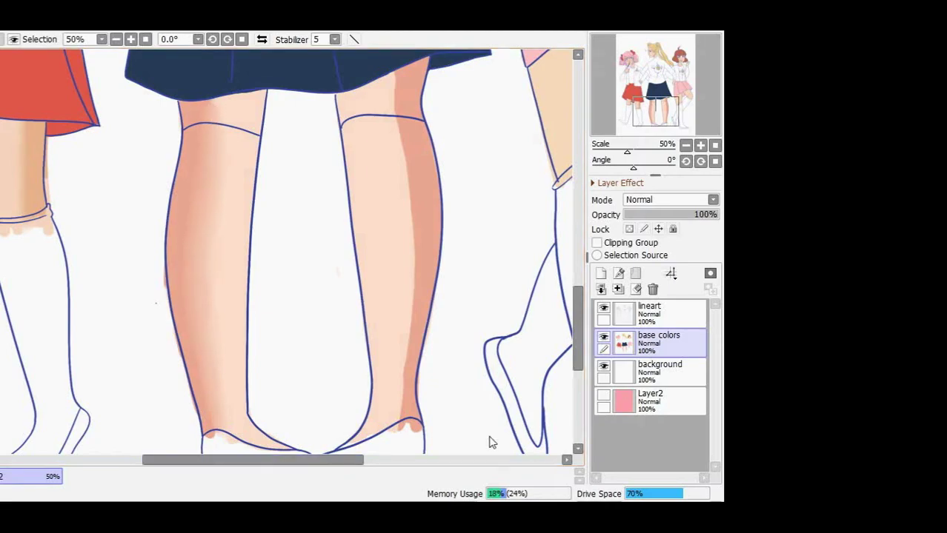
{"action": "mouse_move", "coordinate": [397, 80]}
{"action": "left_mouse_down"}
{"action": "mouse_move", "coordinate": [411, 327]}
{"action": "mouse_move", "coordinate": [408, 220]}
{"action": "left_mouse_up"}
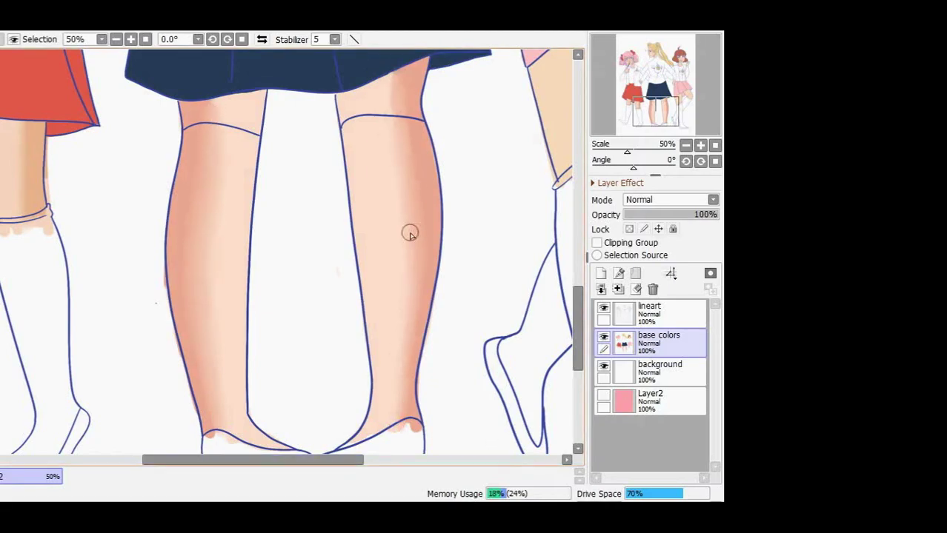
{"action": "mouse_move", "coordinate": [398, 137]}
{"action": "left_mouse_down"}
{"action": "mouse_move", "coordinate": [408, 341]}
{"action": "mouse_move", "coordinate": [396, 91]}
{"action": "left_mouse_up"}
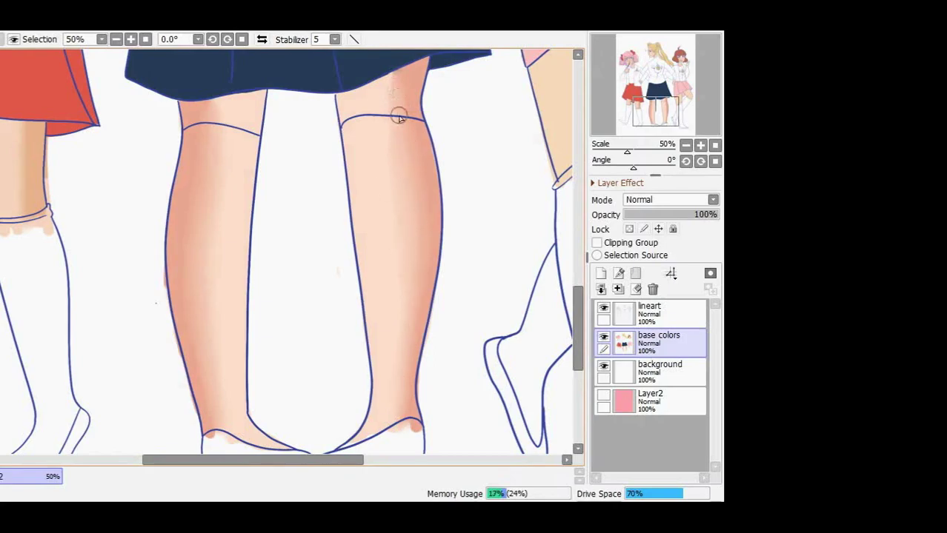
{"action": "key", "text": "ctrl+z"}
{"action": "key", "text": "ctrl+z"}
{"action": "key", "text": "ctrl+z"}
{"action": "left_click_drag", "start_coordinate": [410, 197], "coordinate": [406, 356]}
{"action": "mouse_move", "coordinate": [416, 290]}
{"action": "left_mouse_down"}
{"action": "mouse_move", "coordinate": [415, 171]}
{"action": "mouse_move", "coordinate": [397, 200]}
{"action": "mouse_move", "coordinate": [392, 81]}
{"action": "left_mouse_up"}
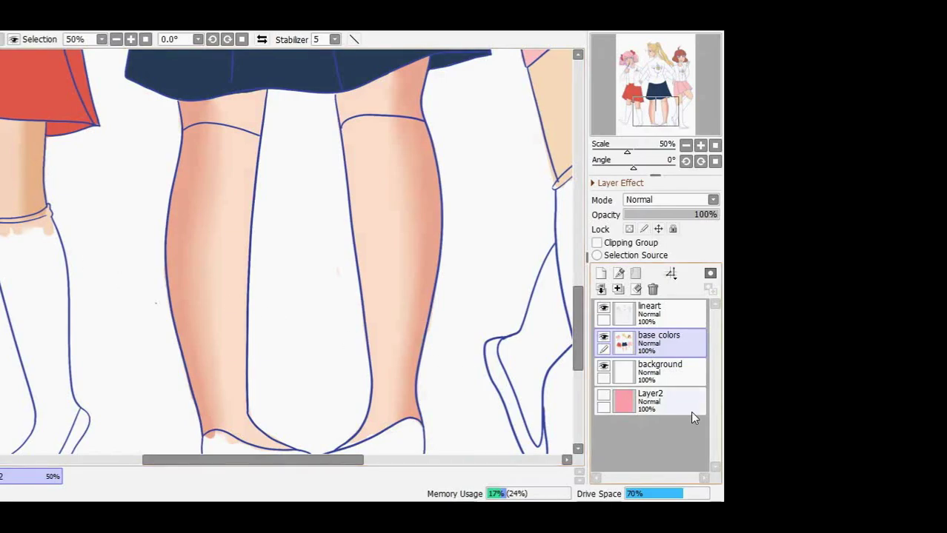
Add a darker tan swatch beside the short-haired girl's head and shade her nose, chin, neck and raised hand with it.
{"action": "scroll", "coordinate": [384, 289], "scroll_direction": "down", "scroll_amount": 3}
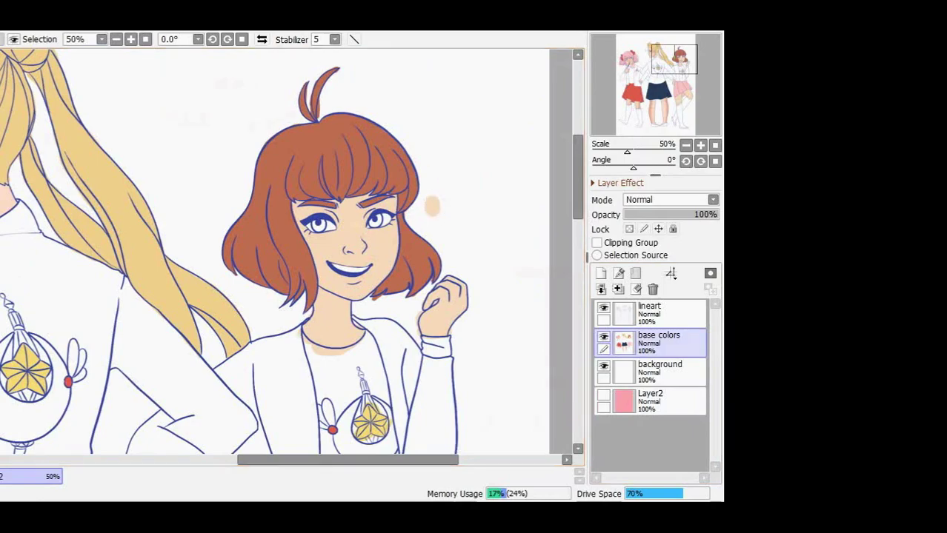
{"action": "left_click", "coordinate": [452, 206]}
{"action": "left_click_drag", "start_coordinate": [342, 249], "coordinate": [361, 254]}
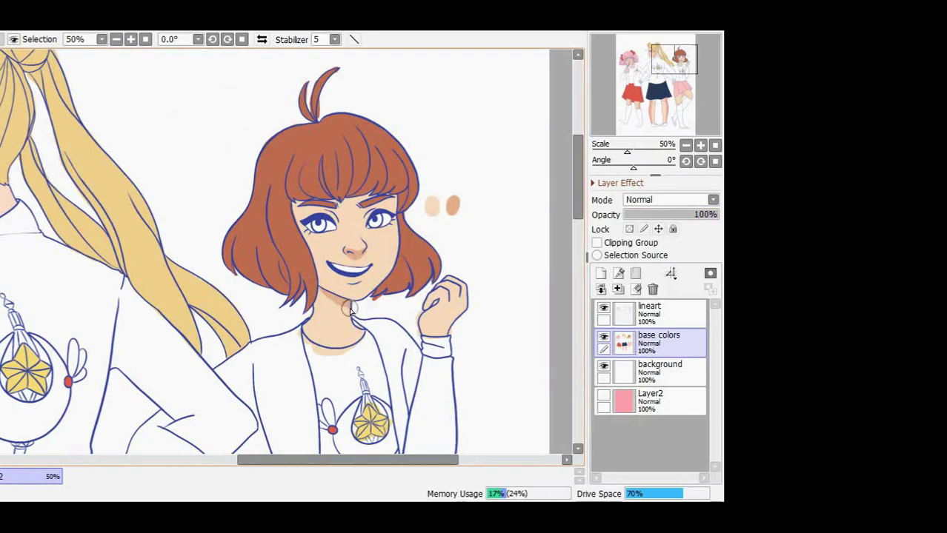
{"action": "scroll", "coordinate": [545, 329], "scroll_direction": "down", "scroll_amount": 4}
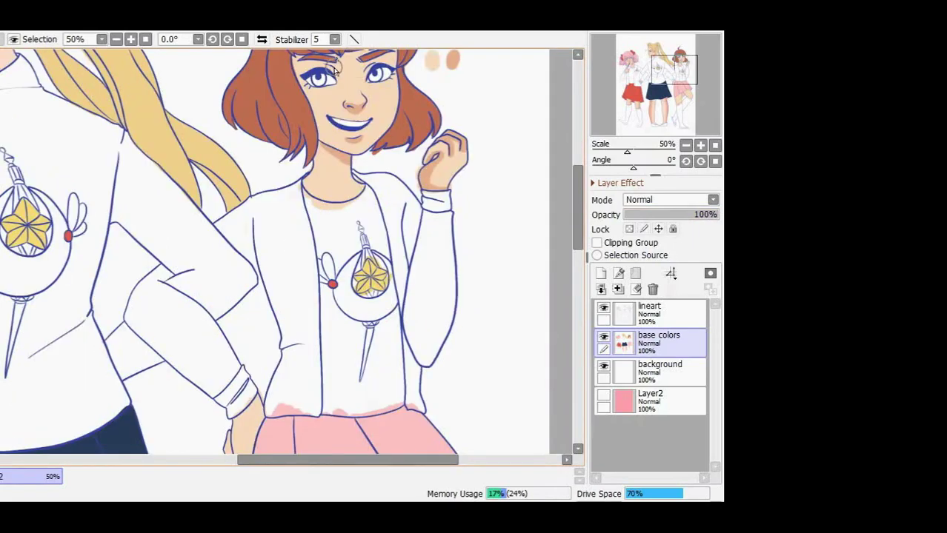
{"action": "mouse_move", "coordinate": [342, 102]}
{"action": "left_mouse_down"}
{"action": "mouse_move", "coordinate": [364, 73]}
{"action": "mouse_move", "coordinate": [366, 90]}
{"action": "mouse_move", "coordinate": [394, 119]}
{"action": "mouse_move", "coordinate": [358, 102]}
{"action": "left_mouse_up"}
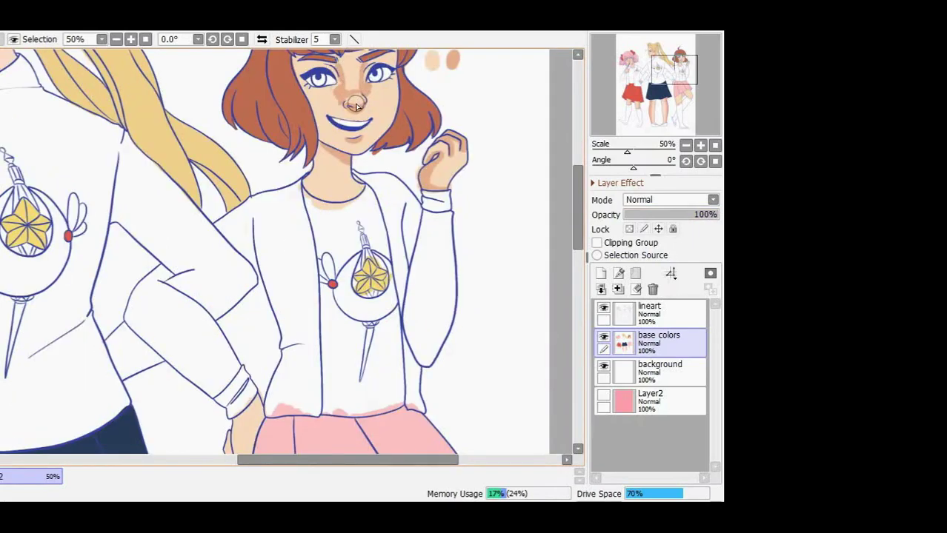
{"action": "key", "text": "ctrl+z"}
Shade the short-haired girl's lowered hand and both thighs below the skirt in darker tan, blending the thigh shadows smoothly.
{"action": "scroll", "coordinate": [544, 181], "scroll_direction": "down", "scroll_amount": 4}
{"action": "mouse_move", "coordinate": [236, 269]}
{"action": "left_mouse_down"}
{"action": "mouse_move", "coordinate": [240, 309]}
{"action": "mouse_move", "coordinate": [235, 270]}
{"action": "mouse_move", "coordinate": [257, 248]}
{"action": "mouse_move", "coordinate": [248, 311]}
{"action": "mouse_move", "coordinate": [261, 257]}
{"action": "mouse_move", "coordinate": [235, 268]}
{"action": "mouse_move", "coordinate": [252, 302]}
{"action": "left_mouse_up"}
{"action": "scroll", "coordinate": [261, 257], "scroll_direction": "down", "scroll_amount": 6}
{"action": "mouse_move", "coordinate": [404, 182]}
{"action": "left_mouse_down"}
{"action": "mouse_move", "coordinate": [413, 207]}
{"action": "mouse_move", "coordinate": [395, 176]}
{"action": "mouse_move", "coordinate": [442, 259]}
{"action": "mouse_move", "coordinate": [492, 286]}
{"action": "mouse_move", "coordinate": [440, 256]}
{"action": "mouse_move", "coordinate": [394, 197]}
{"action": "mouse_move", "coordinate": [401, 192]}
{"action": "mouse_move", "coordinate": [381, 184]}
{"action": "mouse_move", "coordinate": [406, 195]}
{"action": "mouse_move", "coordinate": [466, 148]}
{"action": "mouse_move", "coordinate": [388, 189]}
{"action": "mouse_move", "coordinate": [441, 242]}
{"action": "mouse_move", "coordinate": [415, 200]}
{"action": "mouse_move", "coordinate": [427, 229]}
{"action": "mouse_move", "coordinate": [418, 199]}
{"action": "mouse_move", "coordinate": [437, 160]}
{"action": "left_mouse_up"}
{"action": "mouse_move", "coordinate": [304, 232]}
{"action": "left_mouse_down"}
{"action": "mouse_move", "coordinate": [354, 199]}
{"action": "mouse_move", "coordinate": [260, 264]}
{"action": "mouse_move", "coordinate": [336, 213]}
{"action": "mouse_move", "coordinate": [351, 222]}
{"action": "left_mouse_up"}
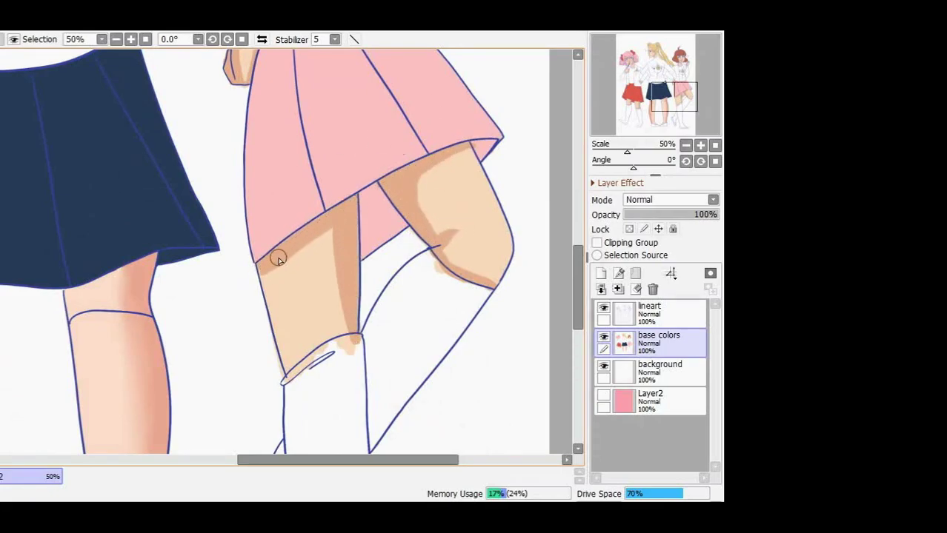
{"action": "mouse_move", "coordinate": [315, 252]}
{"action": "left_mouse_down"}
{"action": "mouse_move", "coordinate": [350, 336]}
{"action": "mouse_move", "coordinate": [285, 255]}
{"action": "mouse_move", "coordinate": [264, 274]}
{"action": "mouse_move", "coordinate": [300, 328]}
{"action": "mouse_move", "coordinate": [254, 287]}
{"action": "mouse_move", "coordinate": [284, 264]}
{"action": "mouse_move", "coordinate": [348, 339]}
{"action": "left_mouse_up"}
{"action": "mouse_move", "coordinate": [423, 176]}
{"action": "left_mouse_down"}
{"action": "mouse_move", "coordinate": [439, 229]}
{"action": "mouse_move", "coordinate": [455, 239]}
{"action": "mouse_move", "coordinate": [431, 236]}
{"action": "mouse_move", "coordinate": [424, 252]}
{"action": "mouse_move", "coordinate": [498, 275]}
{"action": "left_mouse_up"}
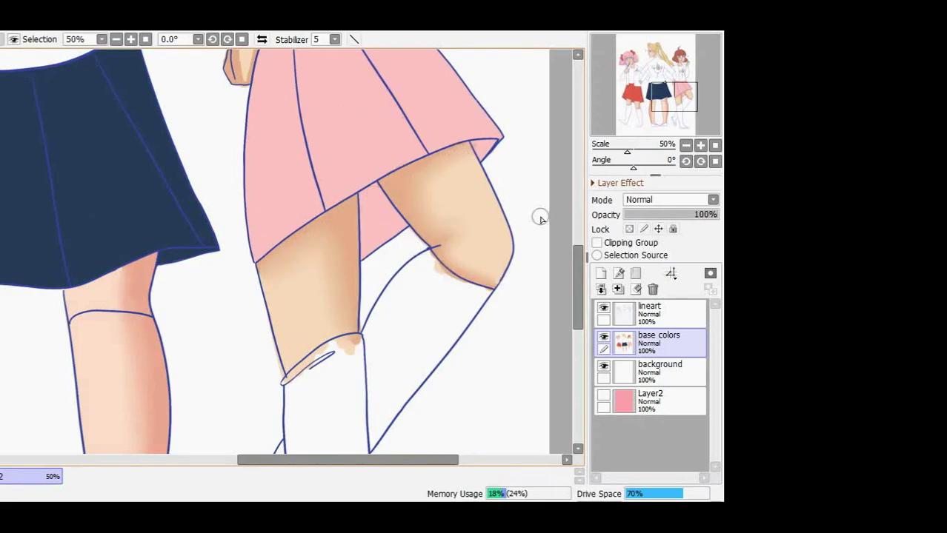
Lock the base colors layer's transparent pixels and repaint all of the short-haired girl's hair a lighter coral orange.
{"action": "scroll", "coordinate": [240, 231], "scroll_direction": "up", "scroll_amount": 4}
{"action": "scroll", "coordinate": [338, 143], "scroll_direction": "up", "scroll_amount": 6}
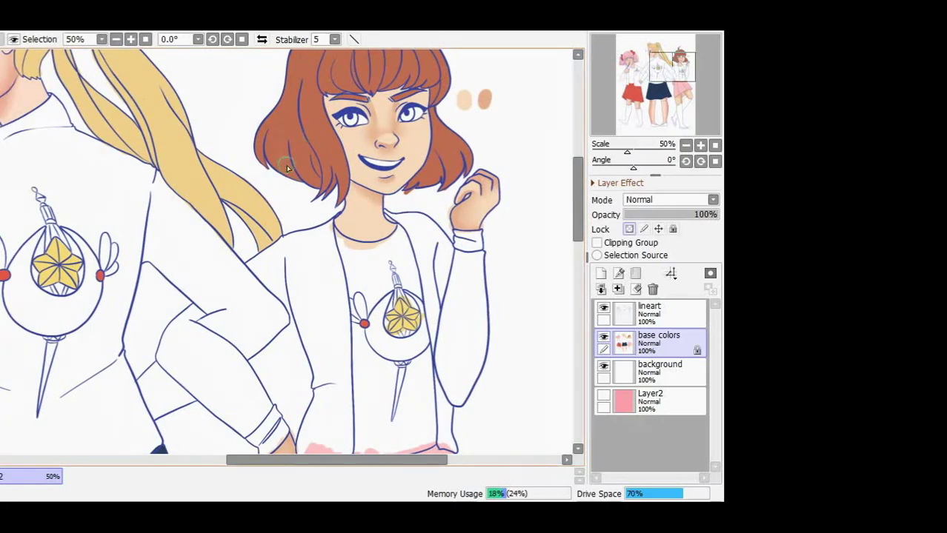
{"action": "left_click_drag", "start_coordinate": [276, 123], "coordinate": [303, 191]}
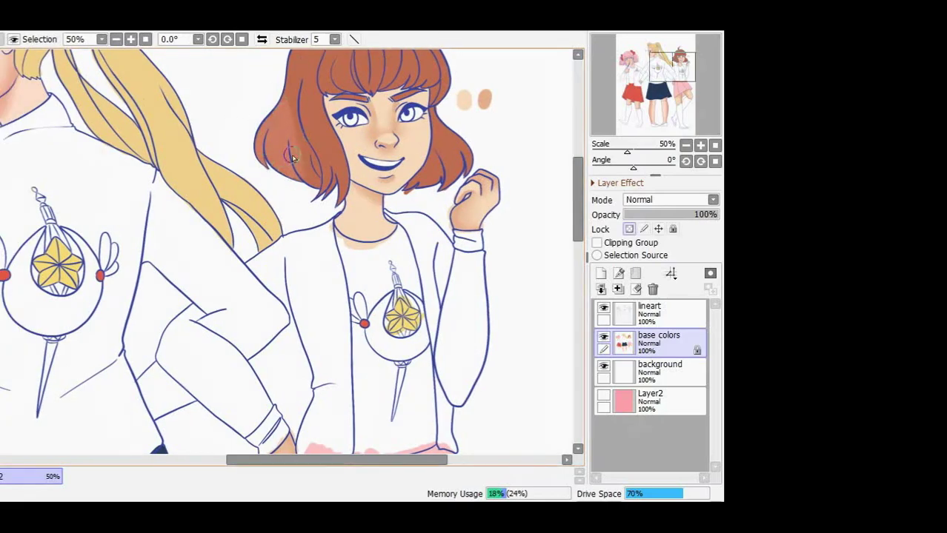
{"action": "mouse_move", "coordinate": [260, 147]}
{"action": "left_mouse_down"}
{"action": "mouse_move", "coordinate": [283, 140]}
{"action": "mouse_move", "coordinate": [324, 165]}
{"action": "mouse_move", "coordinate": [294, 169]}
{"action": "mouse_move", "coordinate": [268, 106]}
{"action": "mouse_move", "coordinate": [307, 107]}
{"action": "mouse_move", "coordinate": [334, 206]}
{"action": "mouse_move", "coordinate": [328, 136]}
{"action": "mouse_move", "coordinate": [333, 152]}
{"action": "mouse_move", "coordinate": [340, 191]}
{"action": "mouse_move", "coordinate": [279, 57]}
{"action": "left_mouse_up"}
{"action": "mouse_move", "coordinate": [450, 146]}
{"action": "left_mouse_down"}
{"action": "mouse_move", "coordinate": [466, 164]}
{"action": "mouse_move", "coordinate": [429, 192]}
{"action": "mouse_move", "coordinate": [413, 187]}
{"action": "mouse_move", "coordinate": [442, 136]}
{"action": "left_mouse_up"}
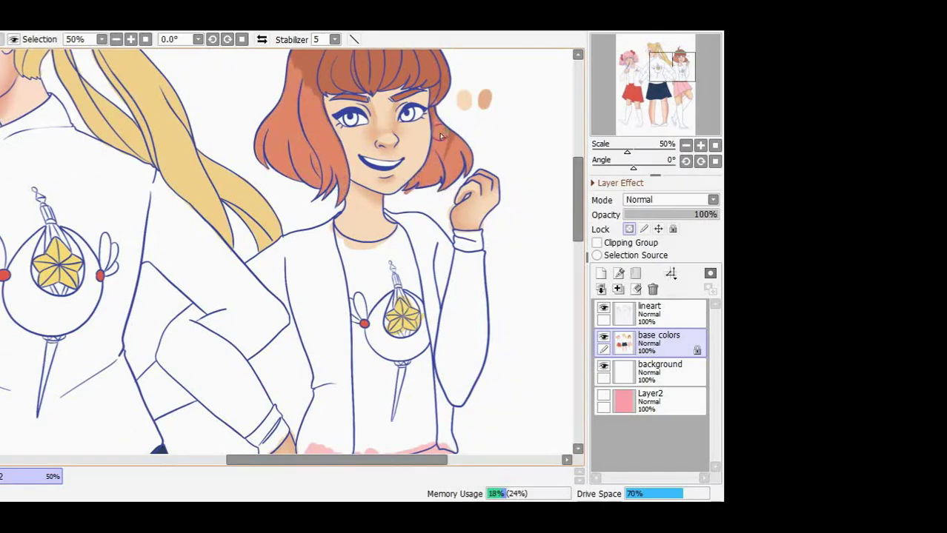
{"action": "scroll", "coordinate": [333, 103], "scroll_direction": "up", "scroll_amount": 2}
{"action": "left_click_drag", "start_coordinate": [383, 113], "coordinate": [296, 161]}
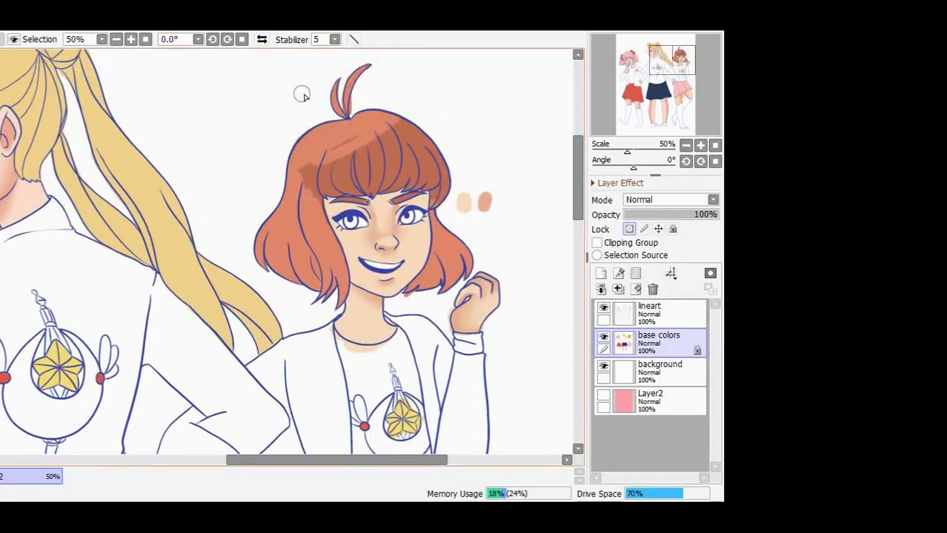
{"action": "mouse_move", "coordinate": [343, 141]}
{"action": "left_mouse_down"}
{"action": "mouse_move", "coordinate": [306, 193]}
{"action": "mouse_move", "coordinate": [319, 211]}
{"action": "mouse_move", "coordinate": [351, 175]}
{"action": "mouse_move", "coordinate": [405, 144]}
{"action": "mouse_move", "coordinate": [443, 177]}
{"action": "mouse_move", "coordinate": [424, 164]}
{"action": "mouse_move", "coordinate": [327, 193]}
{"action": "mouse_move", "coordinate": [381, 174]}
{"action": "mouse_move", "coordinate": [370, 197]}
{"action": "left_mouse_up"}
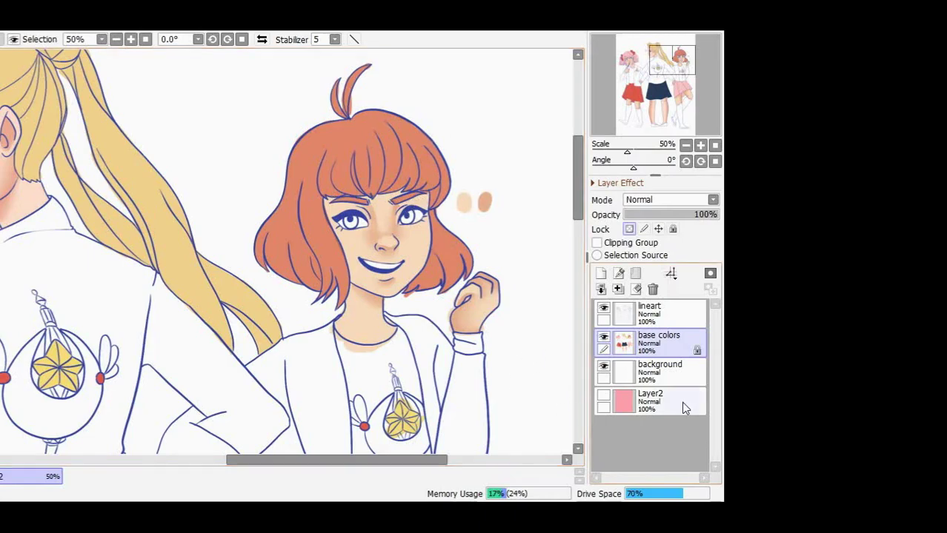
Color the short-haired girl's irises green and the pink-haired girl's irises red.
{"action": "left_click", "coordinate": [350, 220]}
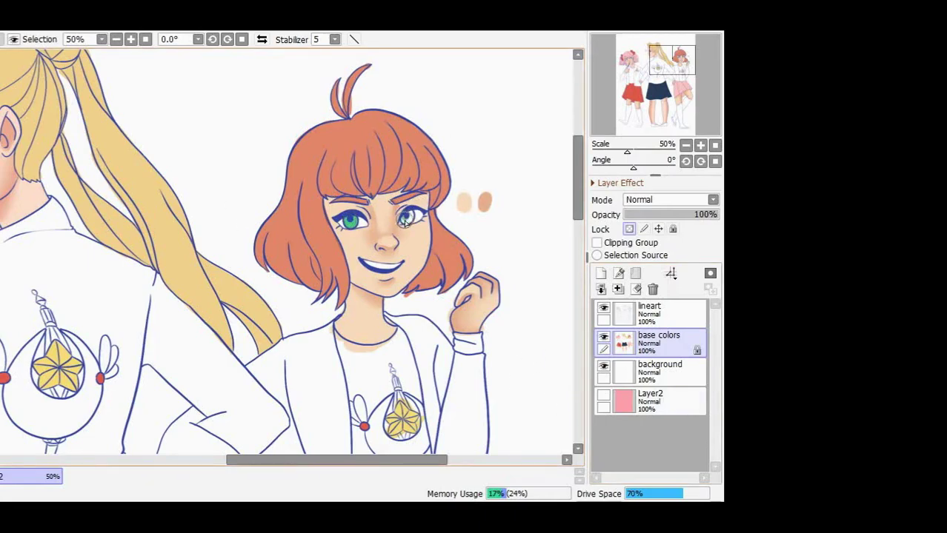
{"action": "key", "text": "ctrl+z"}
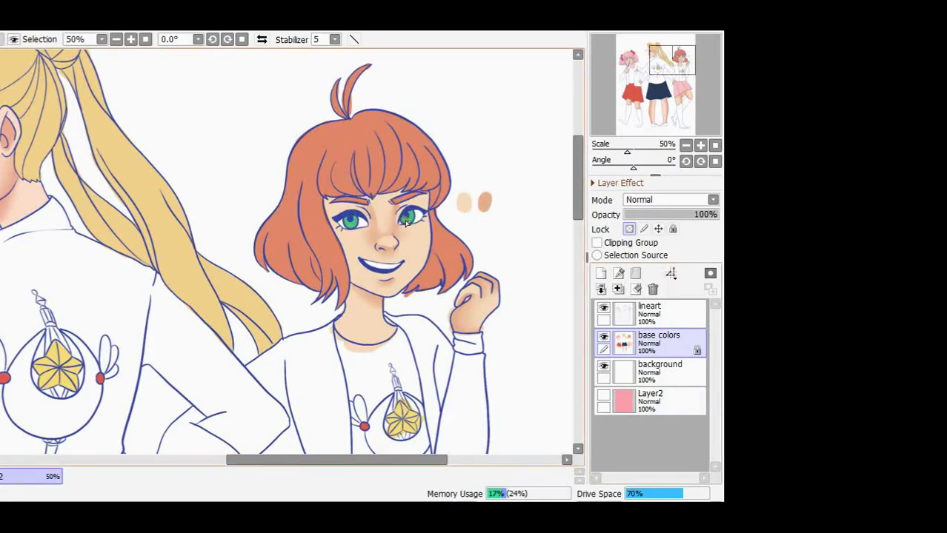
{"action": "left_click_drag", "start_coordinate": [368, 460], "coordinate": [210, 459]}
{"action": "left_click", "coordinate": [71, 259]}
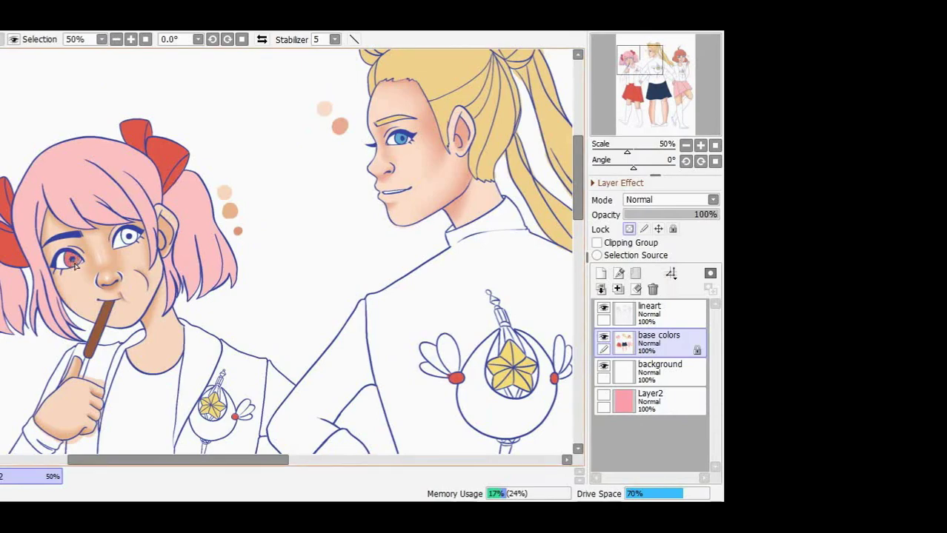
{"action": "left_click", "coordinate": [128, 237]}
Clean up the color spilling past the lineart around the pink-haired girl's skirt top and raised hand.
{"action": "scroll", "coordinate": [334, 214], "scroll_direction": "down", "scroll_amount": 10}
{"action": "mouse_move", "coordinate": [100, 201]}
{"action": "left_mouse_down"}
{"action": "mouse_move", "coordinate": [100, 228]}
{"action": "mouse_move", "coordinate": [82, 222]}
{"action": "mouse_move", "coordinate": [78, 233]}
{"action": "mouse_move", "coordinate": [97, 234]}
{"action": "mouse_move", "coordinate": [77, 234]}
{"action": "mouse_move", "coordinate": [91, 233]}
{"action": "mouse_move", "coordinate": [114, 194]}
{"action": "mouse_move", "coordinate": [172, 197]}
{"action": "mouse_move", "coordinate": [177, 215]}
{"action": "mouse_move", "coordinate": [170, 200]}
{"action": "mouse_move", "coordinate": [110, 201]}
{"action": "mouse_move", "coordinate": [180, 222]}
{"action": "mouse_move", "coordinate": [187, 246]}
{"action": "left_mouse_up"}
{"action": "scroll", "coordinate": [186, 248], "scroll_direction": "up", "scroll_amount": 5}
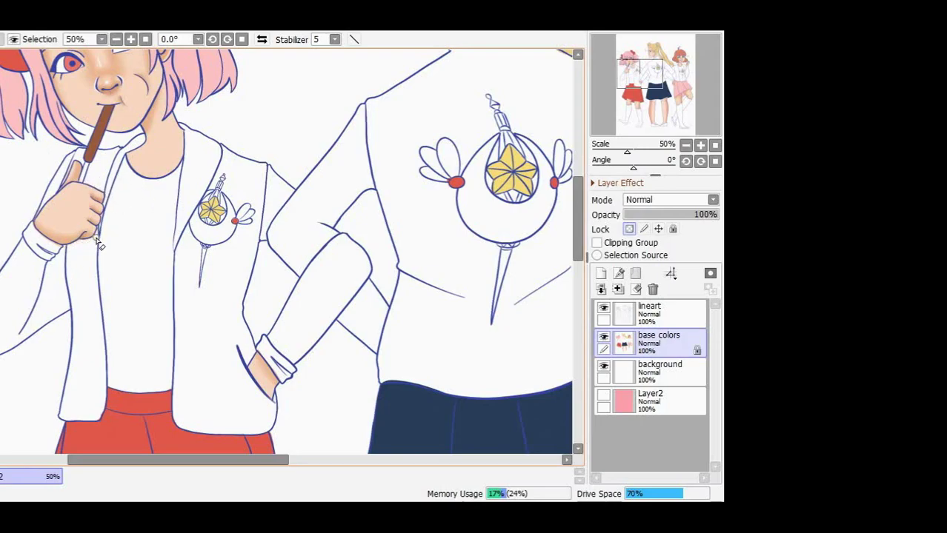
Add a new layer directly above the background and start painting dark brown beneath the pink-haired girl's raised hand.
{"action": "left_click", "coordinate": [659, 368]}
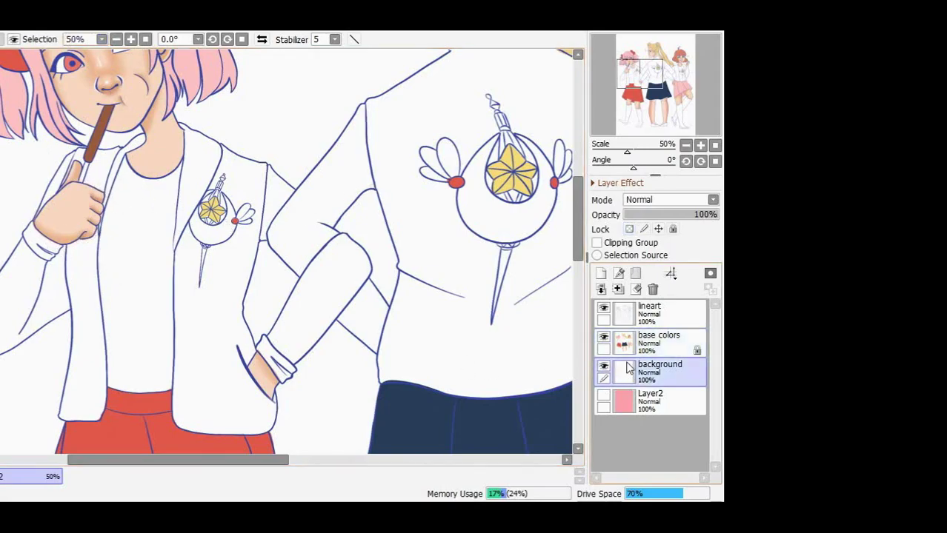
{"action": "left_click", "coordinate": [601, 274]}
{"action": "mouse_move", "coordinate": [78, 300]}
{"action": "left_mouse_down"}
{"action": "mouse_move", "coordinate": [89, 233]}
{"action": "mouse_move", "coordinate": [58, 275]}
{"action": "left_mouse_up"}
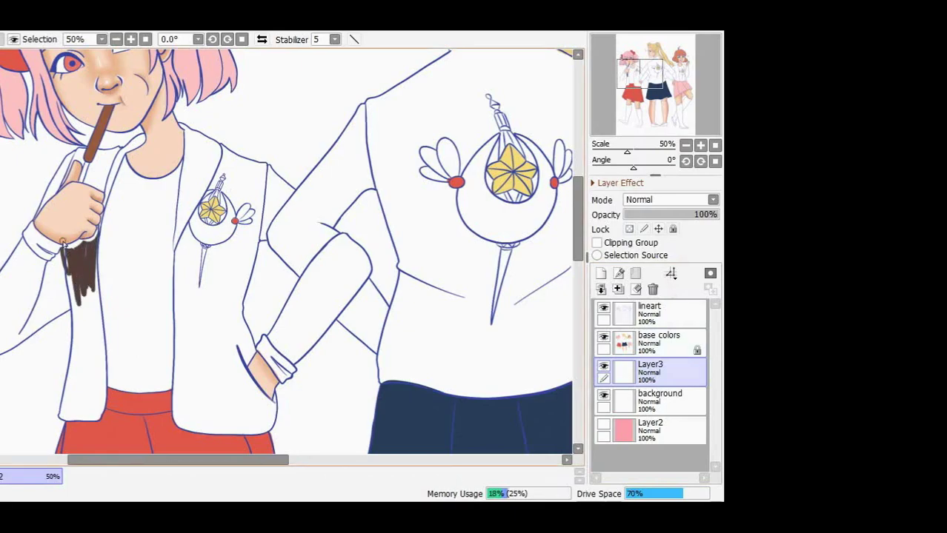
{"action": "left_click_drag", "start_coordinate": [82, 238], "coordinate": [28, 280]}
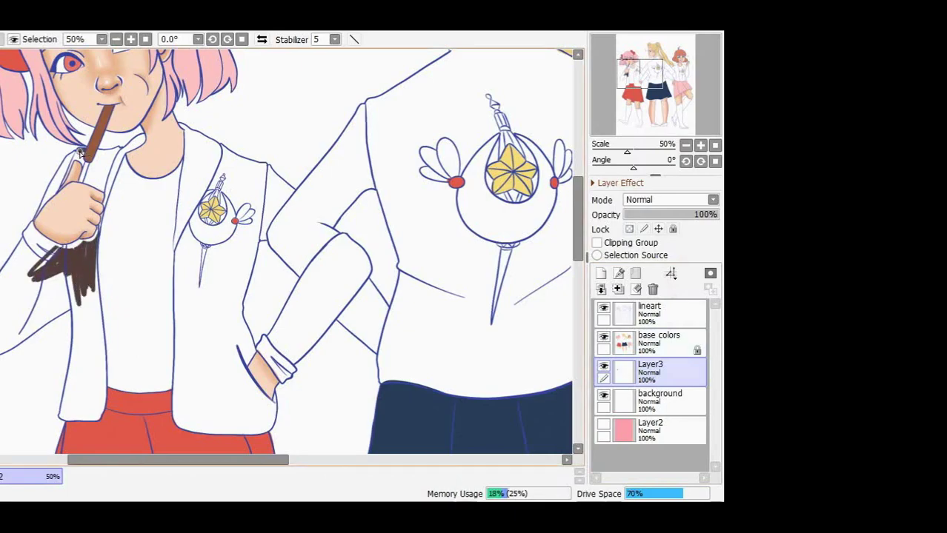